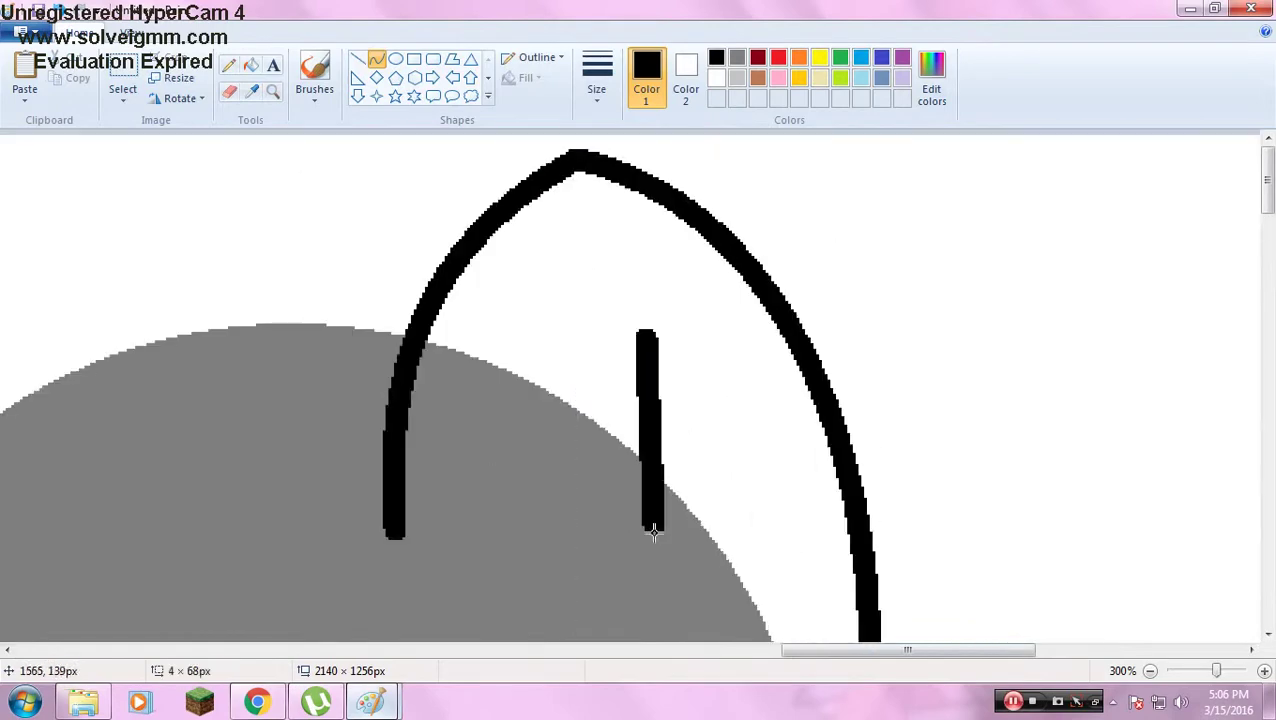
Trace the right pony's head circle with a black curve of about 215 × 253 px and outline its muzzle.
{"action": "scroll", "coordinate": [393, 250], "scroll_direction": "down", "scroll_amount": 3}
{"action": "scroll", "coordinate": [393, 250], "scroll_direction": "up", "scroll_amount": 2}
{"action": "scroll", "coordinate": [913, 291], "scroll_direction": "up", "scroll_amount": 3}
{"action": "scroll", "coordinate": [913, 291], "scroll_direction": "down", "scroll_amount": 2}
{"action": "left_click_drag", "start_coordinate": [940, 142], "coordinate": [550, 620]}
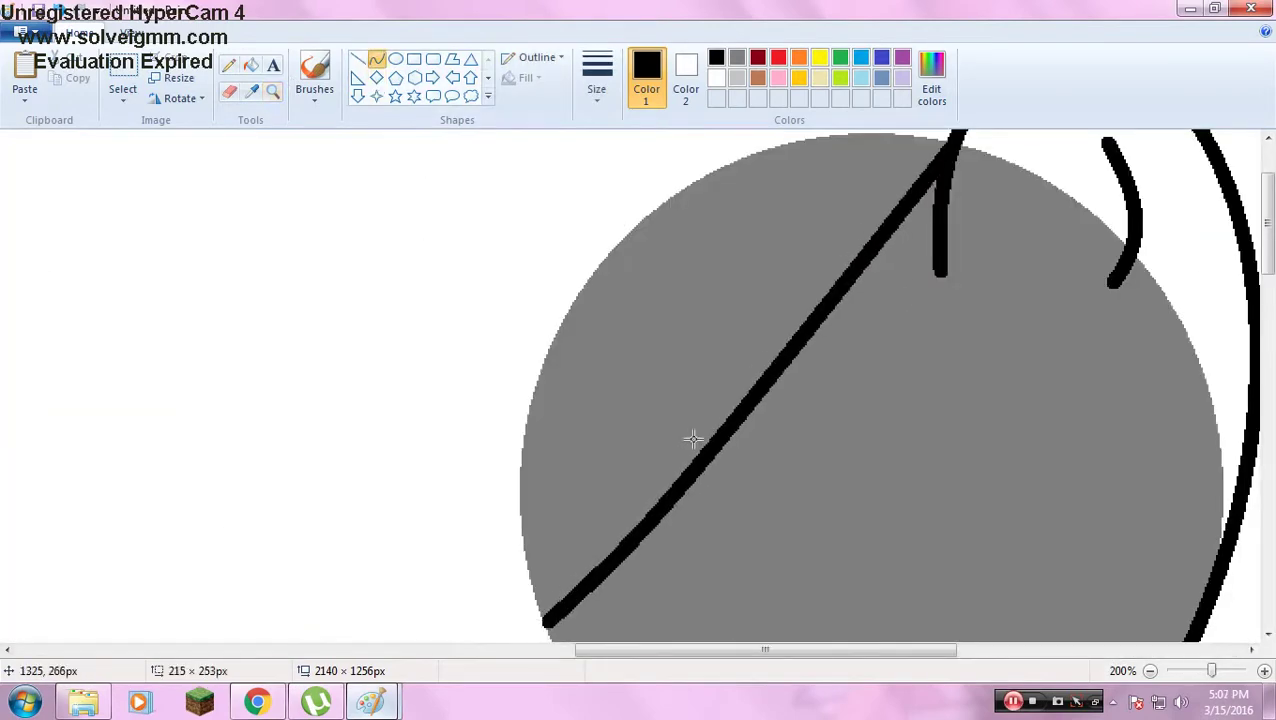
{"action": "left_click_drag", "start_coordinate": [692, 436], "coordinate": [493, 618]}
{"action": "scroll", "coordinate": [507, 490], "scroll_direction": "down", "scroll_amount": 3}
{"action": "scroll", "coordinate": [564, 436], "scroll_direction": "up", "scroll_amount": 2}
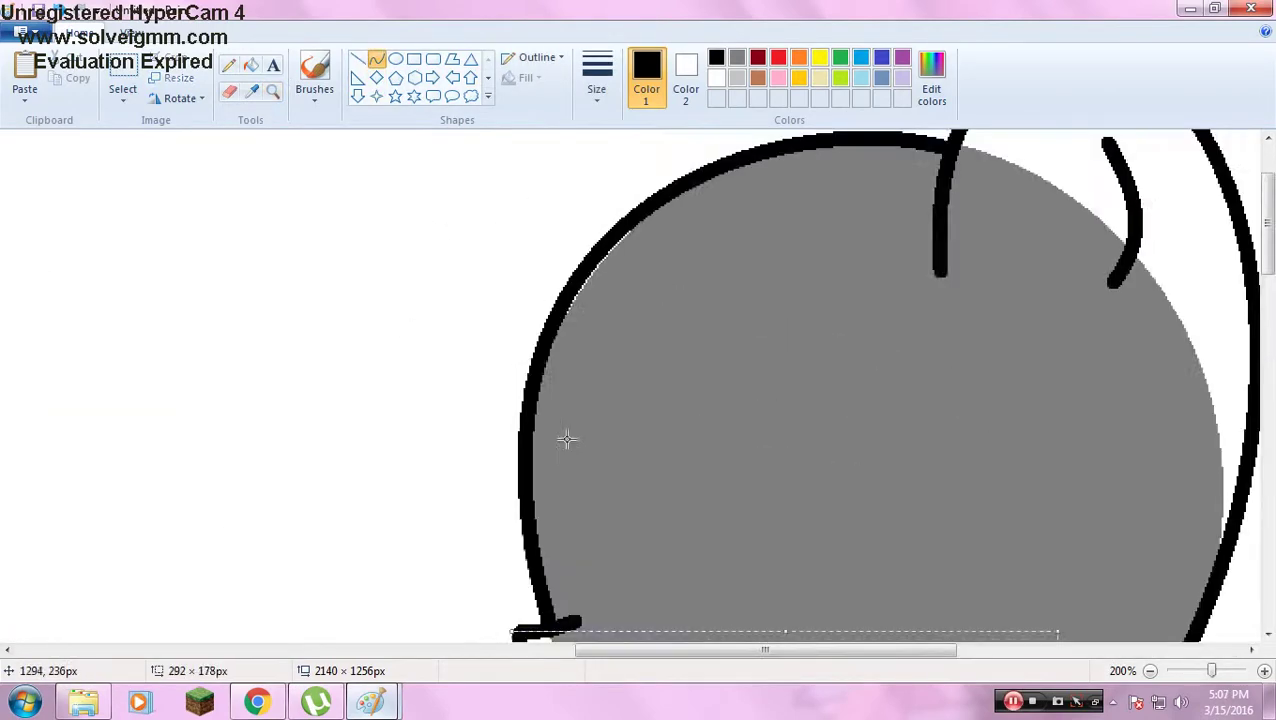
Draw the right pony's chest and standing foreleg with curves, closing the leg with a hoof base about 74 px wide.
{"action": "left_click_drag", "start_coordinate": [792, 130], "coordinate": [792, 527]}
{"action": "scroll", "coordinate": [792, 333], "scroll_direction": "down", "scroll_amount": 2}
{"action": "scroll", "coordinate": [1184, 505], "scroll_direction": "down", "scroll_amount": 3}
{"action": "left_click", "coordinate": [1184, 505]}
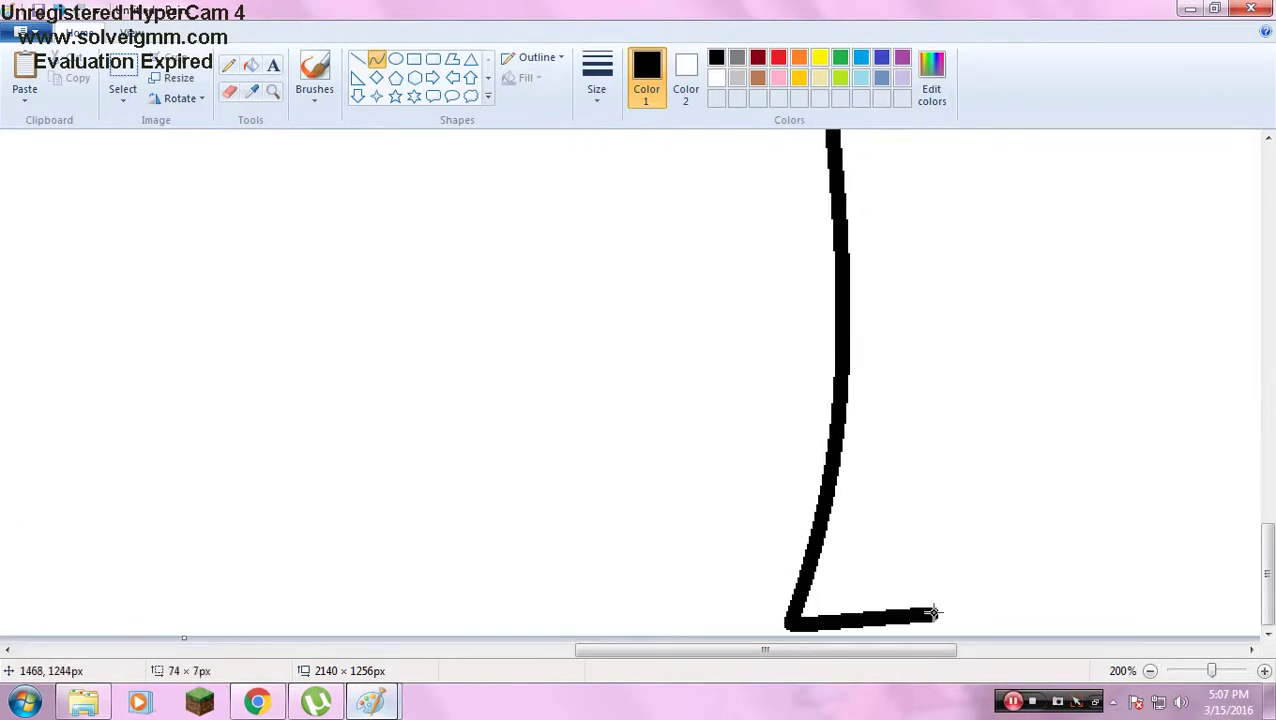
{"action": "scroll", "coordinate": [1010, 614], "scroll_direction": "up", "scroll_amount": 3}
{"action": "scroll", "coordinate": [555, 398], "scroll_direction": "right", "scroll_amount": 2}
{"action": "scroll", "coordinate": [567, 566], "scroll_direction": "up", "scroll_amount": 2}
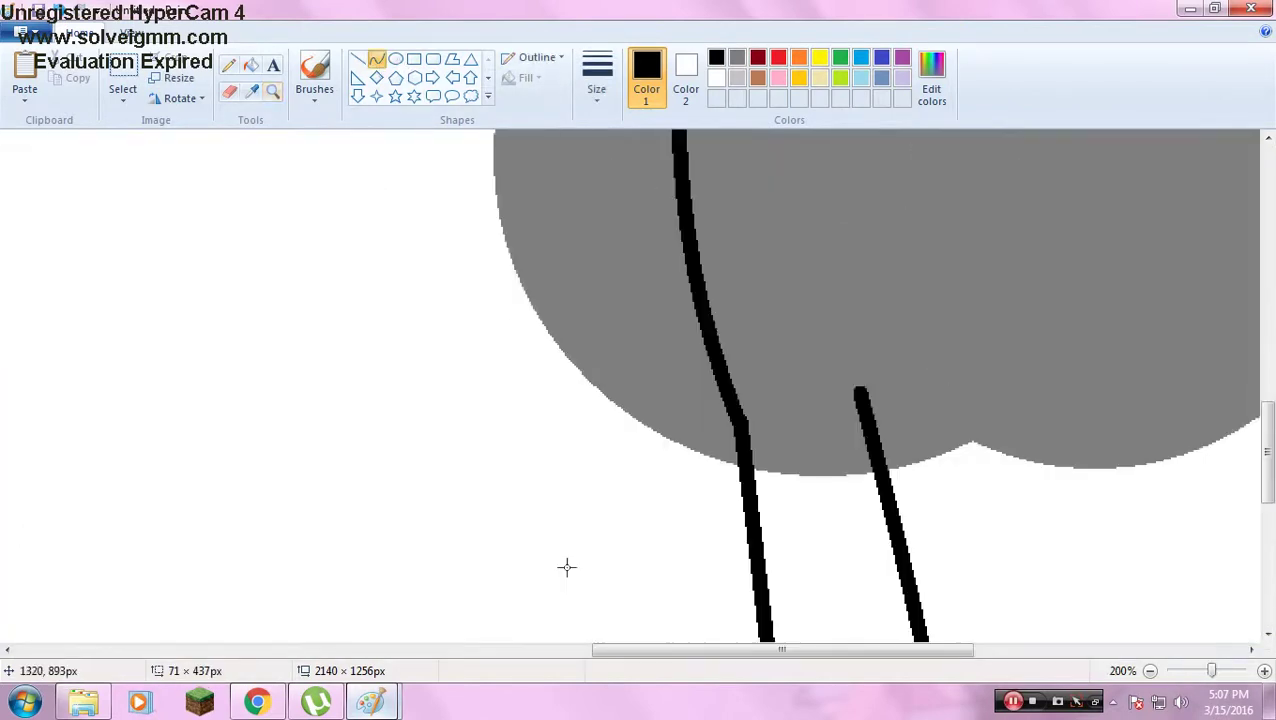
Draw the right pony's raised foreleg reaching out from the chest, with a rounded hoof end.
{"action": "scroll", "coordinate": [567, 566], "scroll_direction": "left", "scroll_amount": 3}
{"action": "scroll", "coordinate": [537, 413], "scroll_direction": "right", "scroll_amount": 1}
{"action": "left_click", "coordinate": [398, 263]}
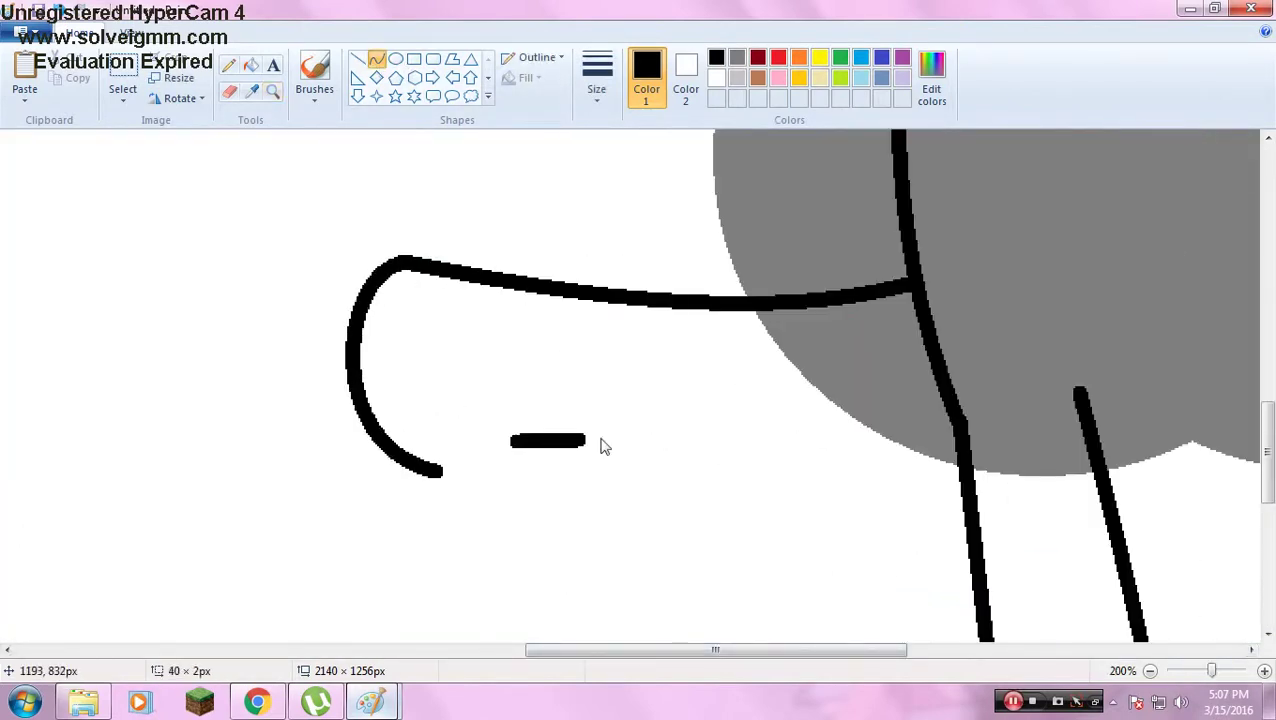
{"action": "scroll", "coordinate": [612, 498], "scroll_direction": "down", "scroll_amount": 1}
{"action": "scroll", "coordinate": [612, 498], "scroll_direction": "up", "scroll_amount": 1}
Draw the back of the right pony's neck about 325 px tall and curve the line on over the back and rump.
{"action": "left_click_drag", "start_coordinate": [877, 130], "coordinate": [877, 464]}
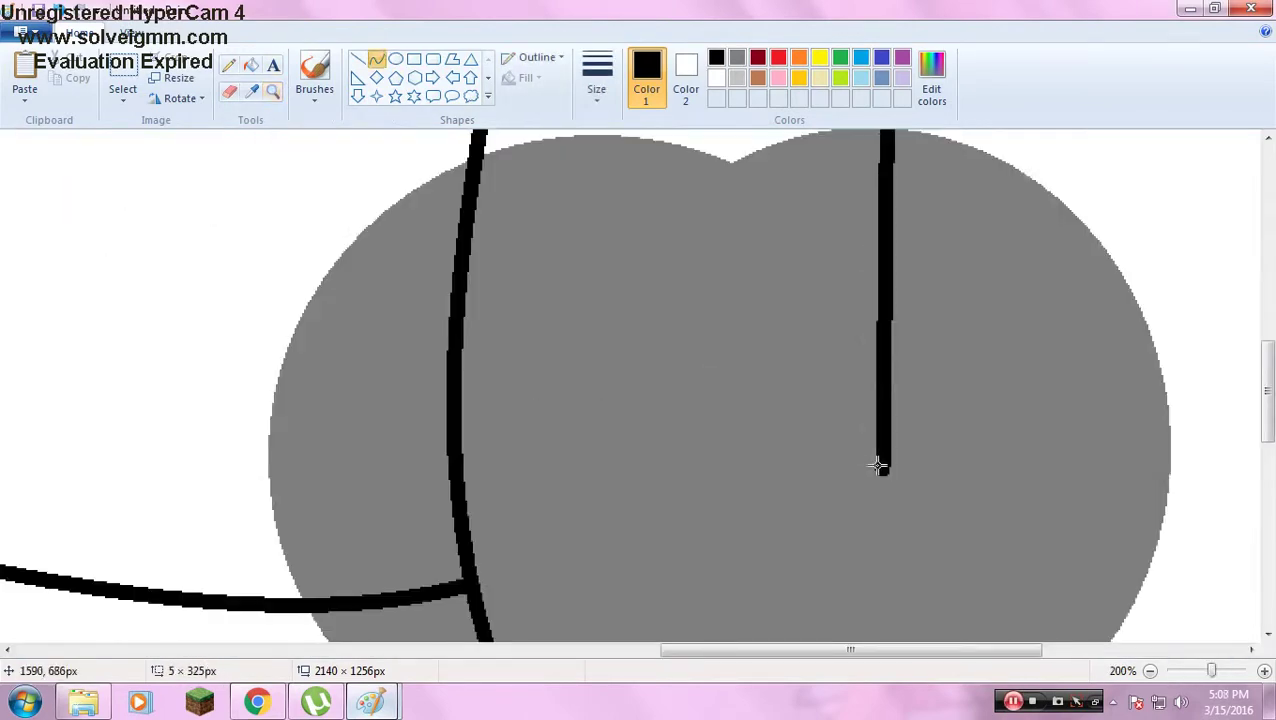
{"action": "scroll", "coordinate": [877, 464], "scroll_direction": "down", "scroll_amount": 1}
{"action": "left_click_drag", "start_coordinate": [878, 340], "coordinate": [987, 437]}
{"action": "scroll", "coordinate": [987, 437], "scroll_direction": "right", "scroll_amount": 2}
{"action": "left_click_drag", "start_coordinate": [726, 441], "coordinate": [968, 151]}
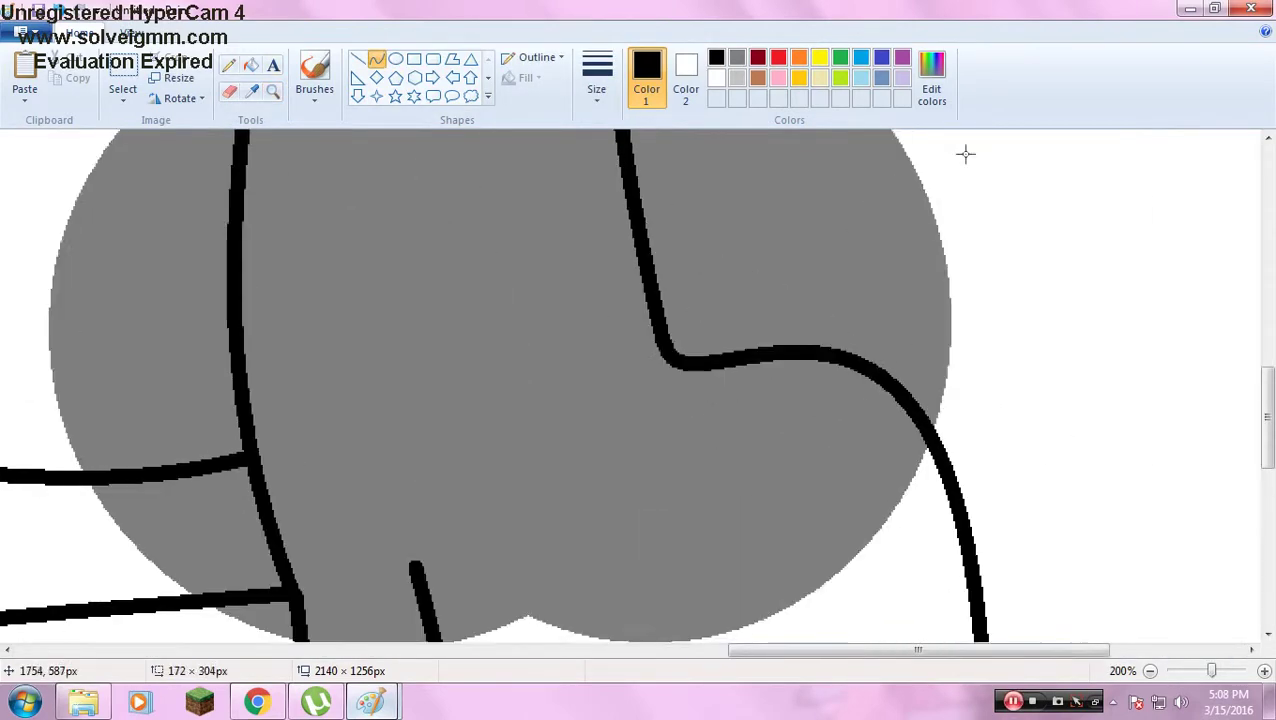
Draw the right pony's near hind leg, with a small hock notch on the outer edge and a separate inner edge.
{"action": "scroll", "coordinate": [1066, 579], "scroll_direction": "down", "scroll_amount": 3}
{"action": "scroll", "coordinate": [1022, 305], "scroll_direction": "up", "scroll_amount": 3}
{"action": "left_click_drag", "start_coordinate": [1066, 579], "coordinate": [967, 622]}
{"action": "scroll", "coordinate": [1022, 305], "scroll_direction": "down", "scroll_amount": 3}
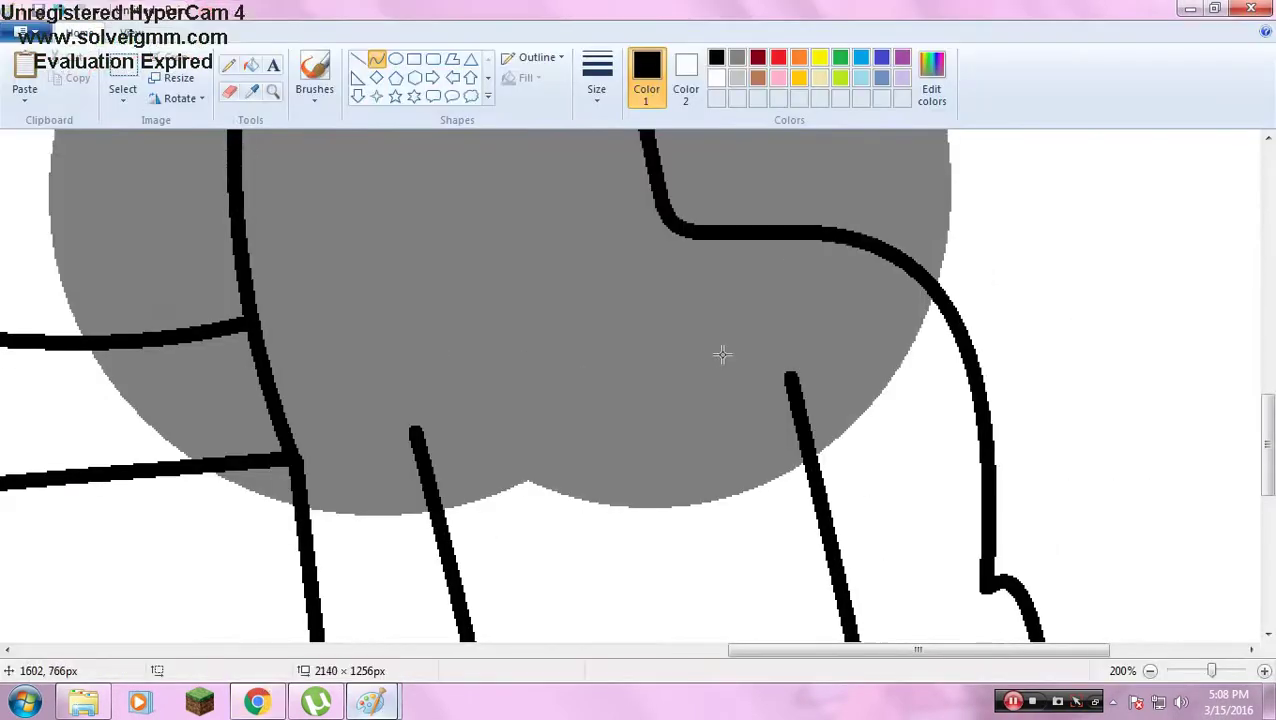
Add curves for the right pony's thigh and the belly between its foreleg and hind leg.
{"action": "left_click_drag", "start_coordinate": [805, 470], "coordinate": [668, 272]}
{"action": "left_click_drag", "start_coordinate": [700, 380], "coordinate": [639, 409]}
{"action": "scroll", "coordinate": [713, 460], "scroll_direction": "down", "scroll_amount": 3}
{"action": "scroll", "coordinate": [798, 464], "scroll_direction": "down", "scroll_amount": 1}
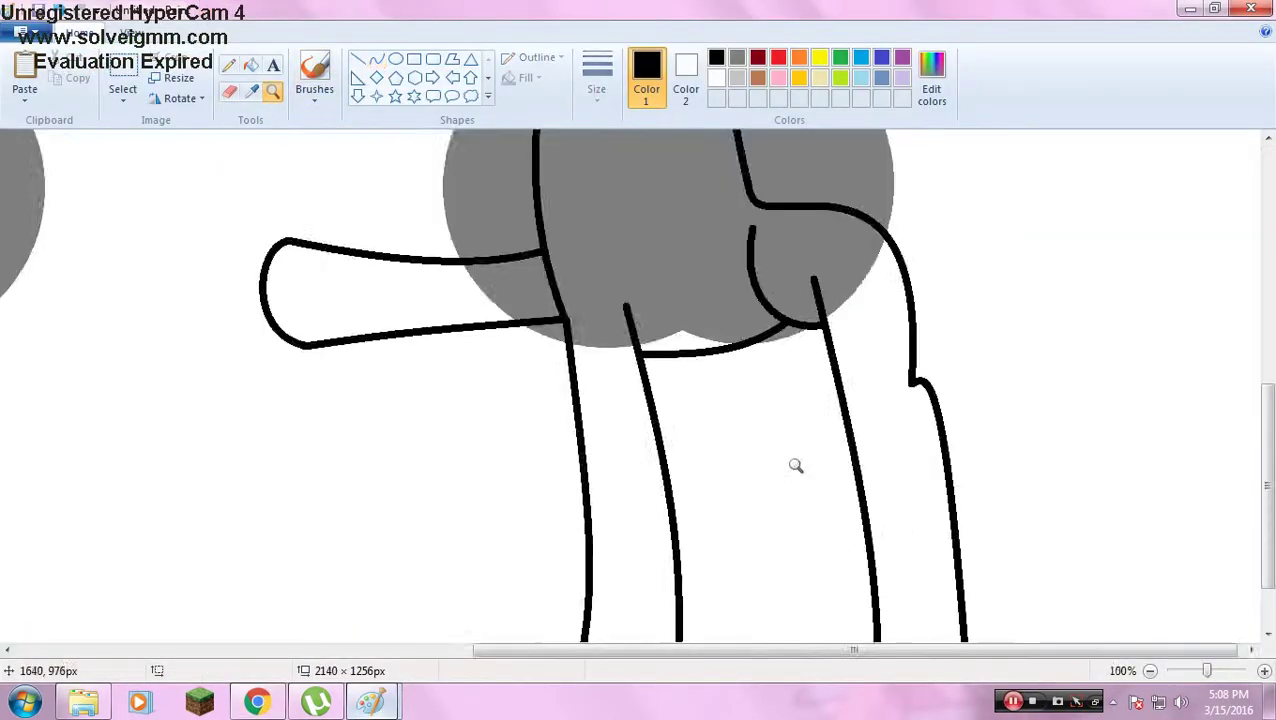
Draw the two edges of the right pony's far leg below the belly, about 398 px tall.
{"action": "scroll", "coordinate": [581, 570], "scroll_direction": "up", "scroll_amount": 1}
{"action": "left_click_drag", "start_coordinate": [606, 130], "coordinate": [581, 570]}
{"action": "left_click_drag", "start_coordinate": [590, 360], "coordinate": [607, 361]}
{"action": "scroll", "coordinate": [767, 625], "scroll_direction": "up", "scroll_amount": 5}
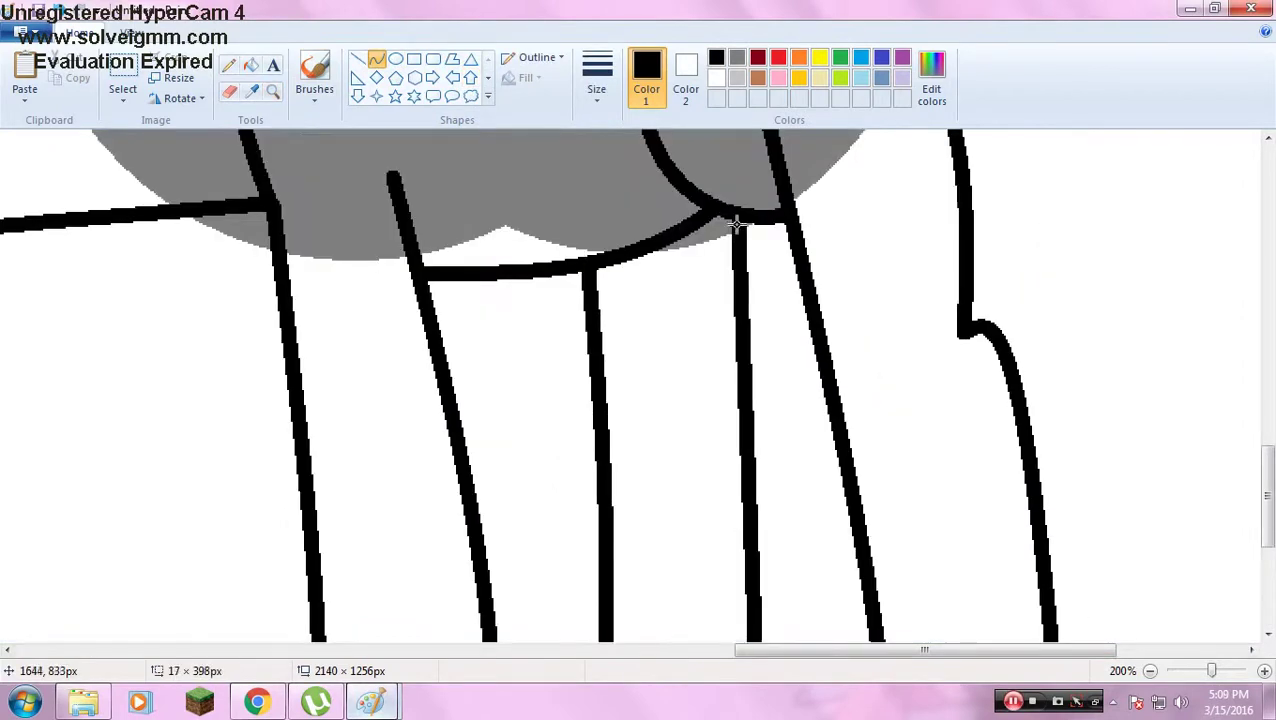
{"action": "scroll", "coordinate": [427, 319], "scroll_direction": "down", "scroll_amount": 2}
{"action": "scroll", "coordinate": [563, 388], "scroll_direction": "up", "scroll_amount": 2}
Draw the left pony's pointed ear with an inner fold and curve the back of its head down to the neck.
{"action": "scroll", "coordinate": [512, 160], "scroll_direction": "down", "scroll_amount": 4}
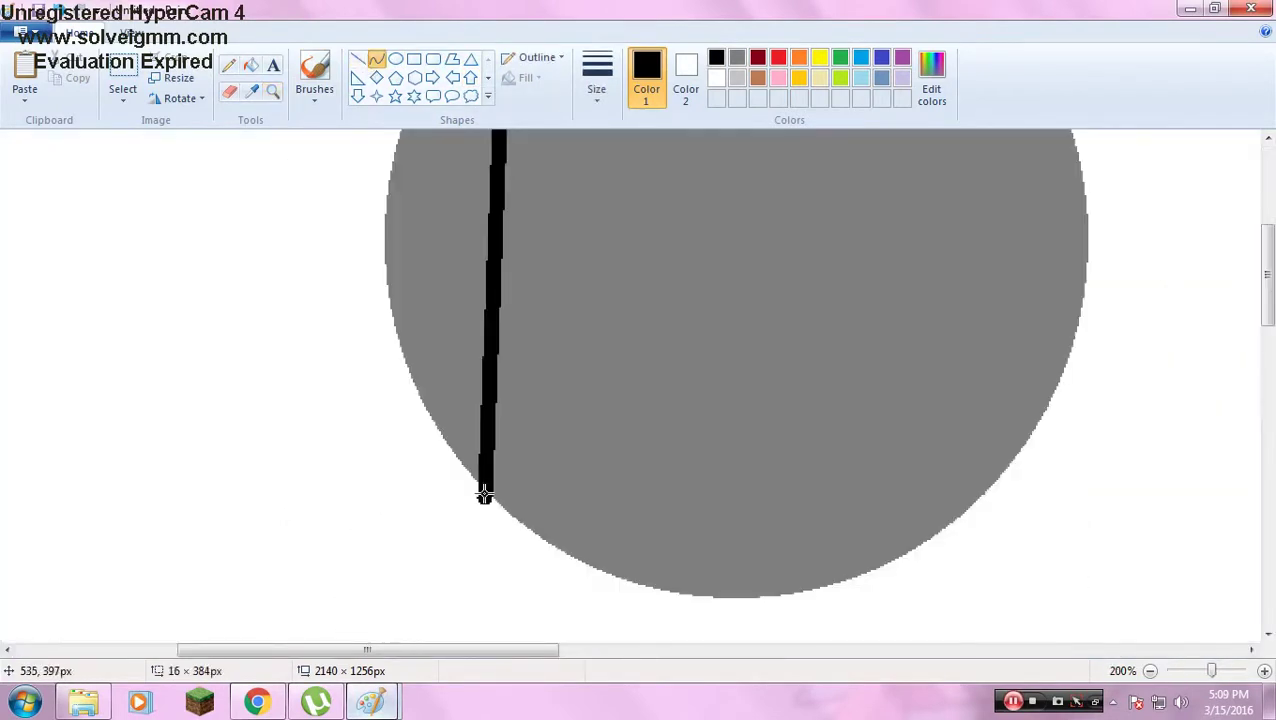
{"action": "left_click_drag", "start_coordinate": [485, 493], "coordinate": [208, 373]}
{"action": "scroll", "coordinate": [656, 299], "scroll_direction": "up", "scroll_amount": 4}
{"action": "left_click", "coordinate": [273, 91]}
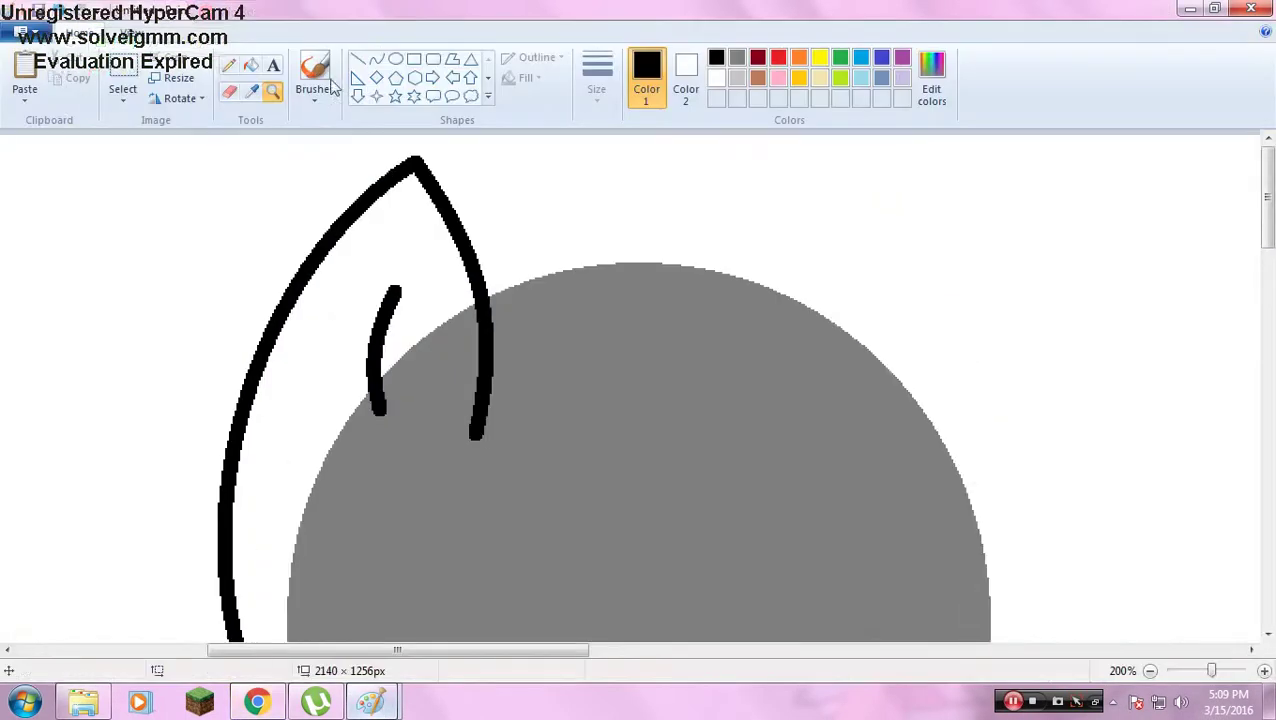
Trace the left pony's head from the ear with a curve of about 264 × 239 px and outline its muzzle and chin.
{"action": "scroll", "coordinate": [640, 400], "scroll_direction": "down", "scroll_amount": 3}
{"action": "left_click_drag", "start_coordinate": [585, 130], "coordinate": [977, 465]}
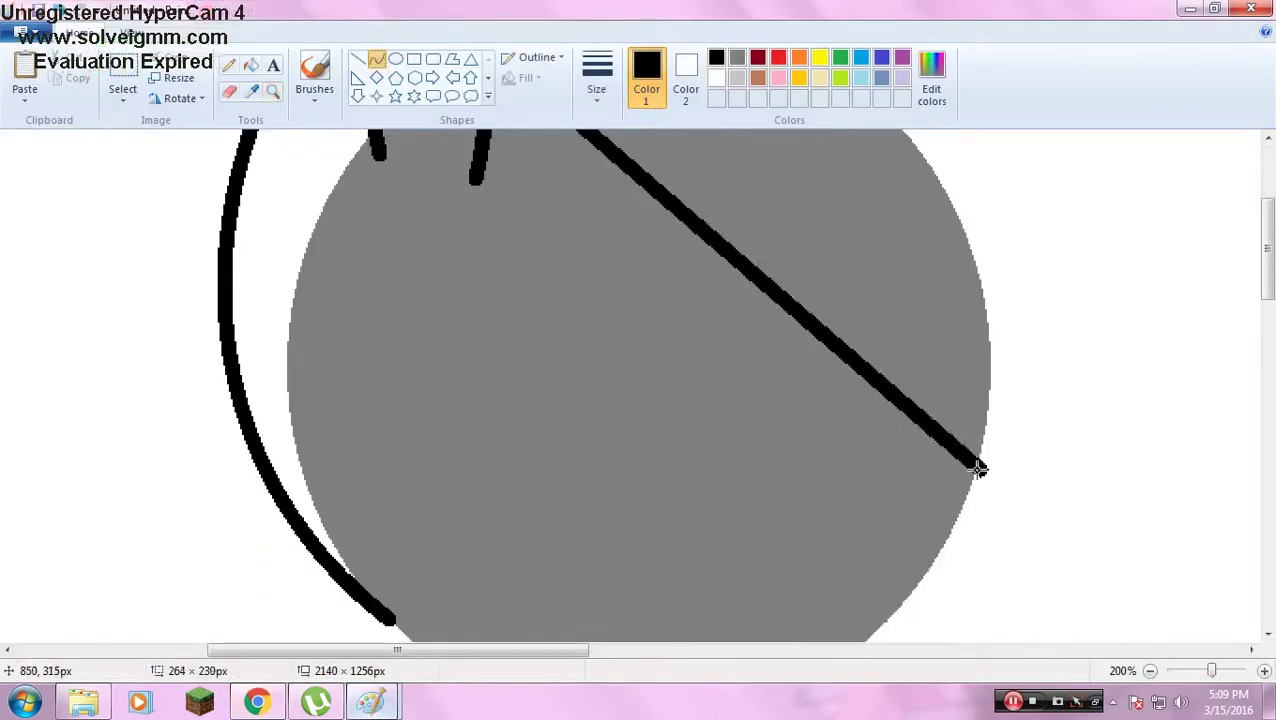
{"action": "scroll", "coordinate": [900, 480], "scroll_direction": "down", "scroll_amount": 1}
{"action": "left_click_drag", "start_coordinate": [873, 500], "coordinate": [875, 508]}
{"action": "left_click_drag", "start_coordinate": [1015, 340], "coordinate": [891, 518]}
{"action": "scroll", "coordinate": [891, 518], "scroll_direction": "down", "scroll_amount": 3}
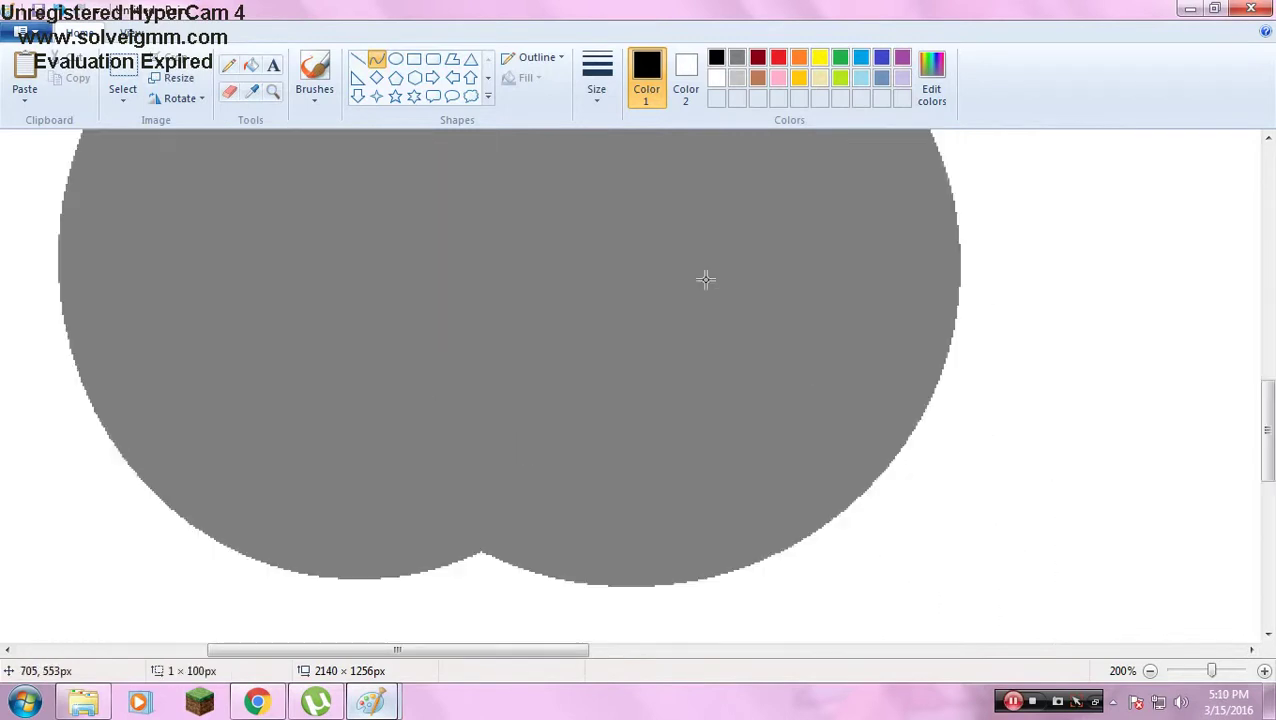
Draw the left pony's chest and standing foreleg, with a hoof base about 96 px wide and a rear edge about 432 px tall.
{"action": "mouse_move", "coordinate": [735, 130]}
{"action": "left_mouse_down"}
{"action": "mouse_move", "coordinate": [504, 305]}
{"action": "mouse_move", "coordinate": [760, 557]}
{"action": "mouse_move", "coordinate": [776, 618]}
{"action": "left_mouse_up"}
{"action": "scroll", "coordinate": [504, 305], "scroll_direction": "down", "scroll_amount": 3}
{"action": "left_click_drag", "start_coordinate": [776, 618], "coordinate": [730, 621]}
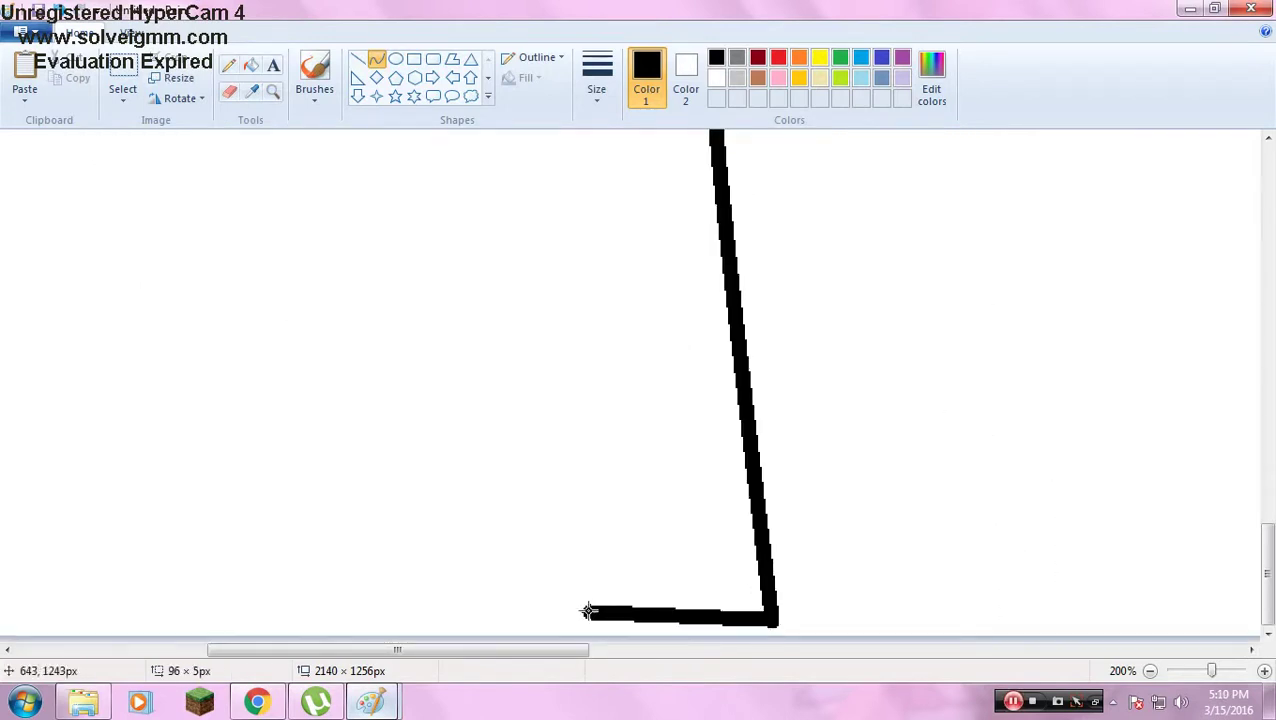
{"action": "scroll", "coordinate": [507, 501], "scroll_direction": "up", "scroll_amount": 3}
{"action": "scroll", "coordinate": [604, 367], "scroll_direction": "up", "scroll_amount": 3}
{"action": "left_click_drag", "start_coordinate": [584, 640], "coordinate": [604, 367]}
{"action": "scroll", "coordinate": [604, 336], "scroll_direction": "down", "scroll_amount": 3}
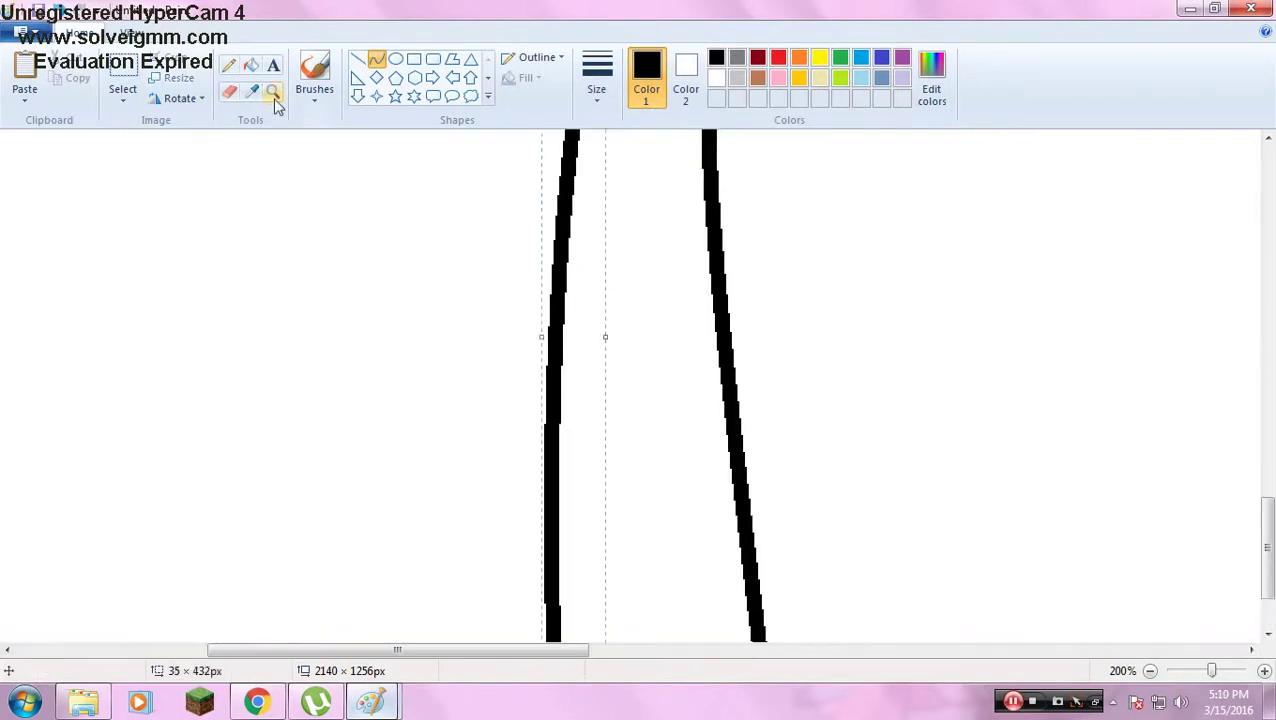
Select the whole right pony and move it slightly closer to the left pony.
{"action": "scroll", "coordinate": [483, 124], "scroll_direction": "up", "scroll_amount": 3}
{"action": "scroll", "coordinate": [483, 124], "scroll_direction": "right", "scroll_amount": 3}
{"action": "scroll", "coordinate": [538, 330], "scroll_direction": "down", "scroll_amount": 3}
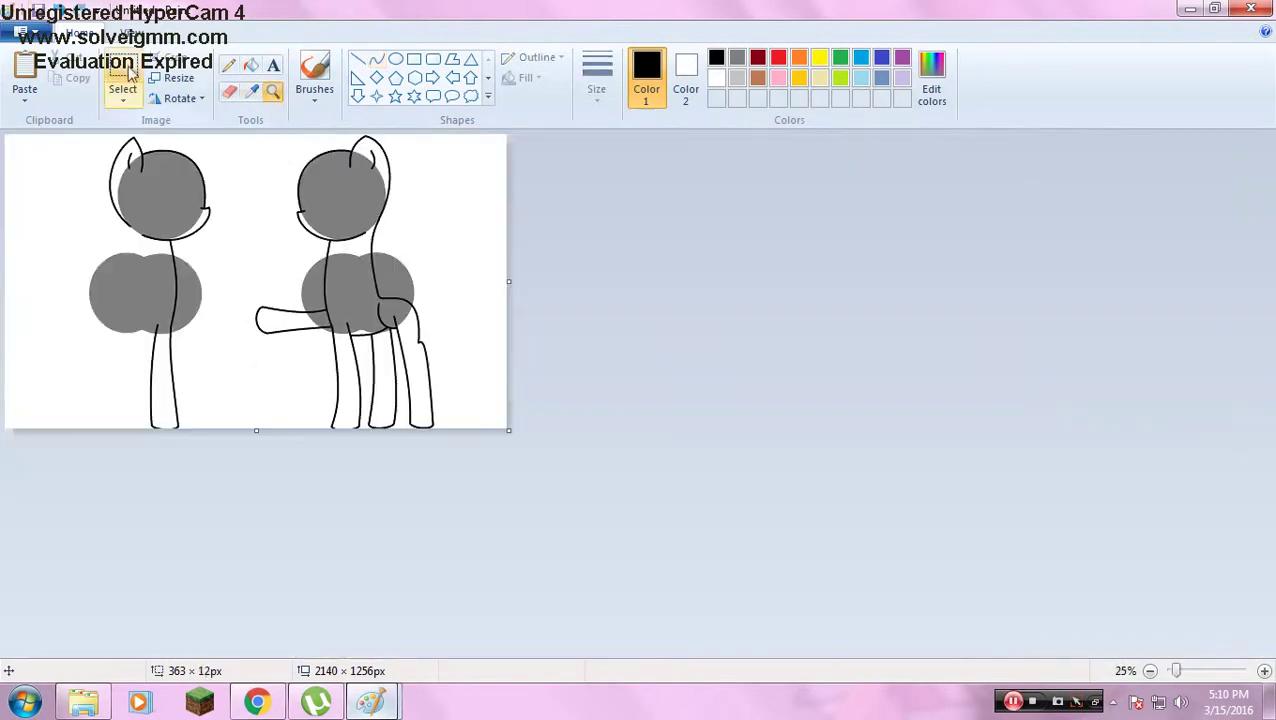
{"action": "scroll", "coordinate": [320, 136], "scroll_direction": "up", "scroll_amount": 1}
{"action": "left_click_drag", "start_coordinate": [320, 136], "coordinate": [1008, 650]}
{"action": "left_click_drag", "start_coordinate": [765, 433], "coordinate": [732, 433]}
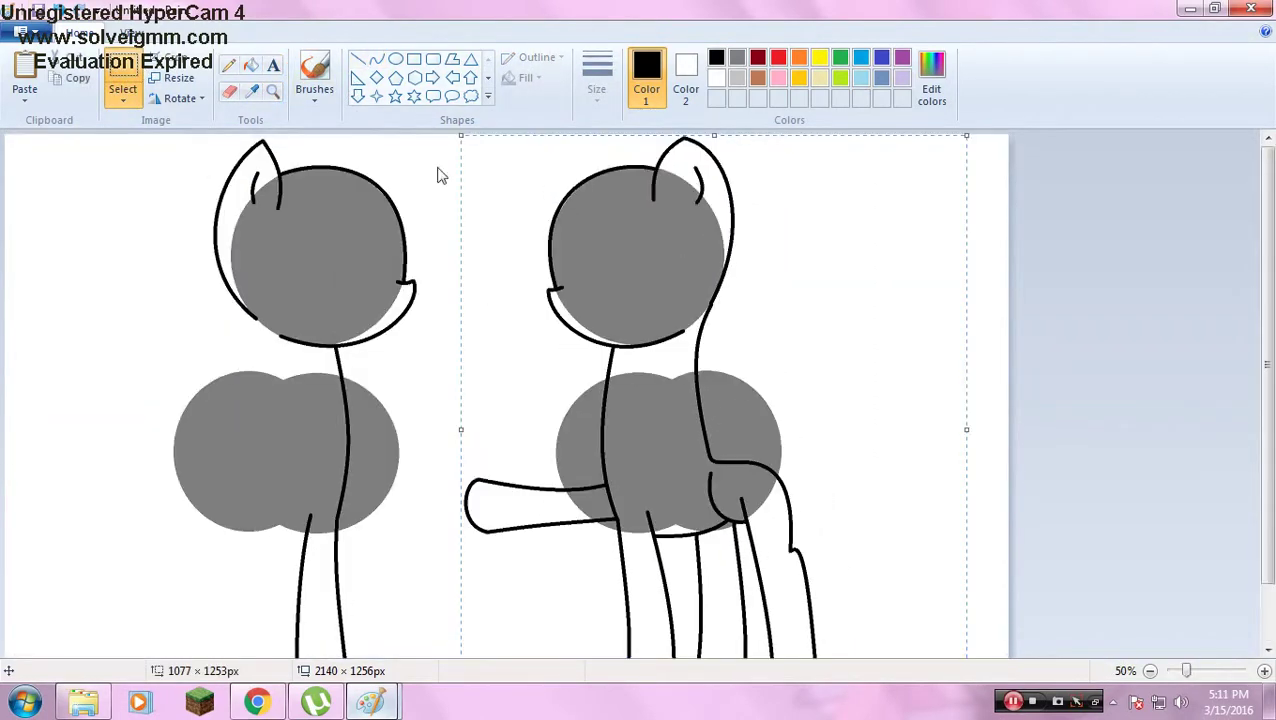
{"action": "left_click", "coordinate": [439, 171]}
Draw the upper and lower edges of the left pony's raised foreleg to meet the right pony's raised hoof.
{"action": "scroll", "coordinate": [439, 171], "scroll_direction": "up", "scroll_amount": 2}
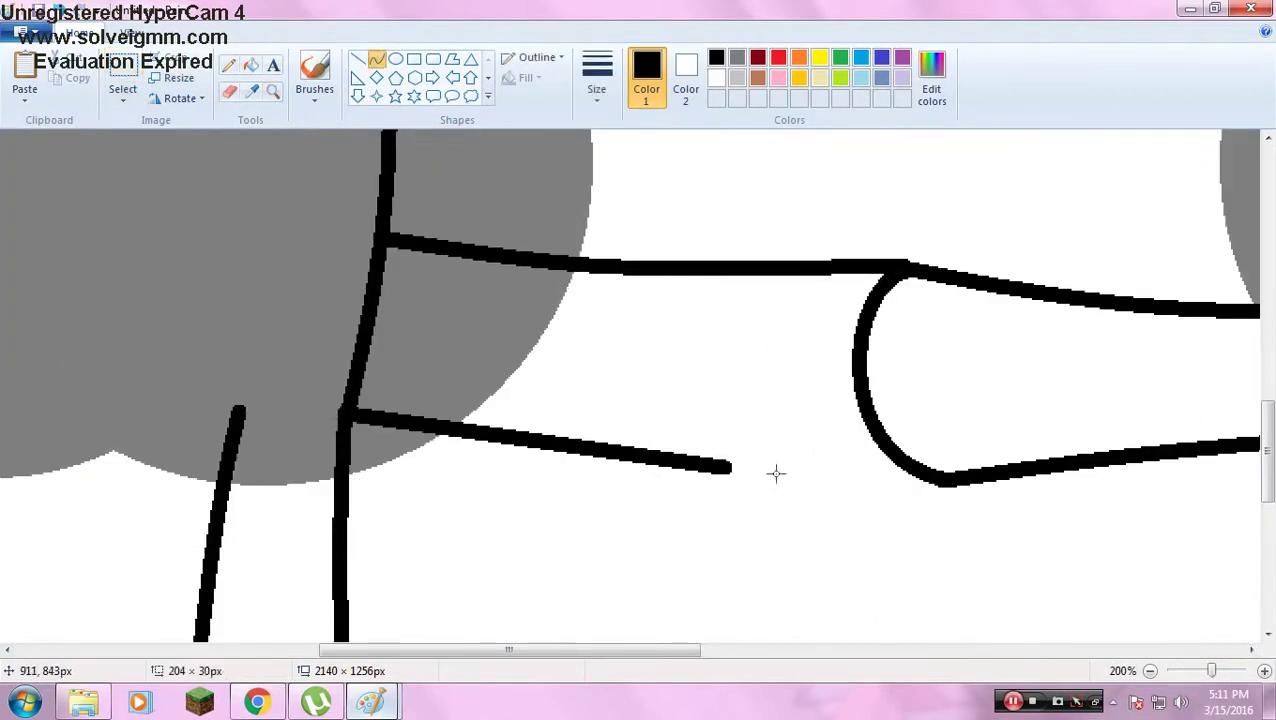
{"action": "scroll", "coordinate": [308, 328], "scroll_direction": "down", "scroll_amount": 2}
{"action": "scroll", "coordinate": [541, 399], "scroll_direction": "up", "scroll_amount": 1}
Draw the back of the left pony's neck and its rump, continuing down the outer edge of the hind leg.
{"action": "scroll", "coordinate": [578, 393], "scroll_direction": "down", "scroll_amount": 2}
{"action": "scroll", "coordinate": [681, 355], "scroll_direction": "up", "scroll_amount": 1}
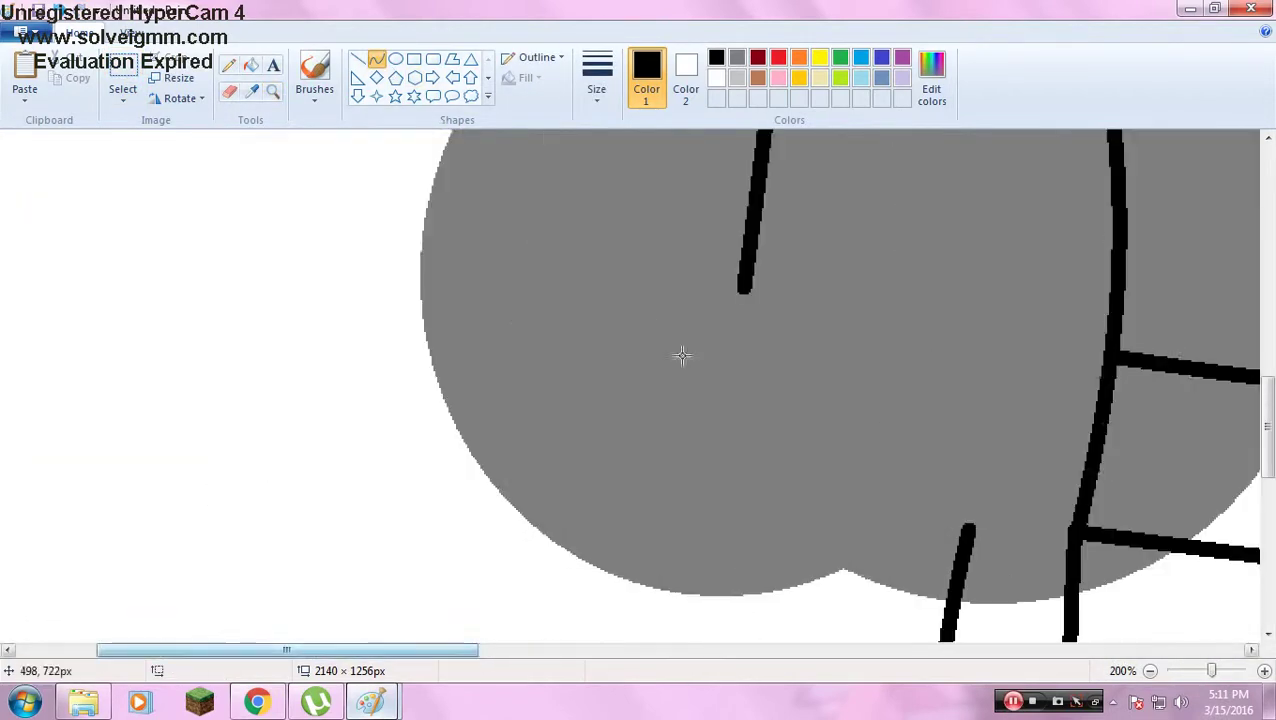
{"action": "scroll", "coordinate": [681, 355], "scroll_direction": "down", "scroll_amount": 6}
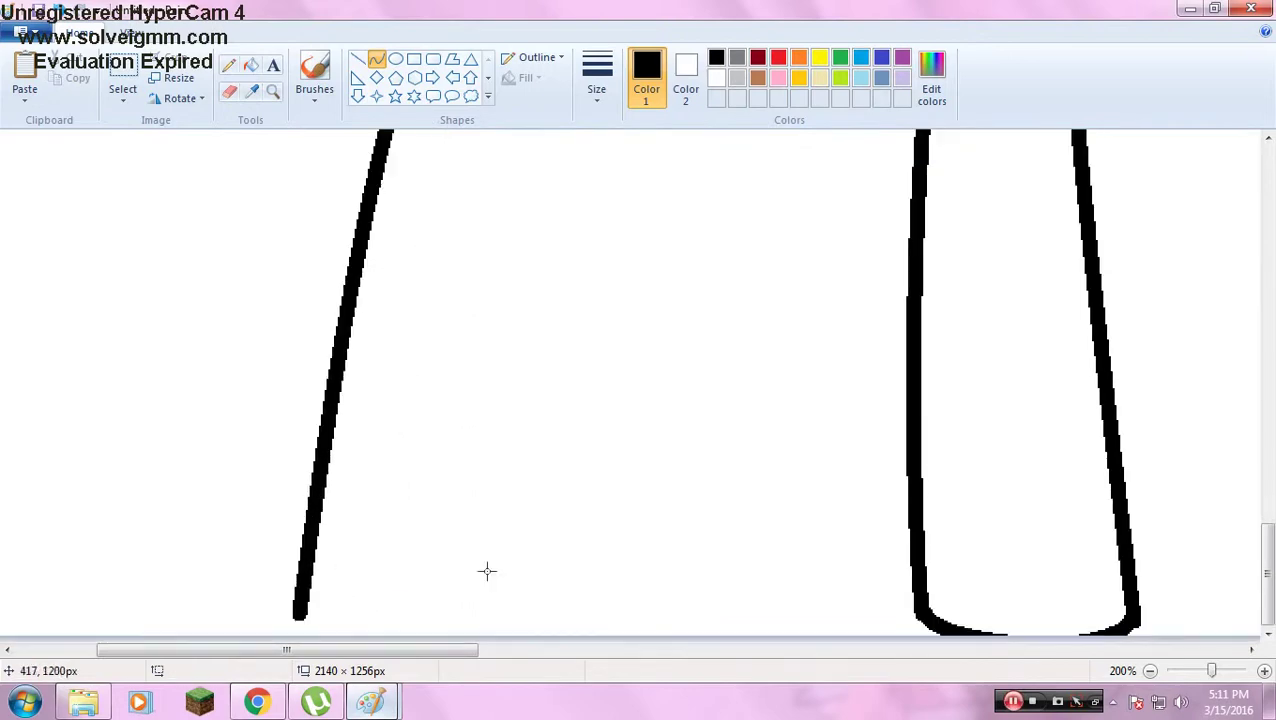
{"action": "key", "text": "alt+Tab"}
{"action": "mouse_move", "coordinate": [371, 702]}
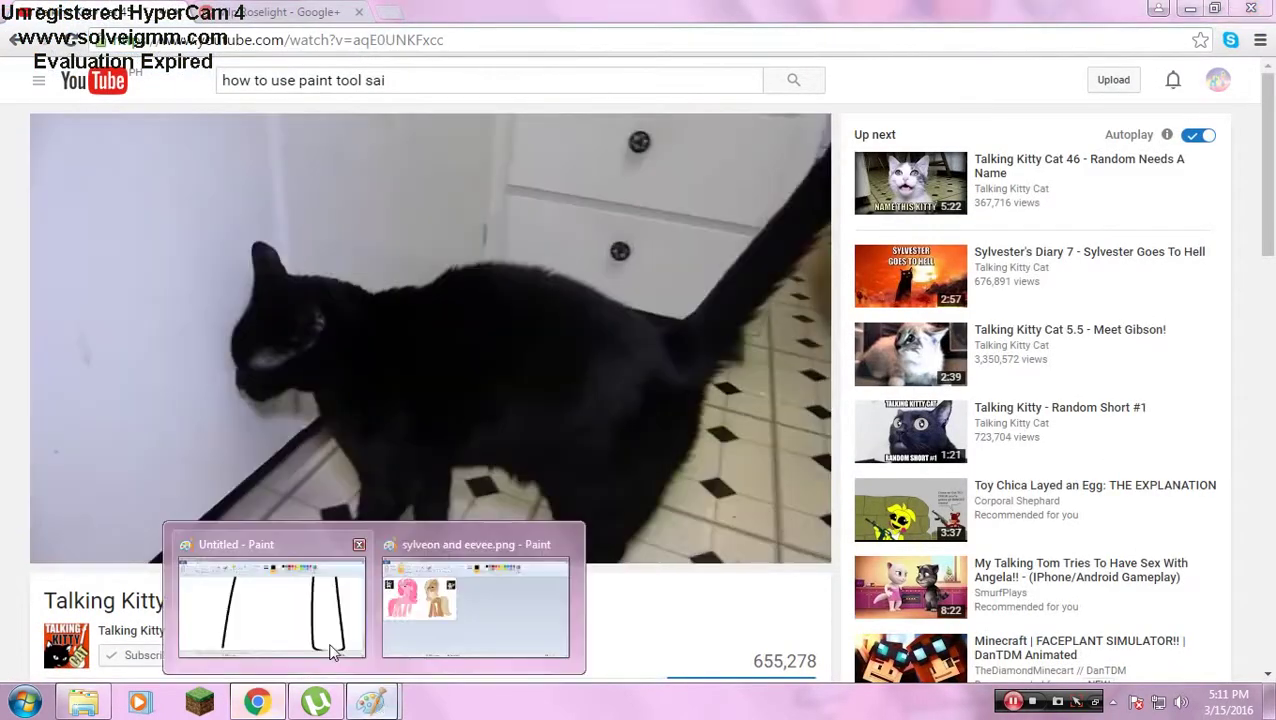
{"action": "left_click", "coordinate": [333, 651]}
Draw the left pony's thigh curve from a line about 65 × 130 px and add its belly line.
{"action": "scroll", "coordinate": [558, 493], "scroll_direction": "up", "scroll_amount": 6}
{"action": "left_click_drag", "start_coordinate": [605, 576], "coordinate": [735, 316]}
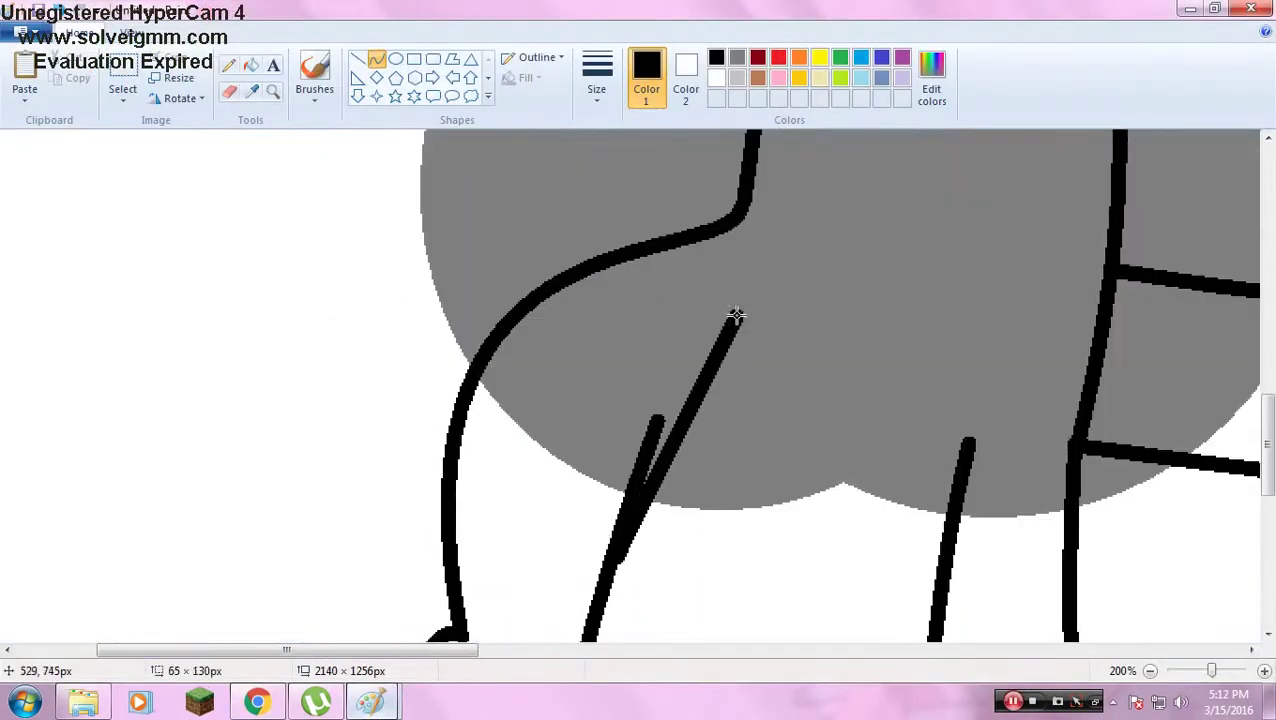
{"action": "left_click_drag", "start_coordinate": [967, 553], "coordinate": [948, 548]}
Draw the left pony's far leg below the belly and close the bottoms of its legs with curved hooves.
{"action": "scroll", "coordinate": [826, 293], "scroll_direction": "down", "scroll_amount": 6}
{"action": "mouse_move", "coordinate": [583, 592]}
{"action": "left_mouse_down"}
{"action": "mouse_move", "coordinate": [792, 649]}
{"action": "mouse_move", "coordinate": [697, 292]}
{"action": "left_mouse_up"}
{"action": "scroll", "coordinate": [792, 649], "scroll_direction": "up", "scroll_amount": 4}
{"action": "scroll", "coordinate": [697, 292], "scroll_direction": "down", "scroll_amount": 4}
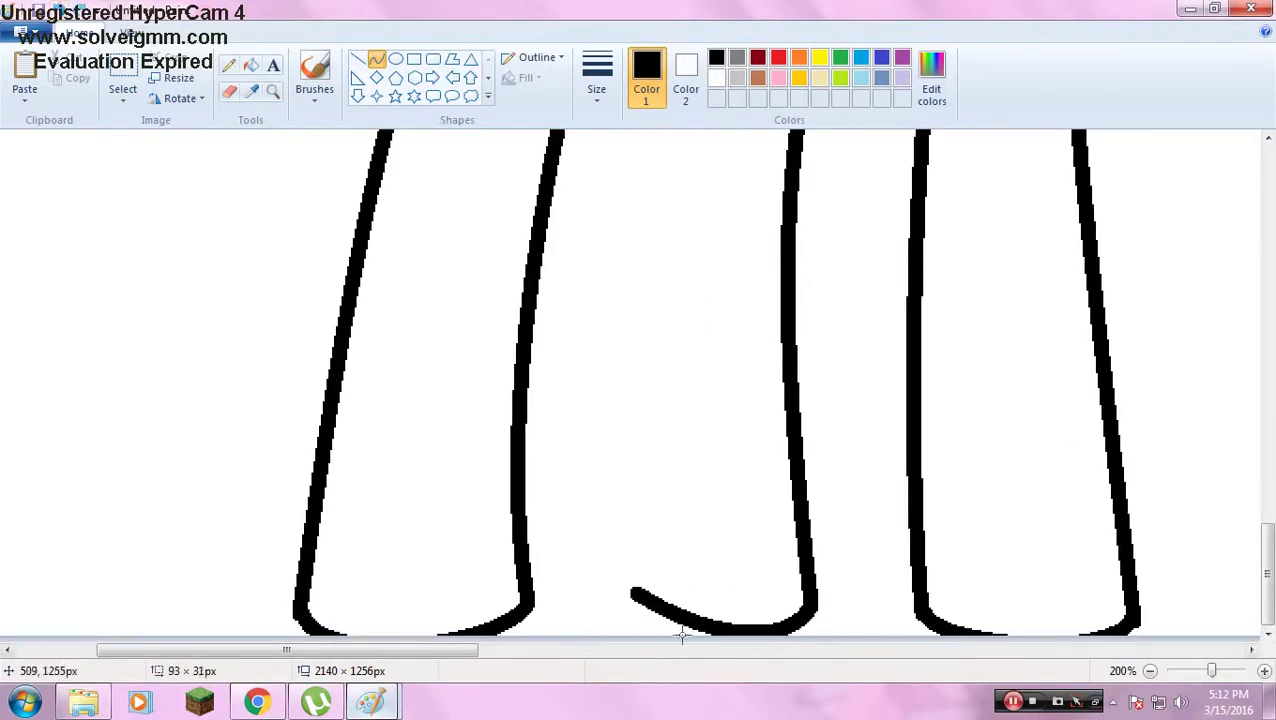
{"action": "scroll", "coordinate": [700, 450], "scroll_direction": "up", "scroll_amount": 5}
{"action": "scroll", "coordinate": [376, 370], "scroll_direction": "down", "scroll_amount": 3}
{"action": "left_click", "coordinate": [257, 702]}
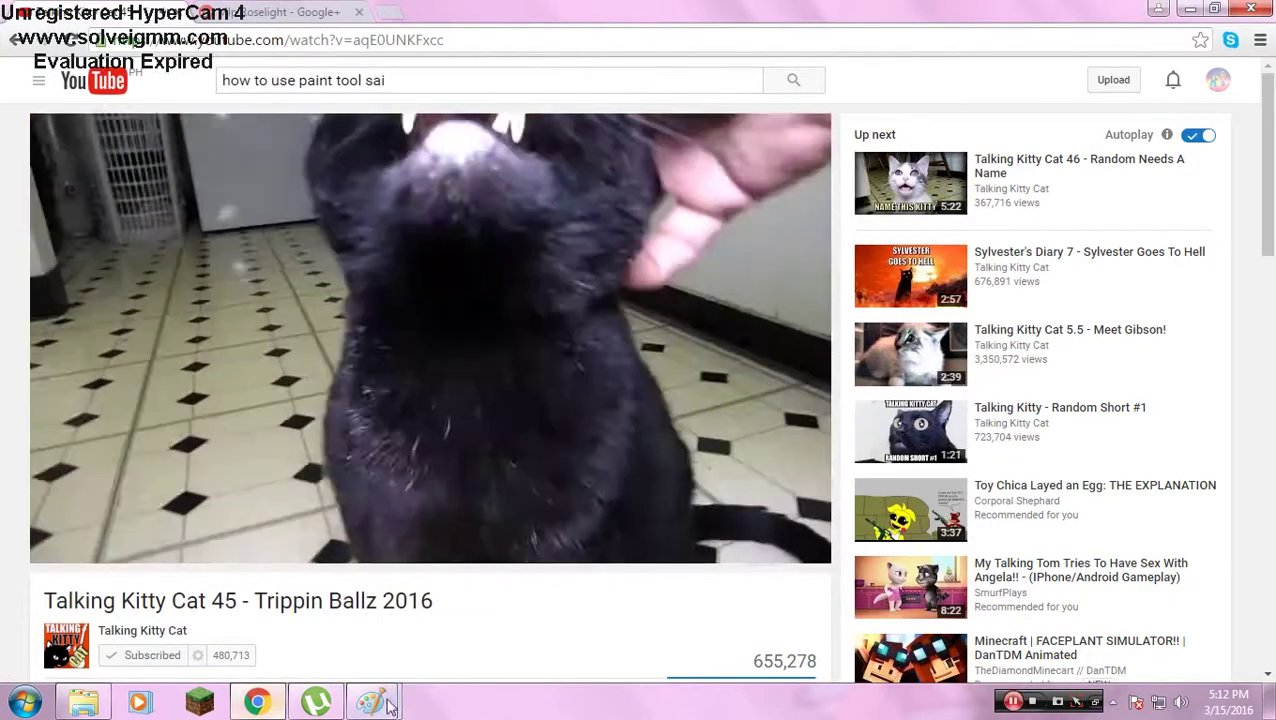
{"action": "left_click", "coordinate": [390, 706]}
{"action": "left_click", "coordinate": [283, 525]}
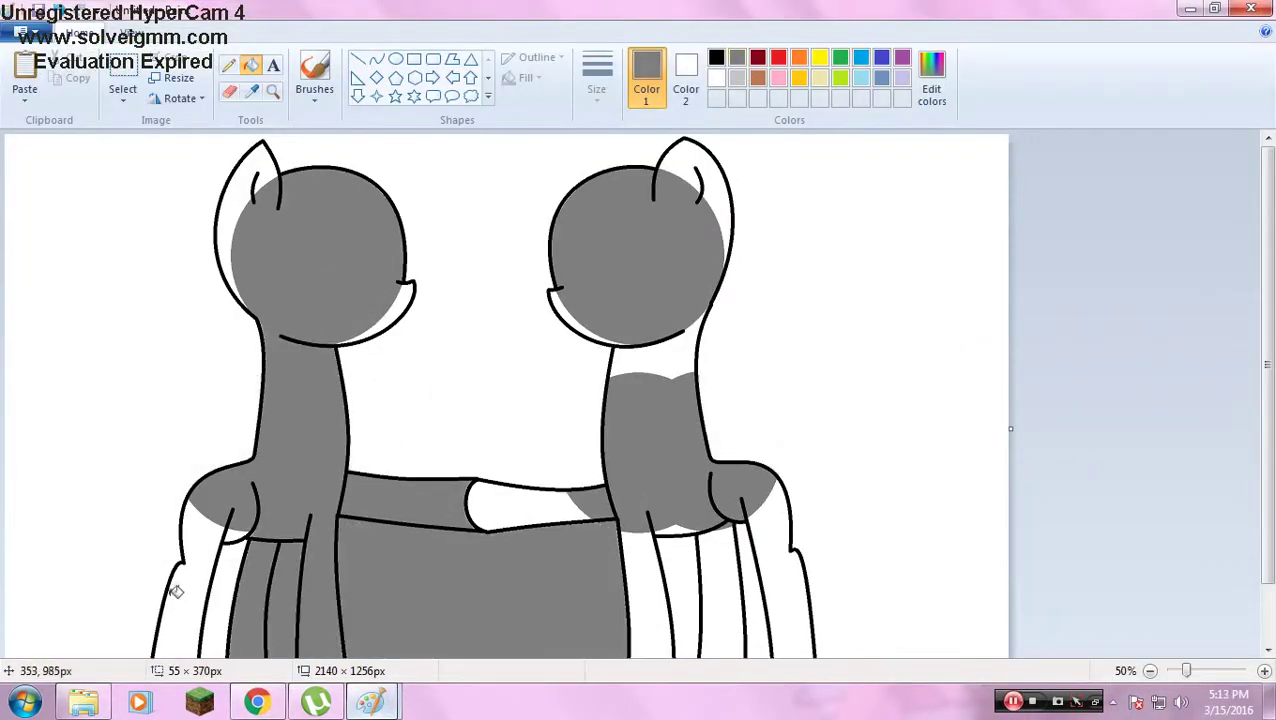
Undo the recent grey fills in the left pony and in the area between the two ponies.
{"action": "key", "text": "ctrl+z"}
{"action": "key", "text": "ctrl+z"}
{"action": "key", "text": "ctrl+z"}
{"action": "key", "text": "ctrl+z"}
{"action": "key", "text": "ctrl+z"}
{"action": "key", "text": "ctrl+z"}
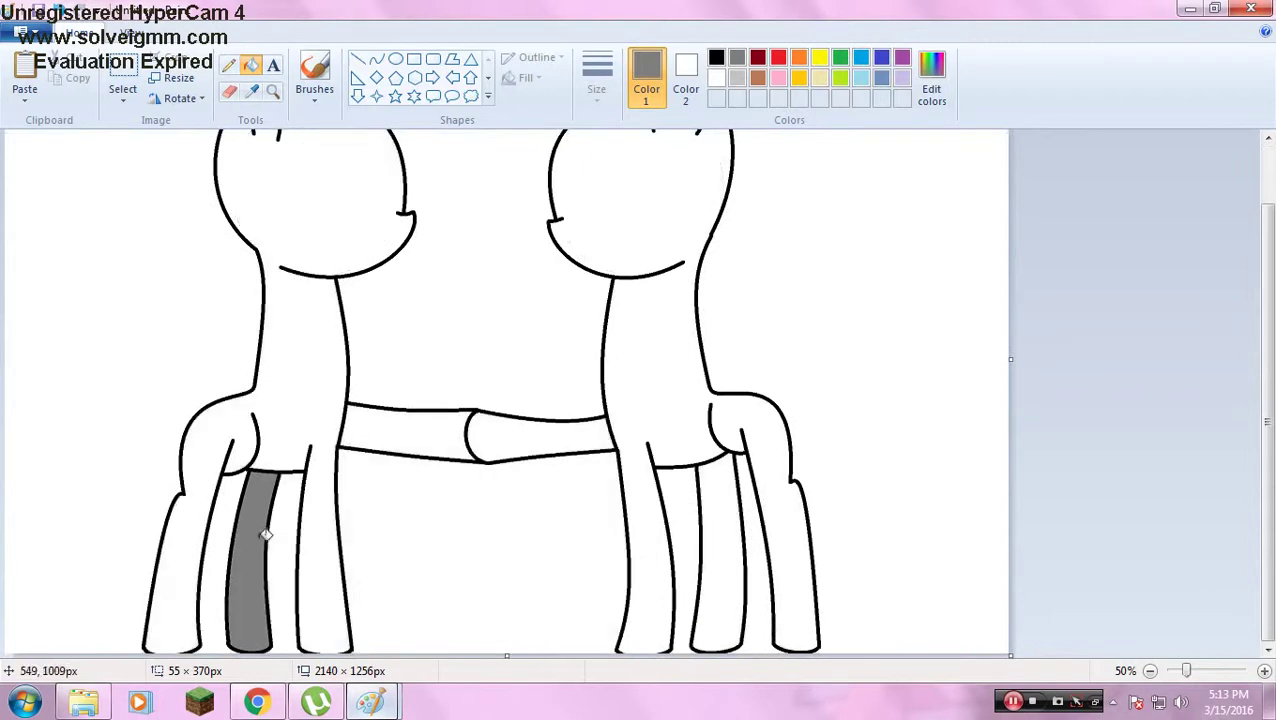
Set the drawing colour to black and draw a curved mouth line about 48 × 32 px on the right pony's muzzle.
{"action": "left_click", "coordinate": [370, 342]}
{"action": "scroll", "coordinate": [519, 546], "scroll_direction": "left", "scroll_amount": 2}
{"action": "left_click", "coordinate": [716, 57]}
{"action": "scroll", "coordinate": [640, 400], "scroll_direction": "right", "scroll_amount": 10}
{"action": "left_click_drag", "start_coordinate": [718, 340], "coordinate": [655, 425]}
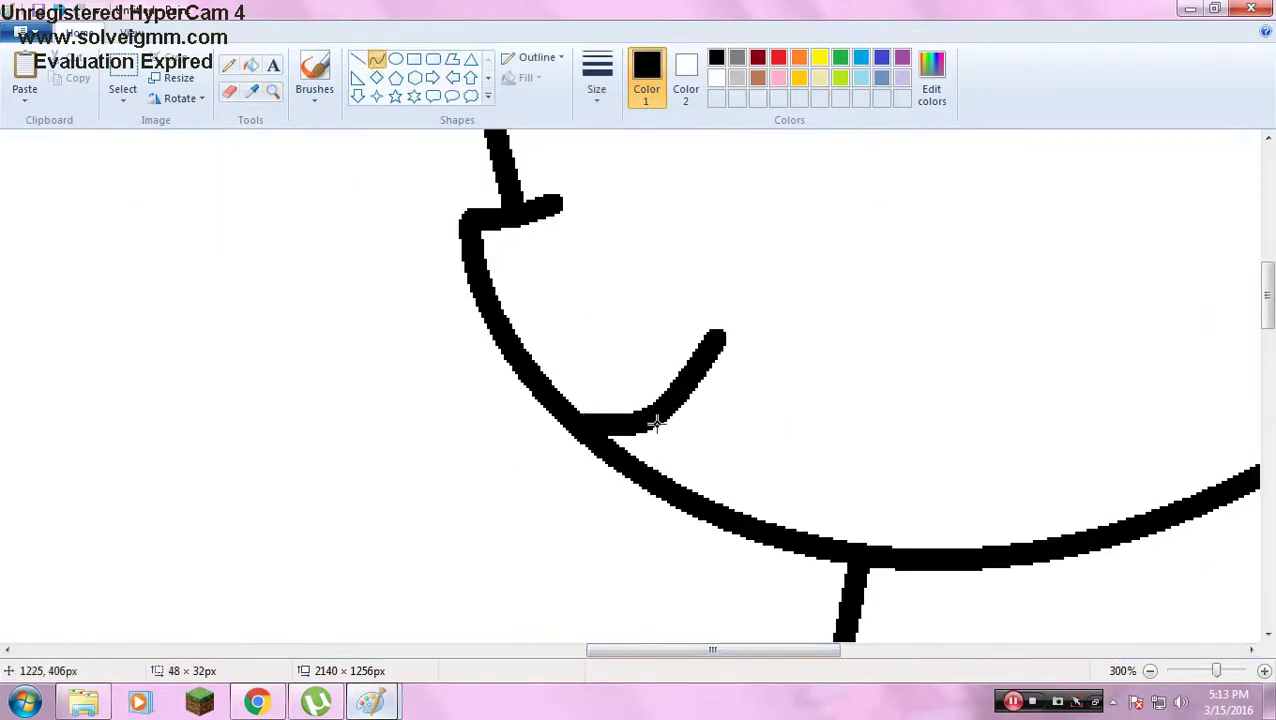
Draw a curved mouth line about 59 × 16 px on the left pony's muzzle.
{"action": "scroll", "coordinate": [770, 463], "scroll_direction": "up", "scroll_amount": 2}
{"action": "scroll", "coordinate": [356, 627], "scroll_direction": "left", "scroll_amount": 12}
{"action": "scroll", "coordinate": [356, 627], "scroll_direction": "right", "scroll_amount": 3}
{"action": "left_click_drag", "start_coordinate": [402, 520], "coordinate": [555, 560]}
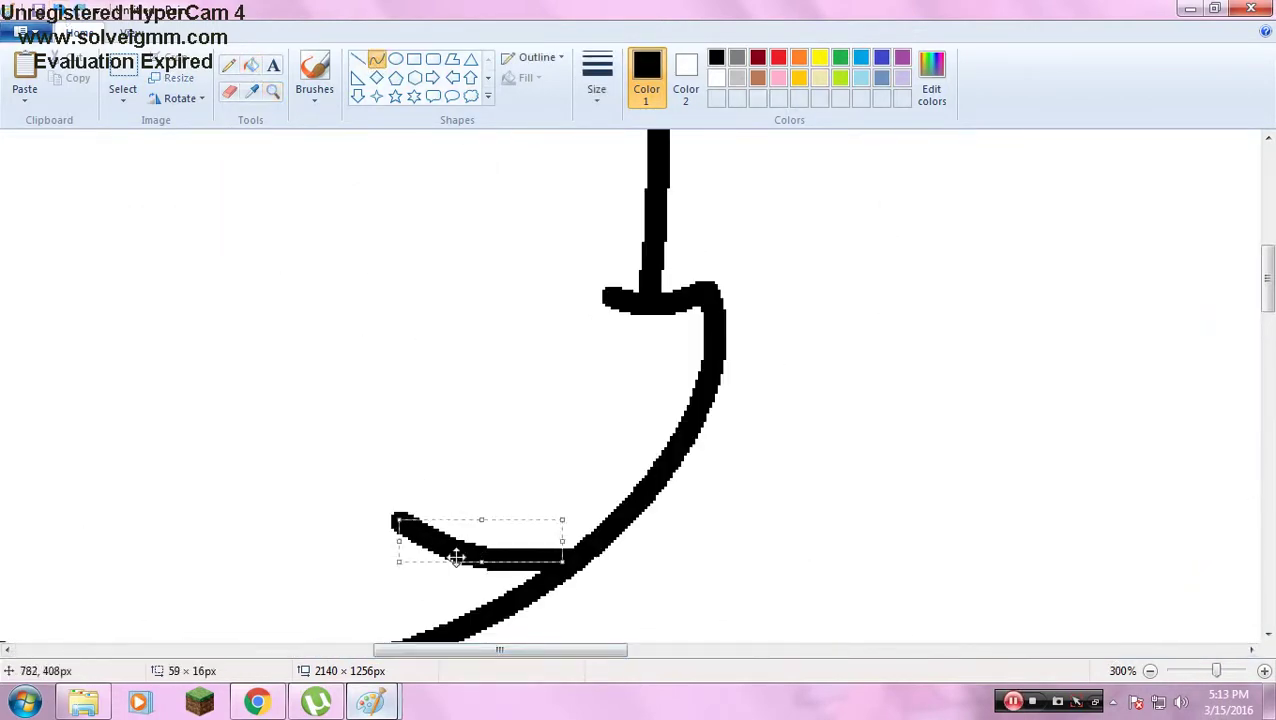
{"action": "scroll", "coordinate": [456, 555], "scroll_direction": "down", "scroll_amount": 2}
{"action": "left_click_drag", "start_coordinate": [480, 432], "coordinate": [479, 411]}
Switch to Chrome and copy the pony colour-reference image from the Google+ page.
{"action": "left_click", "coordinate": [272, 90]}
{"action": "right_click", "coordinate": [379, 373]}
{"action": "left_click", "coordinate": [256, 700]}
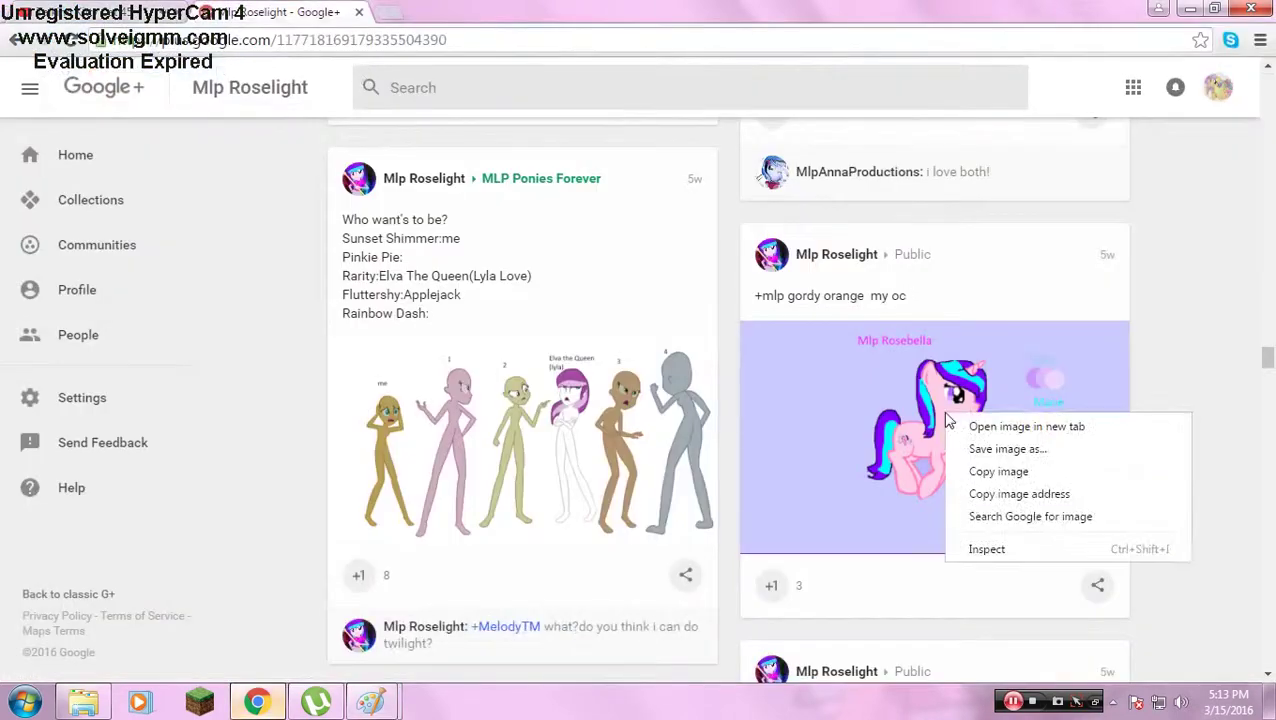
{"action": "right_click", "coordinate": [958, 357]}
{"action": "left_click", "coordinate": [1011, 410]}
Return to Paint, paste the reference image and place it in the empty area beside the right pony.
{"action": "left_click", "coordinate": [371, 700]}
{"action": "key", "text": "ctrl+v"}
{"action": "left_click_drag", "start_coordinate": [135, 205], "coordinate": [908, 235]}
{"action": "left_click", "coordinate": [272, 90]}
{"action": "left_click", "coordinate": [595, 328]}
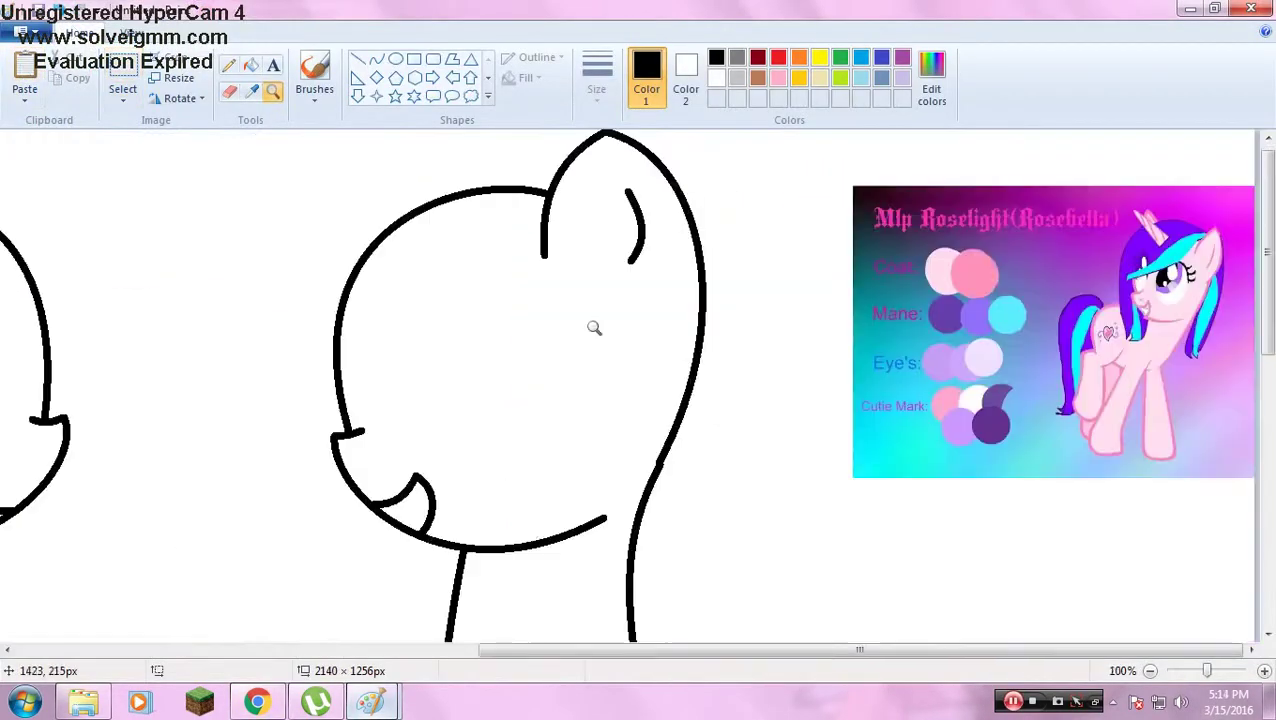
Sample the coat colours from the reference, fill the right pony light pink and recolour its outlines in the darker pink.
{"action": "left_click", "coordinate": [930, 260]}
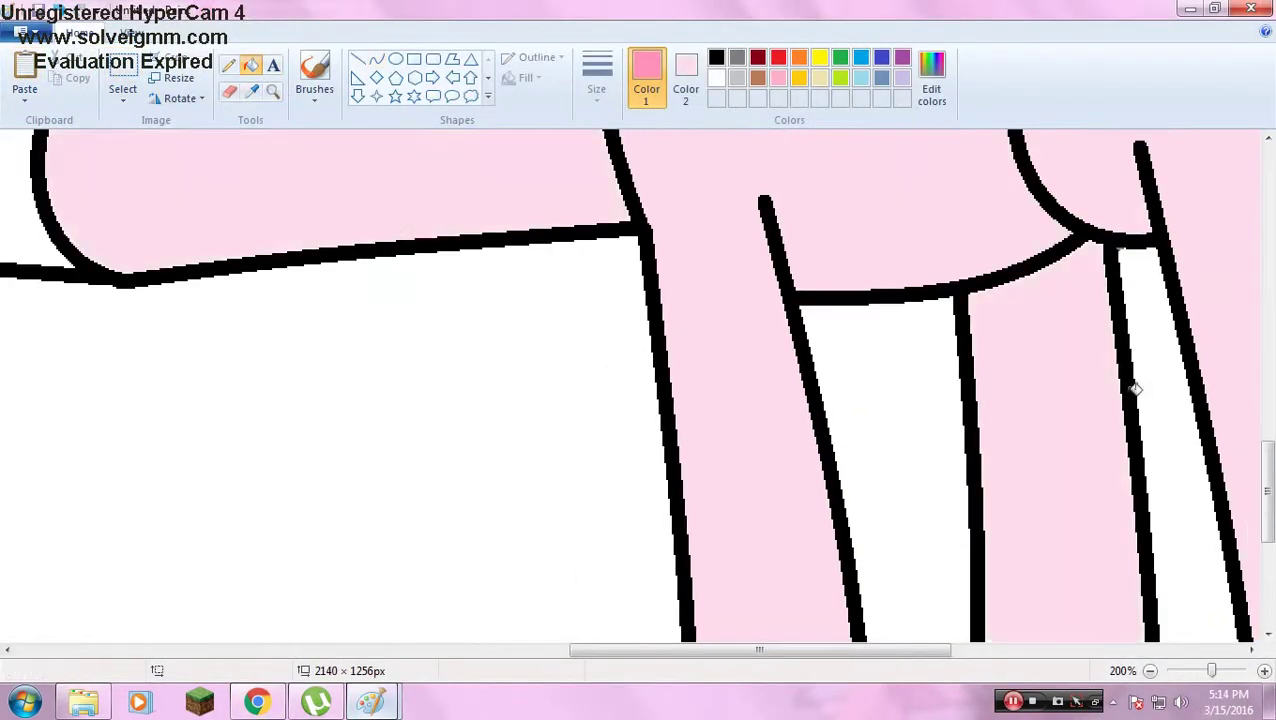
{"action": "scroll", "coordinate": [1131, 384], "scroll_direction": "down", "scroll_amount": 1}
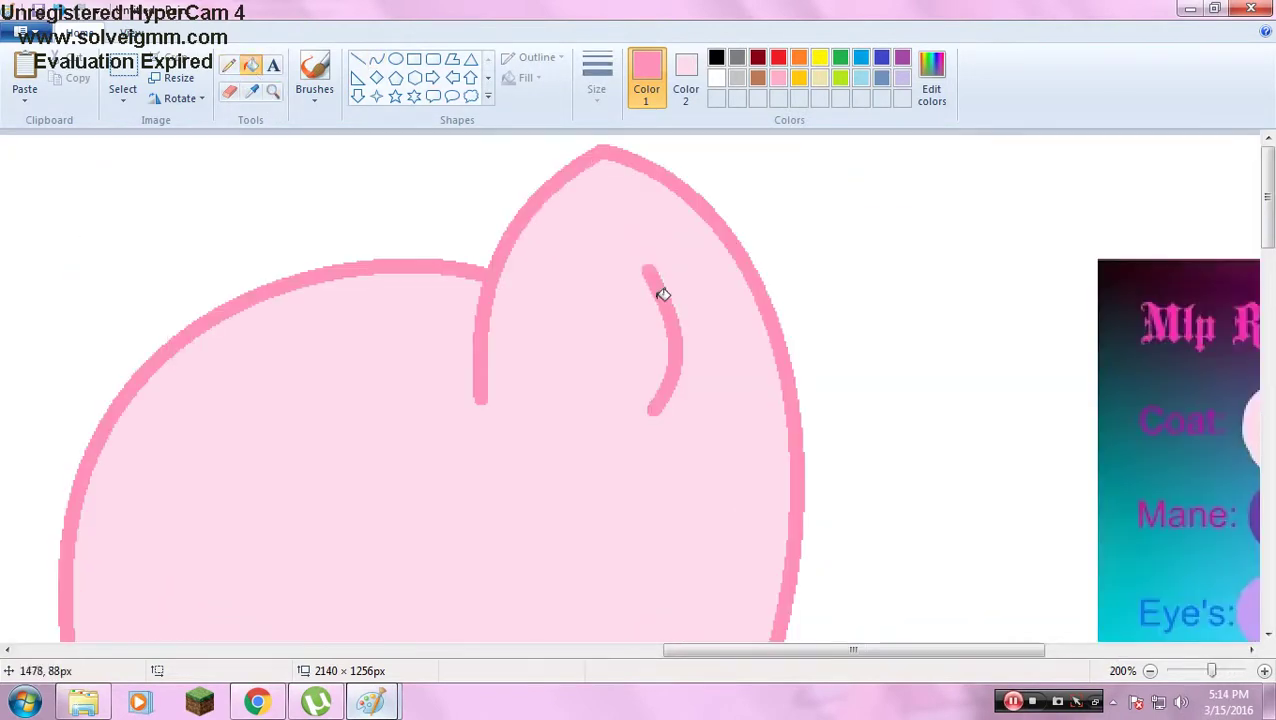
Redraw the right pony's inner ear line as a pink curve about 96 px tall and fill its open mouth red.
{"action": "key", "text": "ctrl+z"}
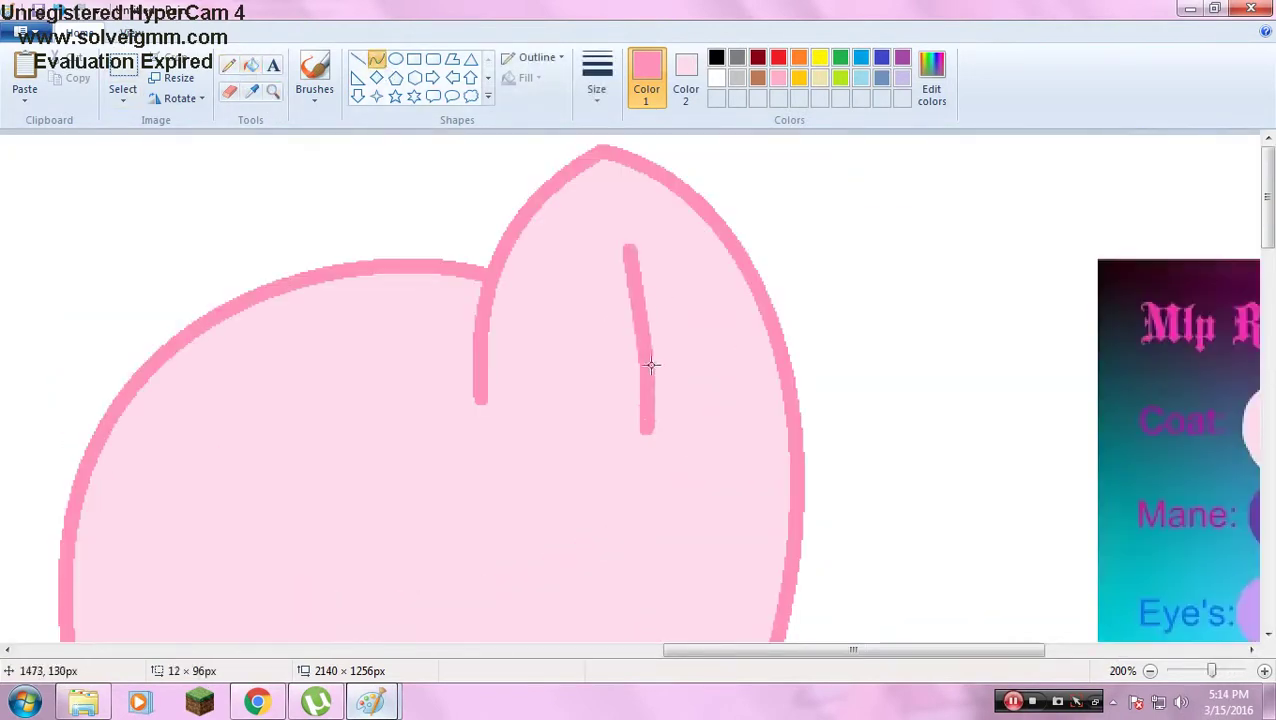
{"action": "scroll", "coordinate": [650, 365], "scroll_direction": "down", "scroll_amount": 3}
{"action": "scroll", "coordinate": [684, 600], "scroll_direction": "up", "scroll_amount": 3}
{"action": "scroll", "coordinate": [690, 650], "scroll_direction": "left", "scroll_amount": 3}
{"action": "scroll", "coordinate": [698, 600], "scroll_direction": "down", "scroll_amount": 3}
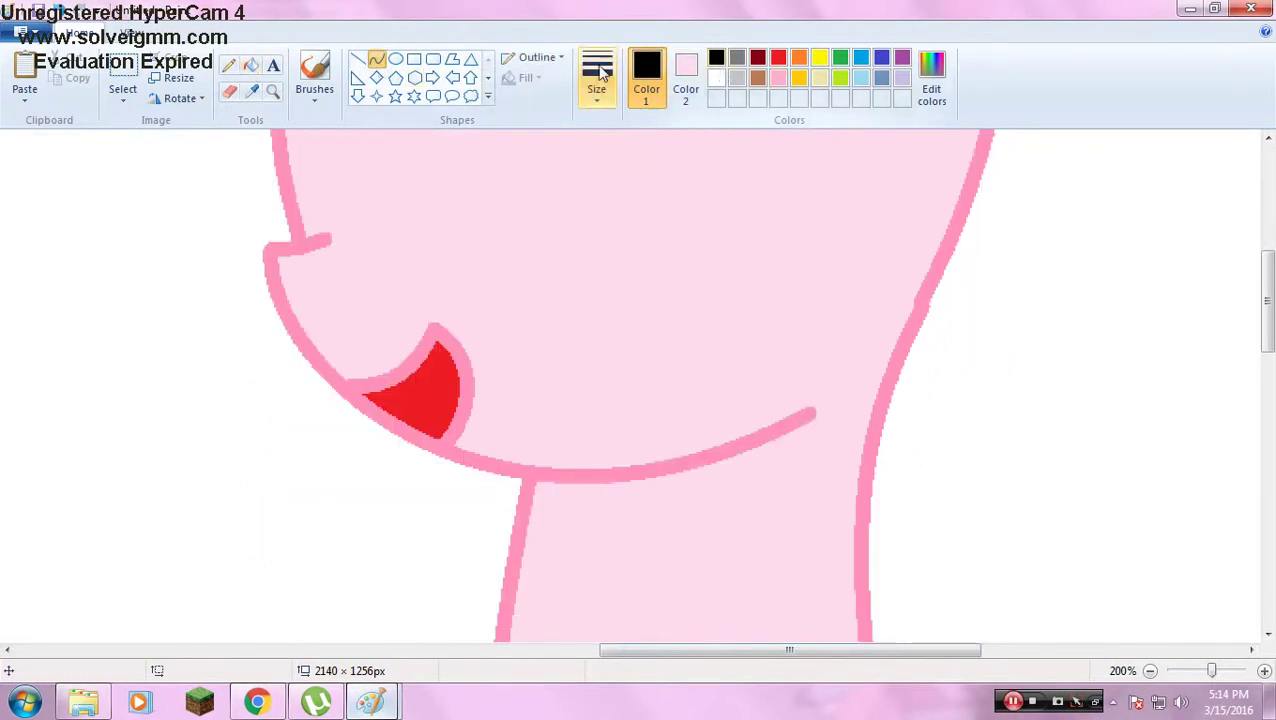
Draw an orange tongue curve about 21 by 40 px inside the right pony's red mouth and fill the tongue orange.
{"action": "left_click", "coordinate": [798, 57]}
{"action": "left_click", "coordinate": [597, 75]}
{"action": "left_click", "coordinate": [607, 150]}
{"action": "left_click_drag", "start_coordinate": [450, 427], "coordinate": [427, 368]}
{"action": "scroll", "coordinate": [427, 370], "scroll_direction": "up", "scroll_amount": 4}
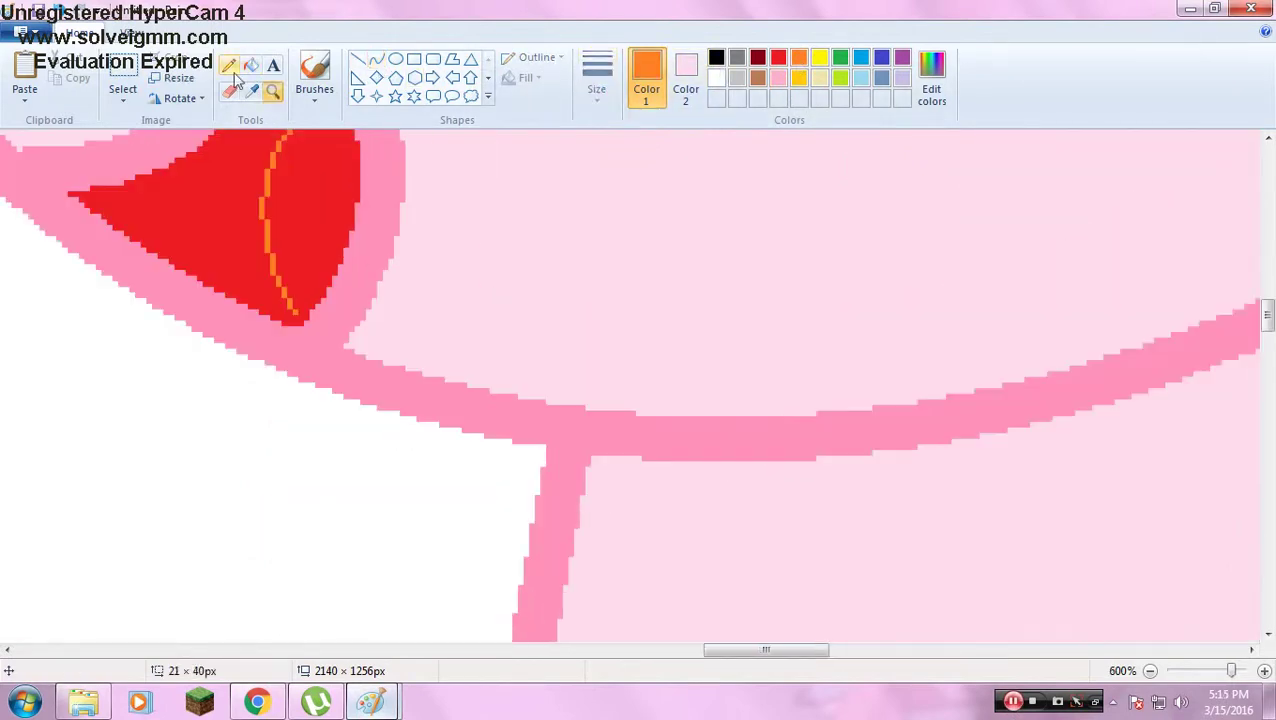
{"action": "scroll", "coordinate": [640, 390], "scroll_direction": "down", "scroll_amount": 5}
{"action": "scroll", "coordinate": [640, 390], "scroll_direction": "up", "scroll_amount": 3}
Try to draw the right pony's eye as a black arch with lashes, closed by a white lower curve.
{"action": "left_click", "coordinate": [376, 58]}
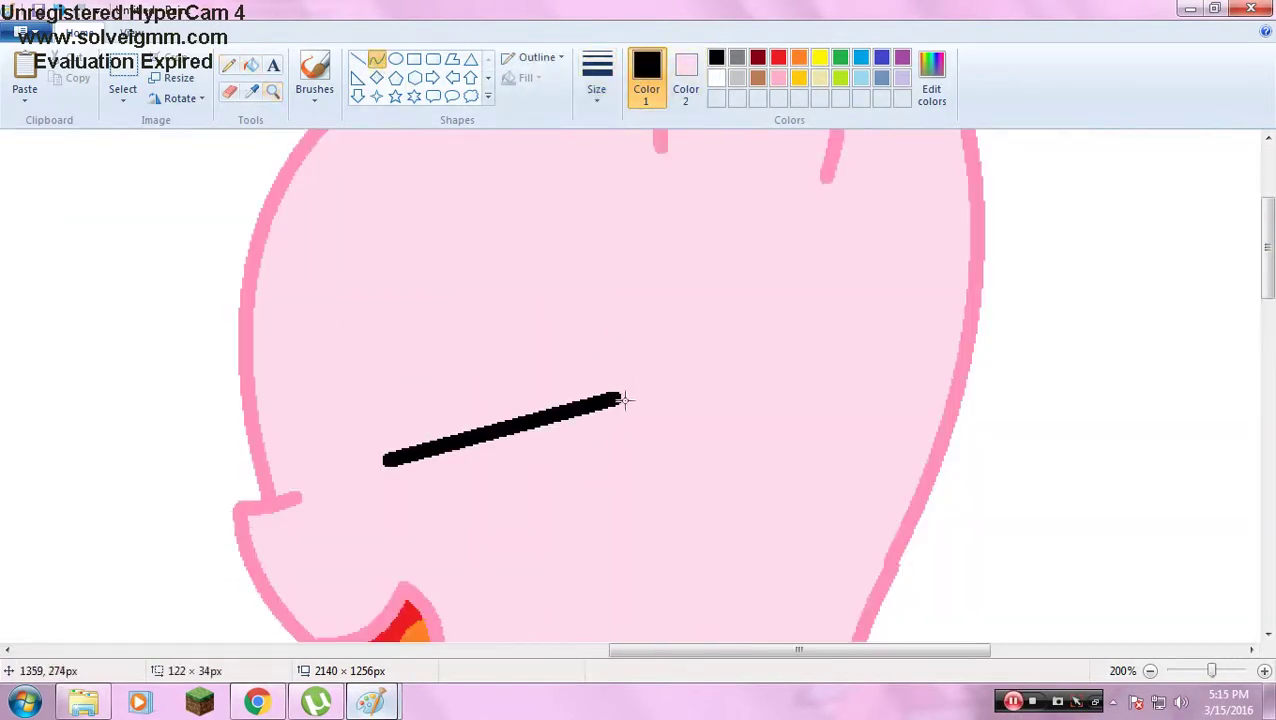
{"action": "left_click_drag", "start_coordinate": [622, 400], "coordinate": [705, 405]}
{"action": "left_click_drag", "start_coordinate": [540, 330], "coordinate": [430, 150]}
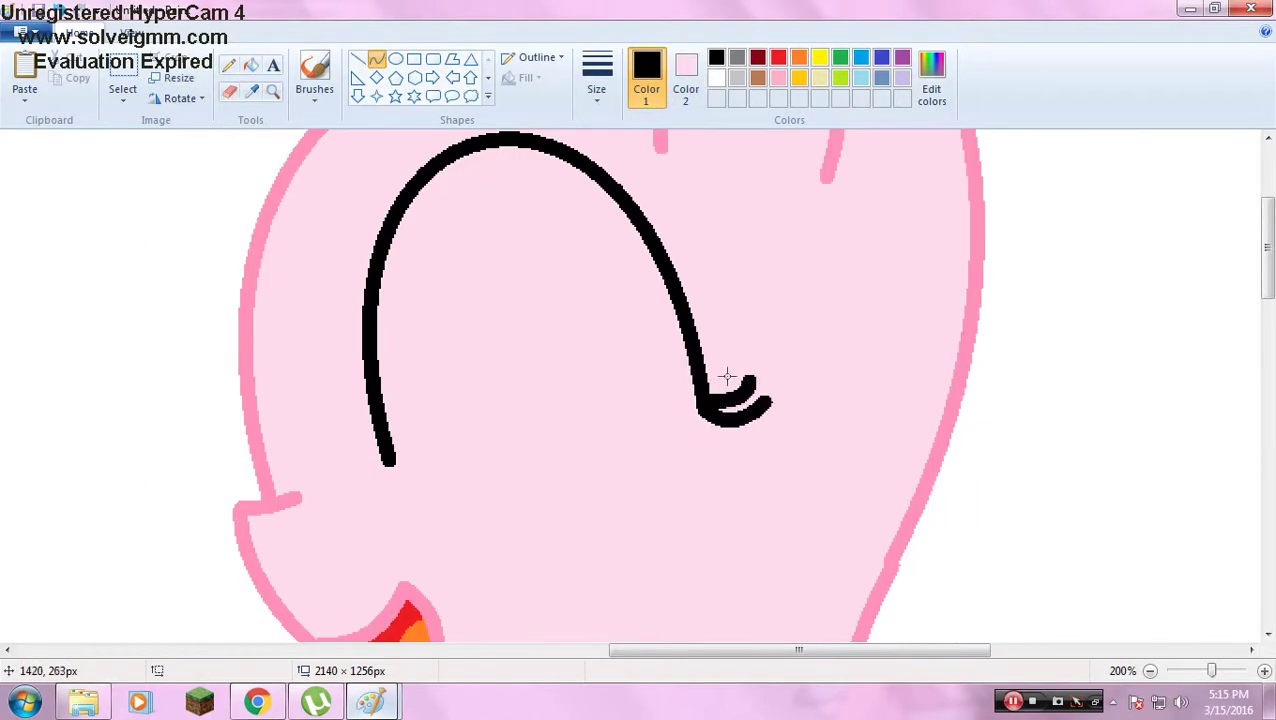
{"action": "left_click", "coordinate": [716, 78]}
{"action": "scroll", "coordinate": [402, 208], "scroll_direction": "up", "scroll_amount": 1}
{"action": "scroll", "coordinate": [402, 208], "scroll_direction": "down", "scroll_amount": 3}
{"action": "left_click_drag", "start_coordinate": [465, 436], "coordinate": [940, 372]}
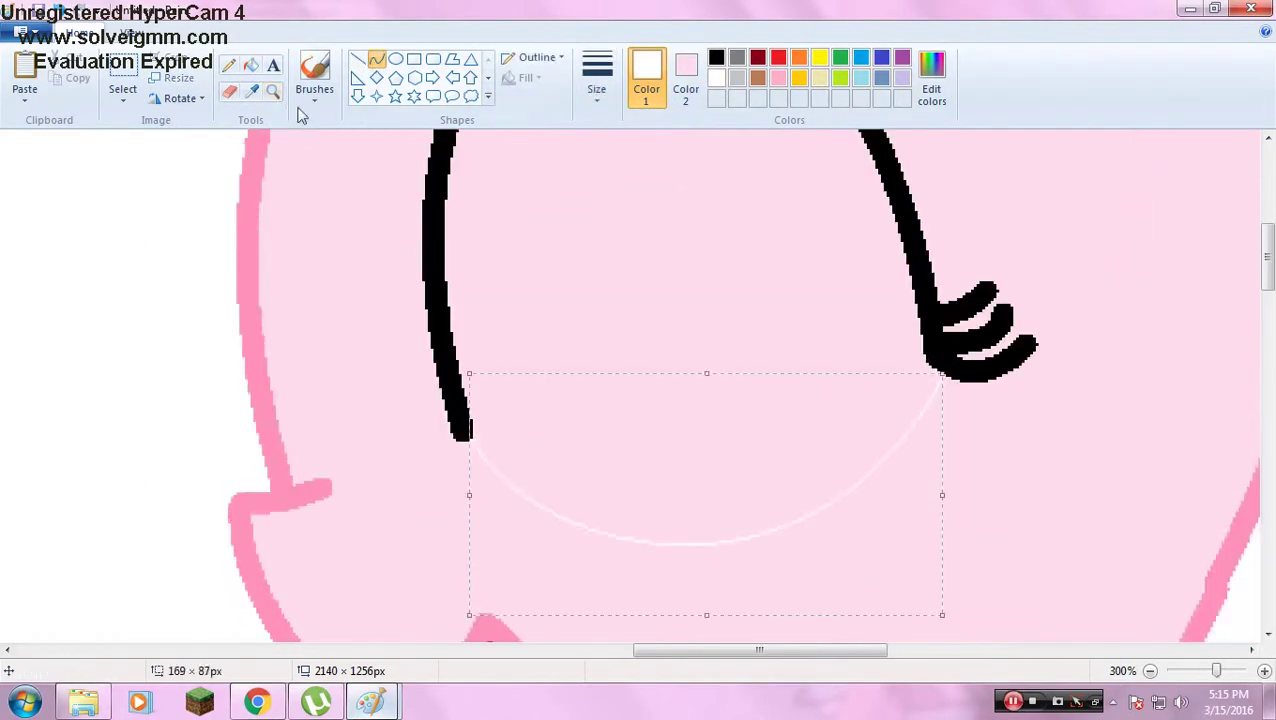
Undo the lashes and lower curve, then redraw the white lower eye edge and fill the eye white.
{"action": "left_click", "coordinate": [272, 91]}
{"action": "right_click", "coordinate": [361, 407]}
{"action": "right_click", "coordinate": [361, 407]}
{"action": "left_click", "coordinate": [520, 366]}
{"action": "key", "text": "ctrl+z"}
{"action": "left_click", "coordinate": [376, 58]}
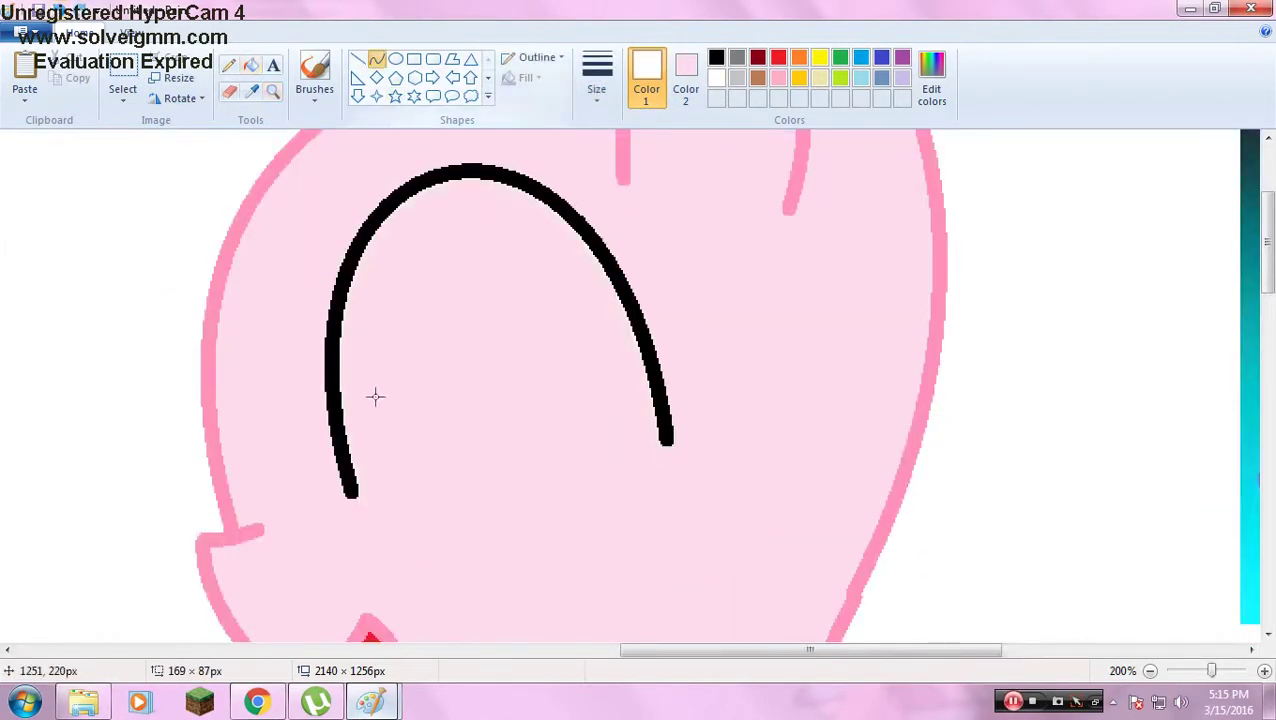
{"action": "left_click", "coordinate": [491, 312]}
Try to outline three pointed black lashes with a thin line along the back of the eye arch.
{"action": "left_click", "coordinate": [376, 58]}
{"action": "scroll", "coordinate": [513, 337], "scroll_direction": "up", "scroll_amount": 2}
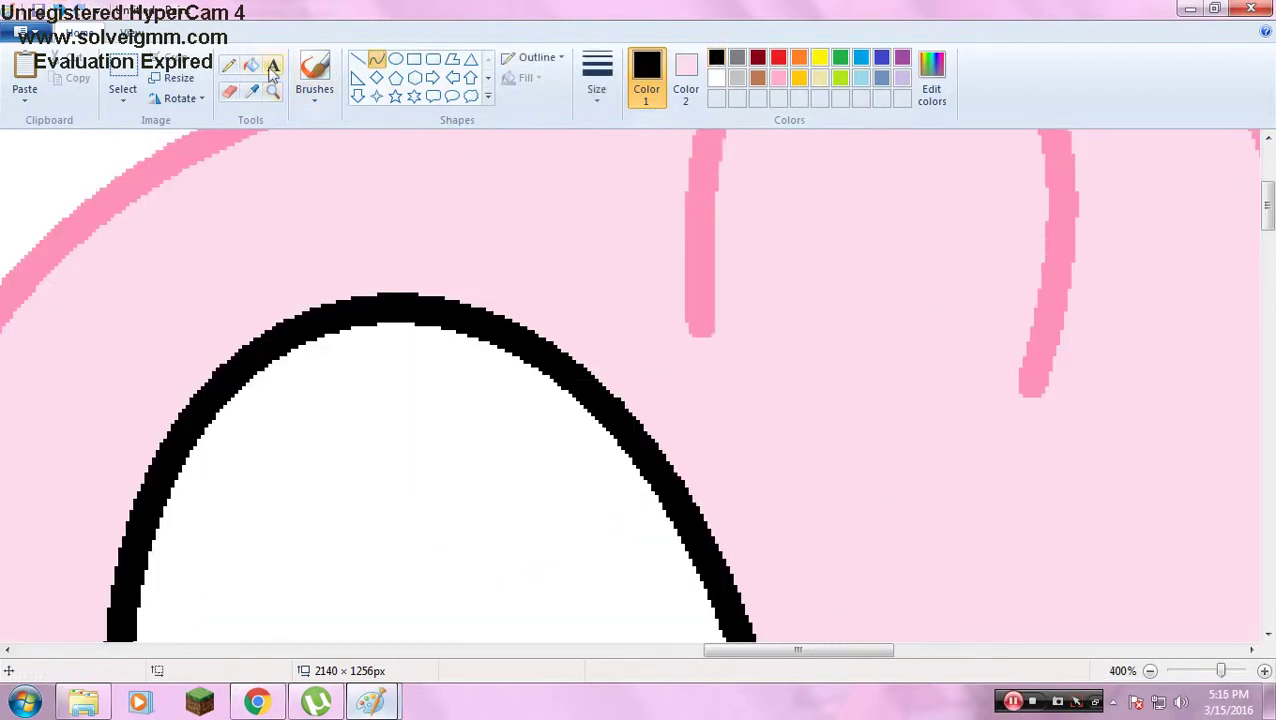
{"action": "left_click", "coordinate": [596, 80]}
{"action": "left_click", "coordinate": [632, 142]}
{"action": "mouse_move", "coordinate": [572, 350]}
{"action": "left_mouse_down"}
{"action": "mouse_move", "coordinate": [628, 400]}
{"action": "mouse_move", "coordinate": [637, 316]}
{"action": "left_mouse_up"}
{"action": "scroll", "coordinate": [645, 292], "scroll_direction": "down", "scroll_amount": 2}
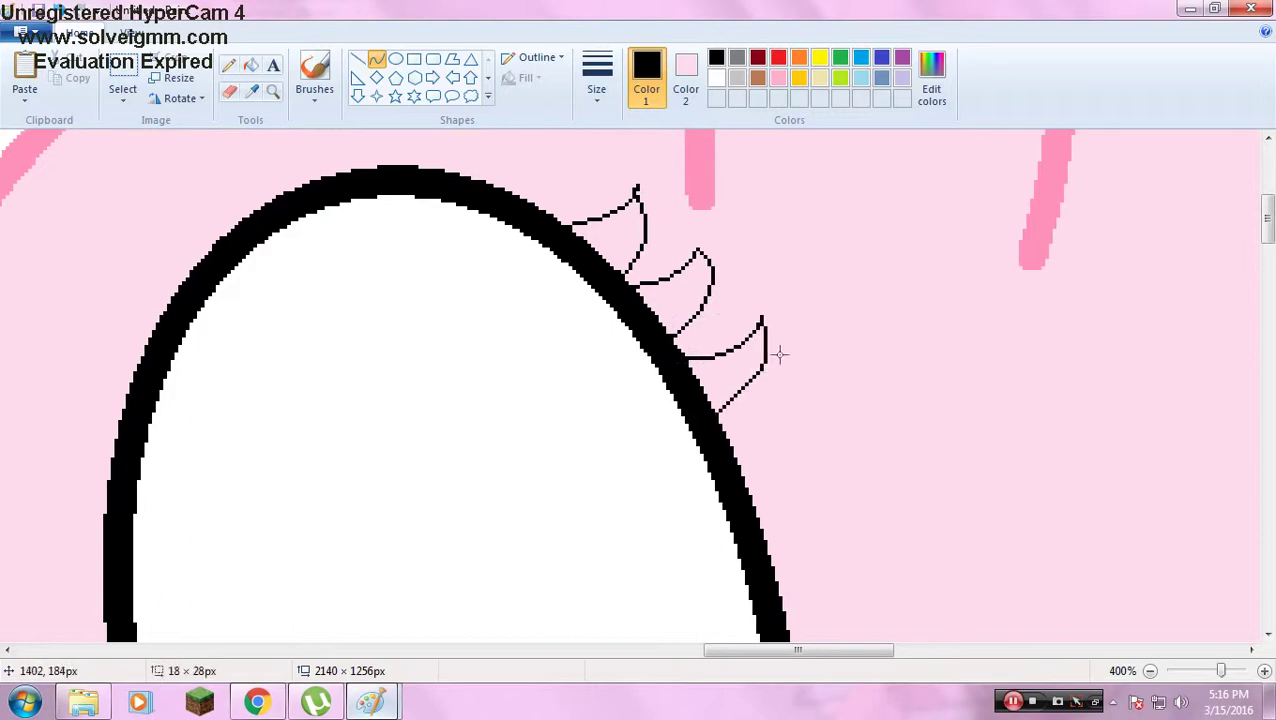
Undo the thin lashes and the whole eye drawing on the right pony.
{"action": "left_click", "coordinate": [272, 90]}
{"action": "right_click", "coordinate": [581, 334]}
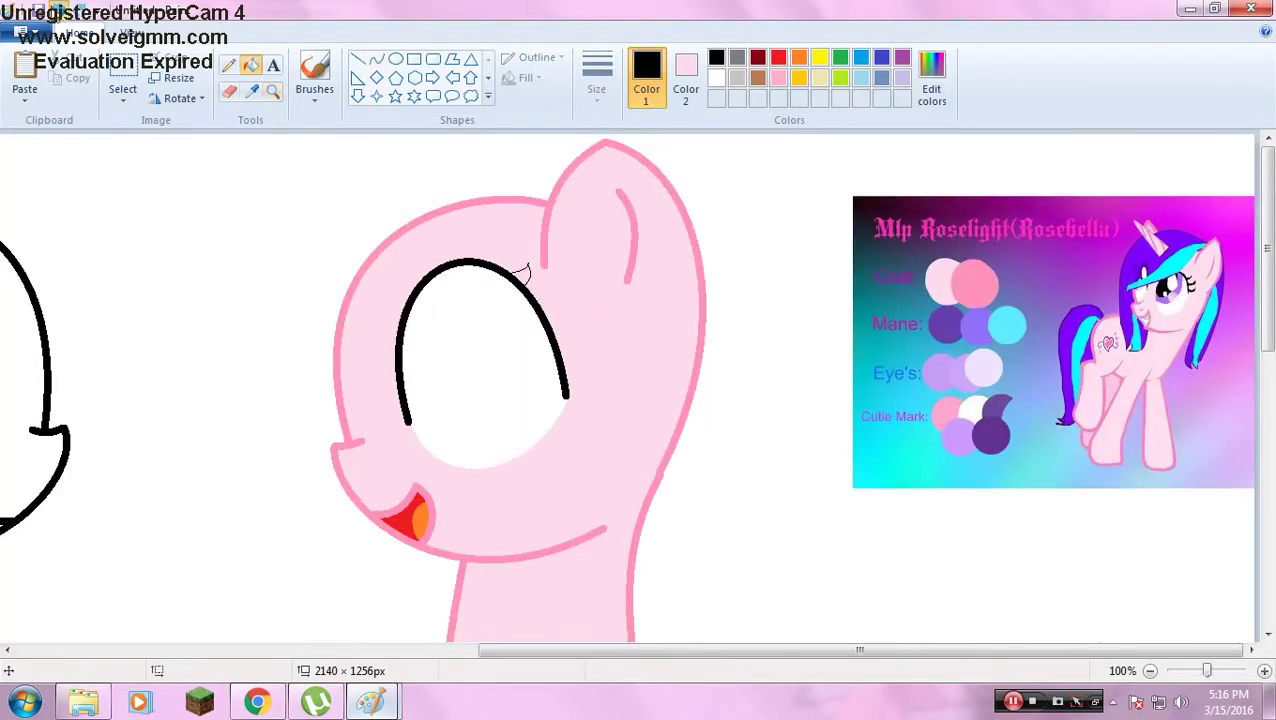
{"action": "left_click", "coordinate": [601, 399]}
{"action": "scroll", "coordinate": [601, 399], "scroll_direction": "up", "scroll_amount": 2}
{"action": "key", "text": "ctrl+z"}
Draw a thick black upper eyelid arch on the right pony's face with three curved lashes at its back end.
{"action": "left_click", "coordinate": [596, 80]}
{"action": "left_click", "coordinate": [618, 256]}
{"action": "left_click_drag", "start_coordinate": [380, 630], "coordinate": [688, 428]}
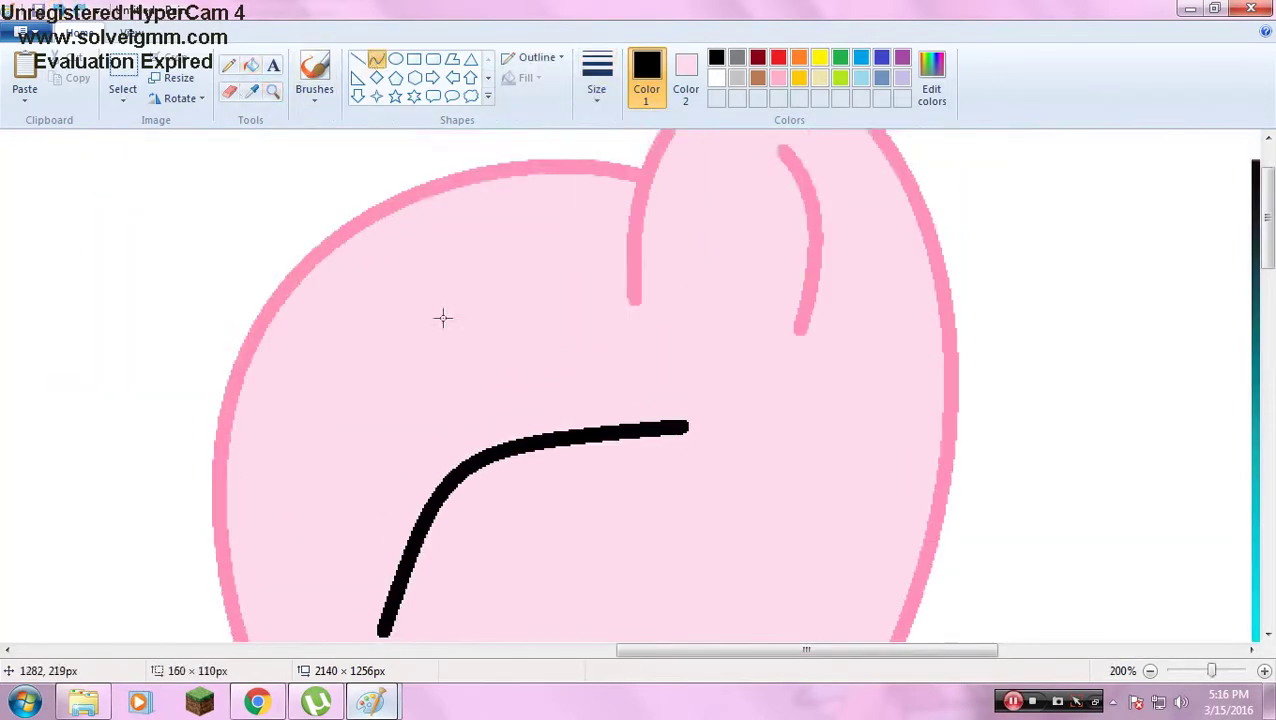
{"action": "left_click_drag", "start_coordinate": [443, 318], "coordinate": [708, 258]}
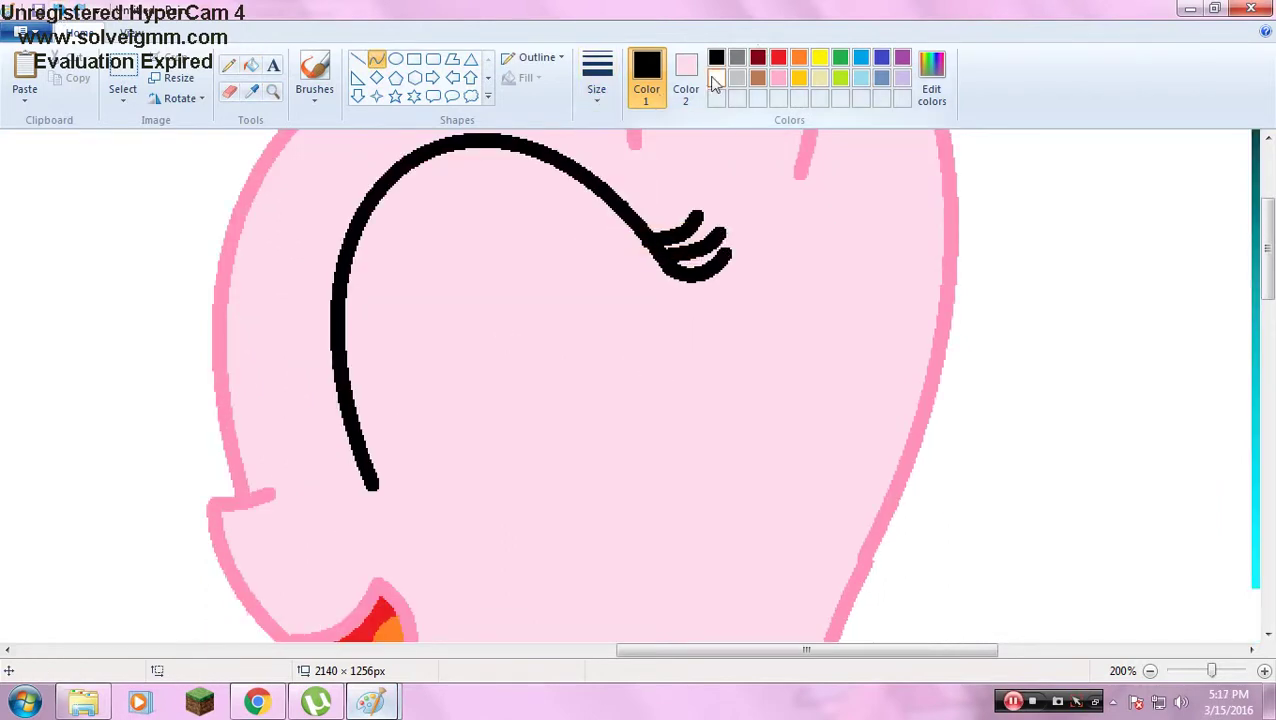
Fill the eye white, then draw a black pupil curve along its front side and fill the pupil black.
{"action": "left_click", "coordinate": [250, 66]}
{"action": "left_click", "coordinate": [540, 420]}
{"action": "mouse_move", "coordinate": [645, 650]}
{"action": "left_mouse_down"}
{"action": "mouse_move", "coordinate": [820, 632]}
{"action": "mouse_move", "coordinate": [760, 650]}
{"action": "left_mouse_up"}
{"action": "left_click", "coordinate": [716, 57]}
{"action": "left_click_drag", "start_coordinate": [471, 178], "coordinate": [470, 235]}
{"action": "left_click", "coordinate": [250, 66]}
{"action": "left_click", "coordinate": [460, 330]}
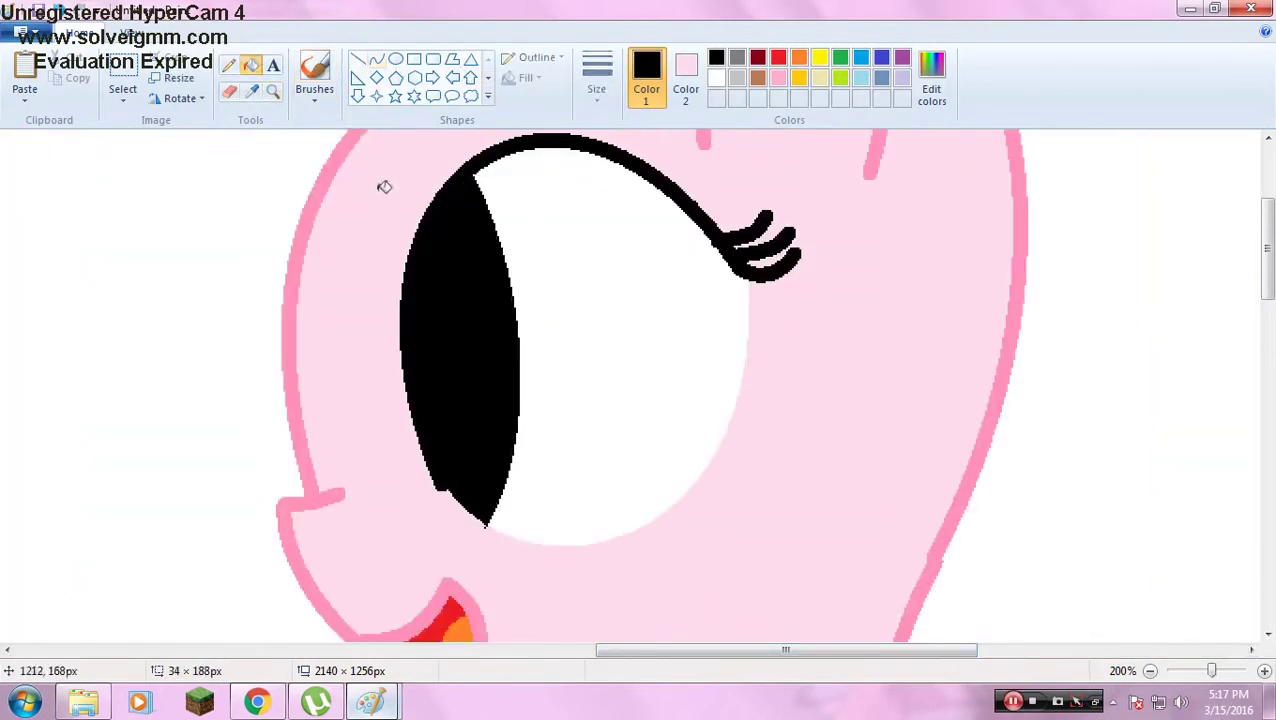
{"action": "scroll", "coordinate": [515, 531], "scroll_direction": "down", "scroll_amount": 2}
{"action": "key", "text": "alt+Tab"}
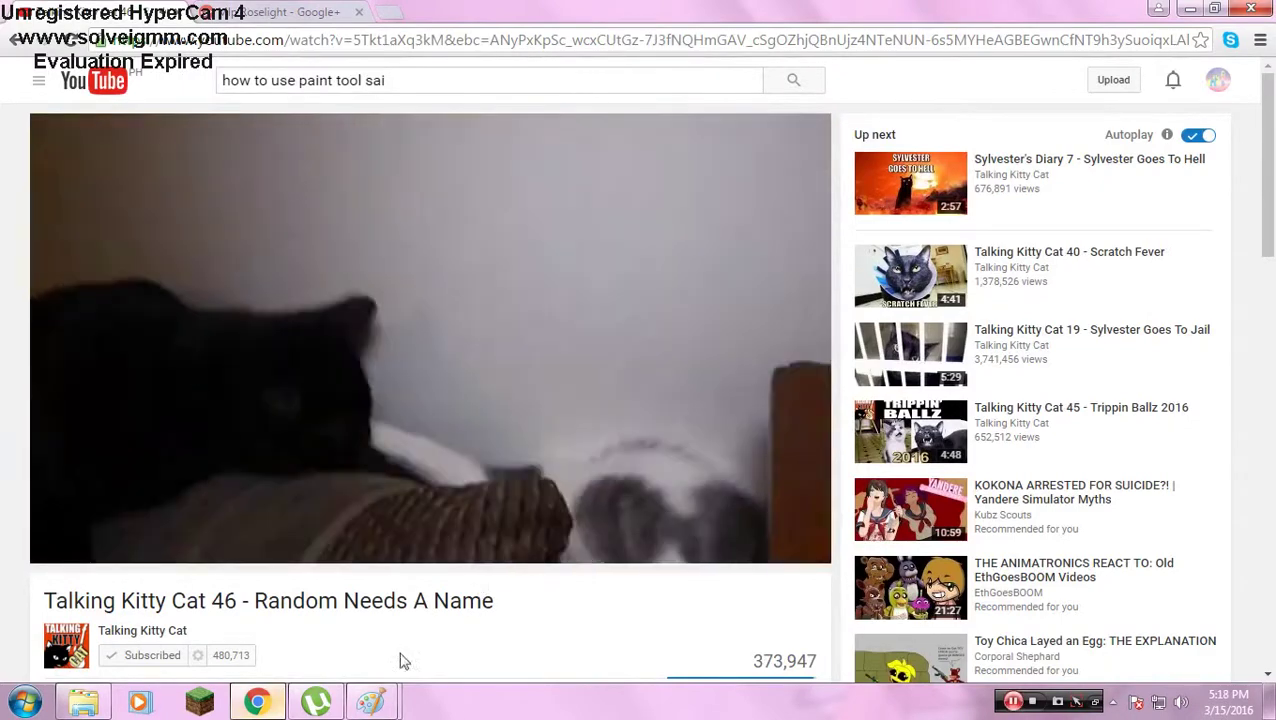
{"action": "key", "text": "alt+Tab"}
Sample the purples from the reference's eye swatches, draw the iris curve behind the pupil and fill it purple.
{"action": "left_click_drag", "start_coordinate": [645, 655], "coordinate": [910, 652]}
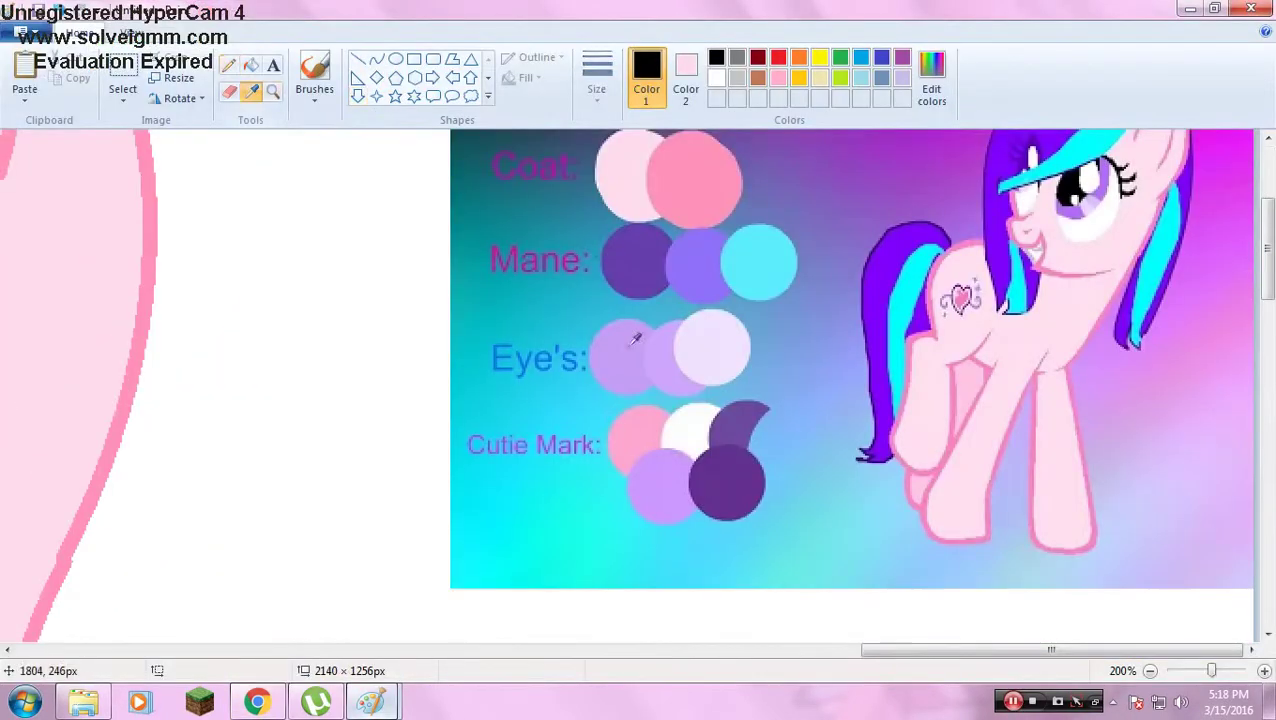
{"action": "left_click", "coordinate": [680, 381]}
{"action": "scroll", "coordinate": [600, 300], "scroll_direction": "left", "scroll_amount": 10}
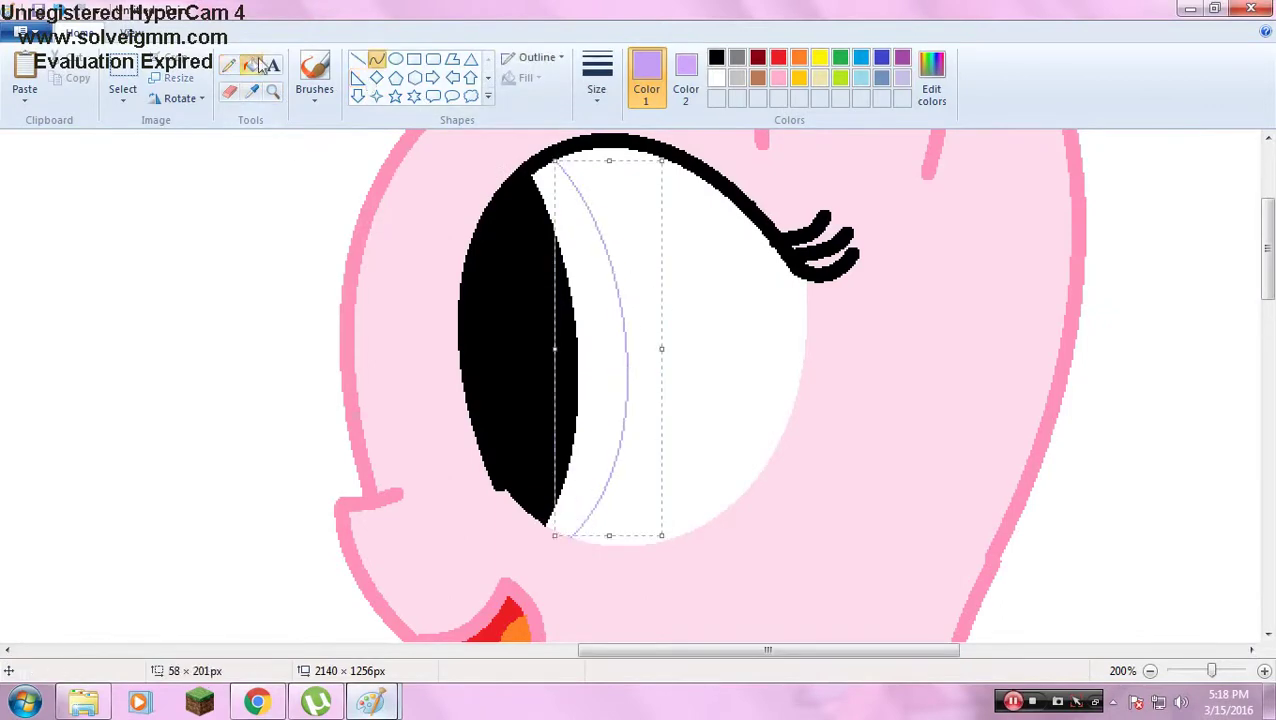
{"action": "left_click", "coordinate": [250, 65]}
{"action": "left_click", "coordinate": [595, 350]}
Divide the iris with diagonal lines and fill the bands with the lighter lavender shades sampled from the eye swatches.
{"action": "left_click", "coordinate": [273, 91]}
{"action": "left_click", "coordinate": [672, 315]}
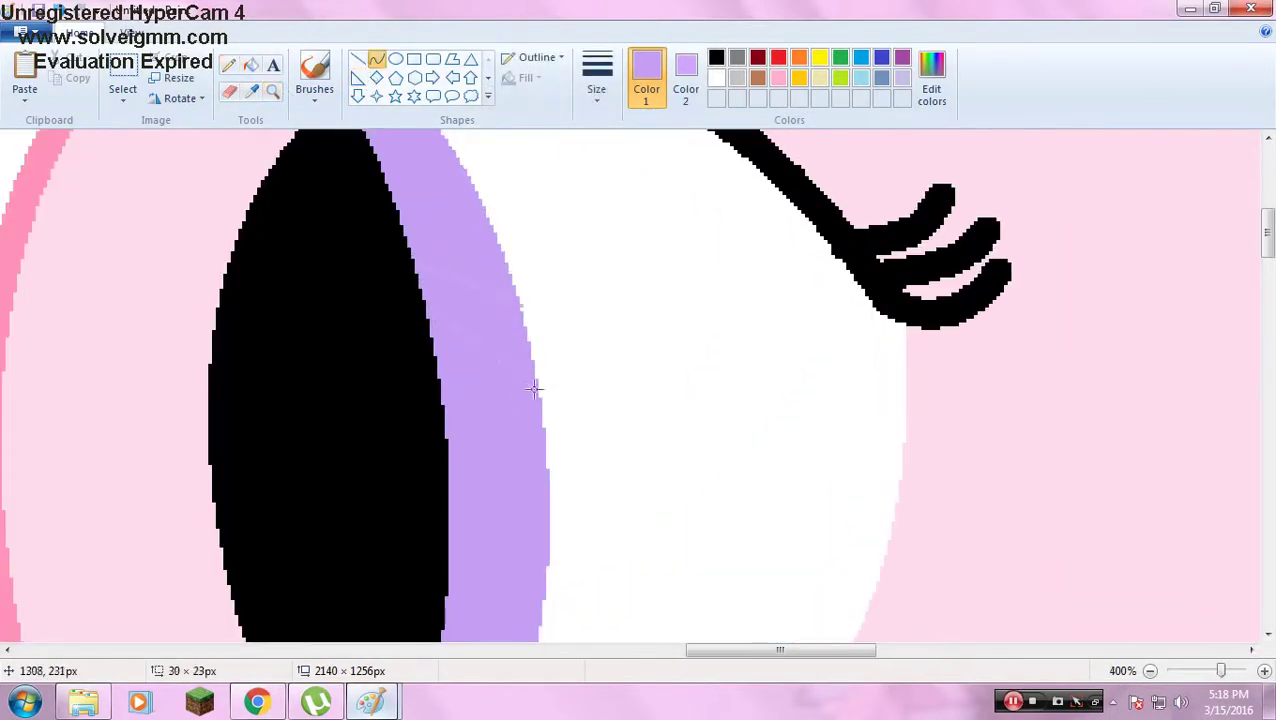
{"action": "scroll", "coordinate": [163, 348], "scroll_direction": "right", "scroll_amount": 5}
{"action": "scroll", "coordinate": [163, 348], "scroll_direction": "left", "scroll_amount": 3}
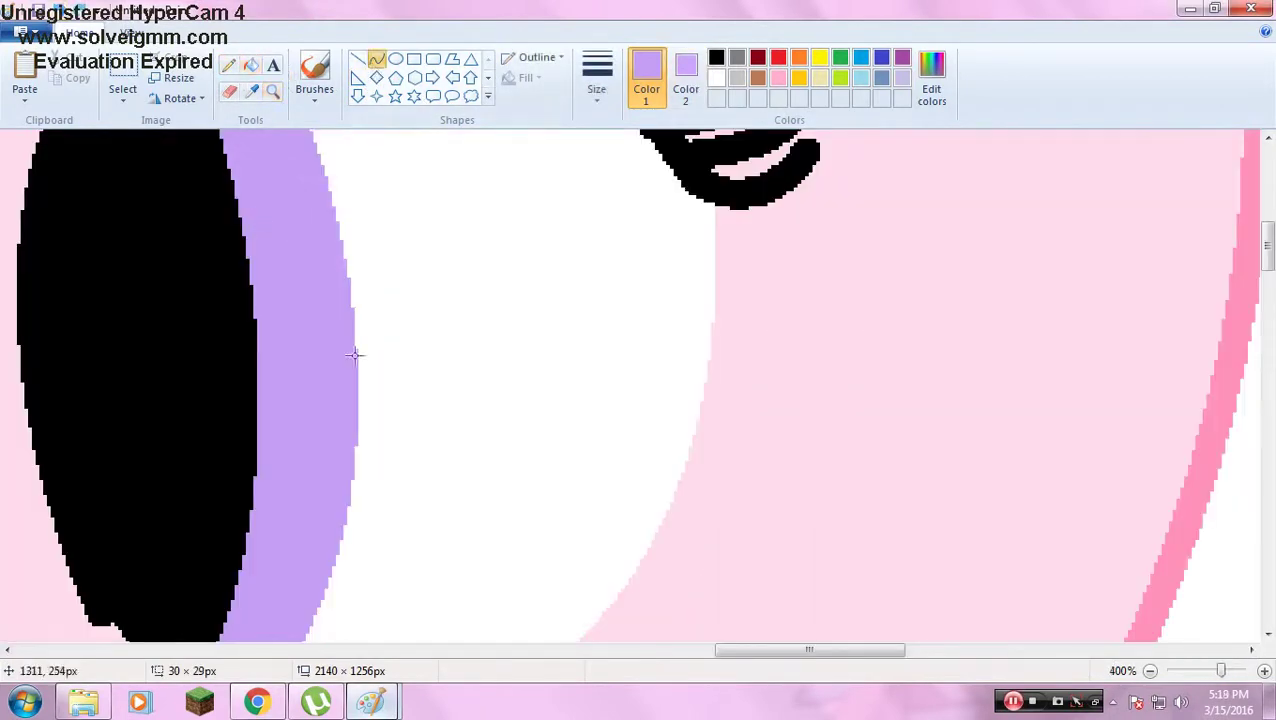
{"action": "left_click", "coordinate": [251, 91]}
{"action": "scroll", "coordinate": [1031, 590], "scroll_direction": "down", "scroll_amount": 3, "text": "ctrl"}
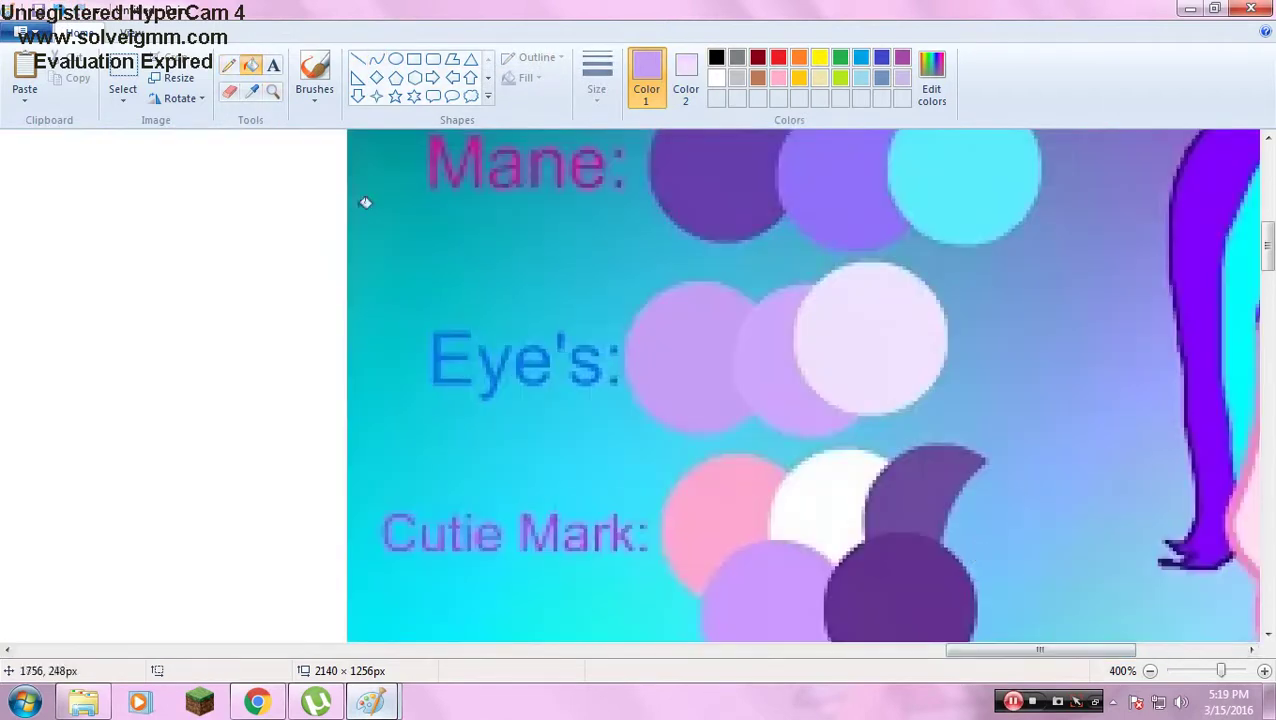
{"action": "left_click", "coordinate": [854, 341]}
{"action": "scroll", "coordinate": [427, 150], "scroll_direction": "up", "scroll_amount": 3, "text": "ctrl"}
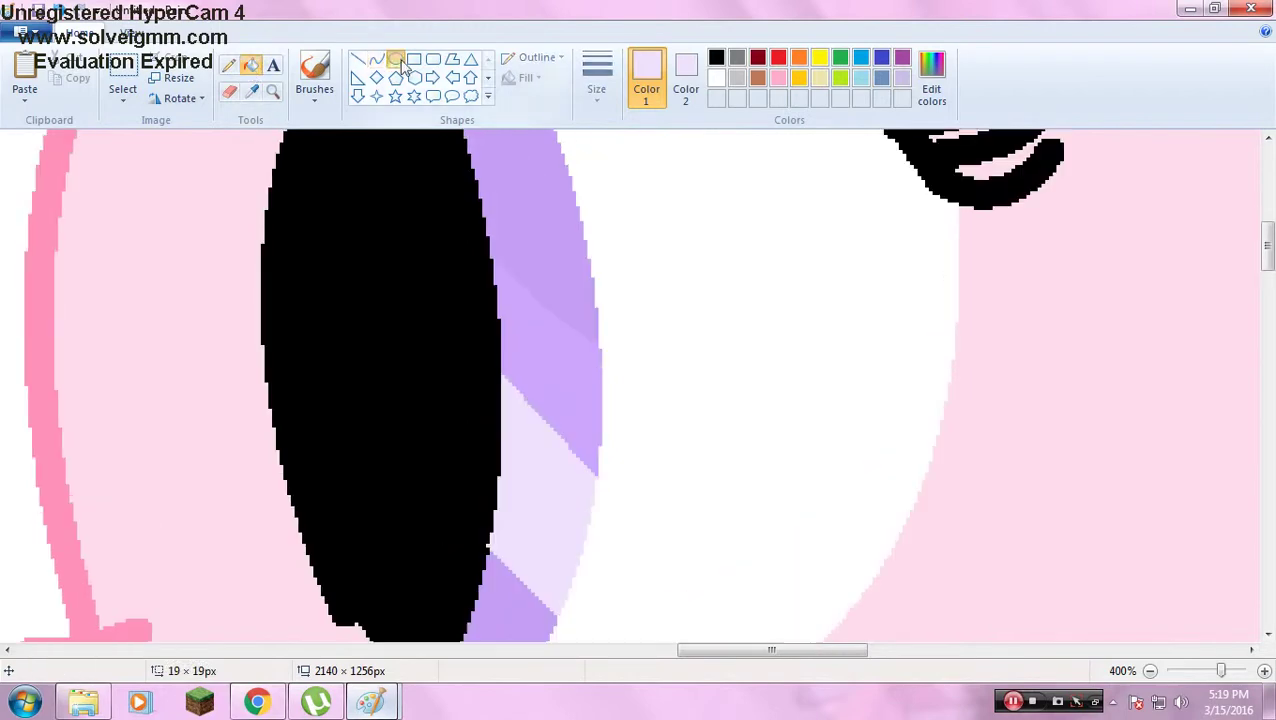
Add two white oval highlights to the eye, a large one near the top and a small one about 20 by 24 px below.
{"action": "left_click", "coordinate": [686, 90]}
{"action": "scroll", "coordinate": [515, 222], "scroll_direction": "up", "scroll_amount": 2}
{"action": "left_click_drag", "start_coordinate": [552, 185], "coordinate": [381, 455]}
Sample the reference's dark purple mane swatch as Color 1 and the medium violet one as Color 2.
{"action": "left_click", "coordinate": [272, 91]}
{"action": "scroll", "coordinate": [359, 214], "scroll_direction": "down", "scroll_amount": 3, "text": "ctrl"}
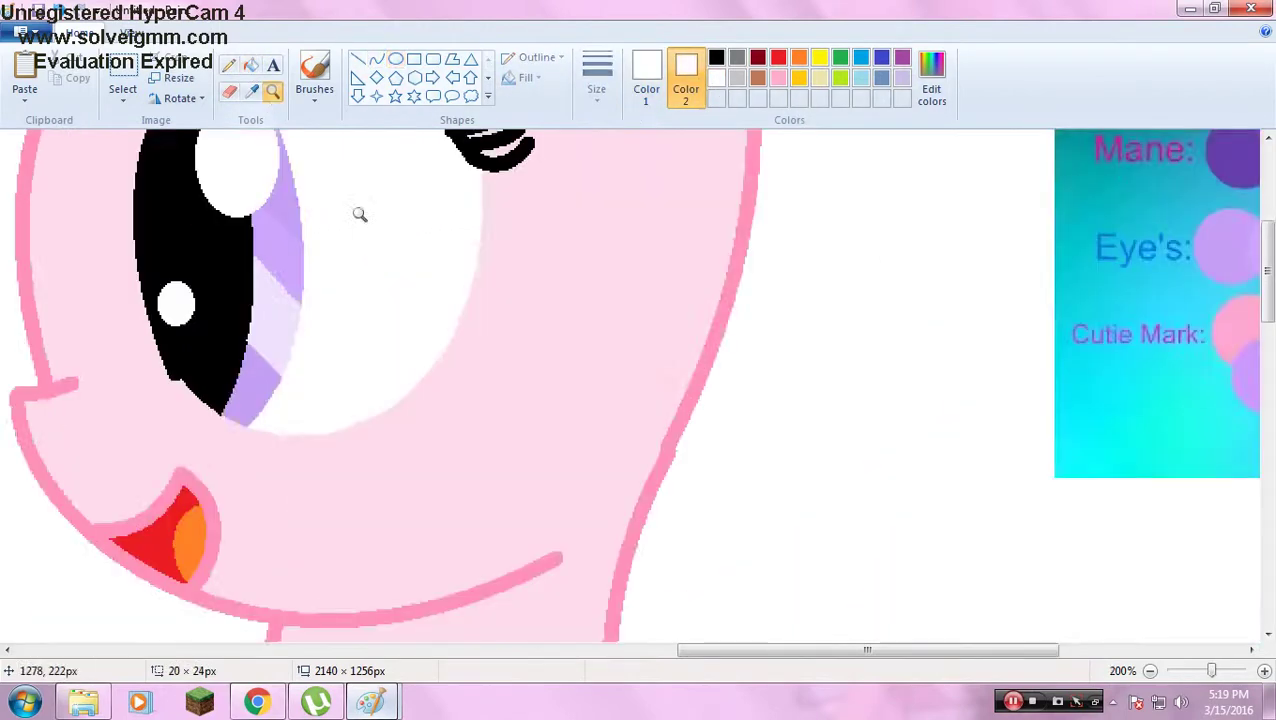
{"action": "left_click", "coordinate": [835, 373]}
{"action": "left_click", "coordinate": [642, 335]}
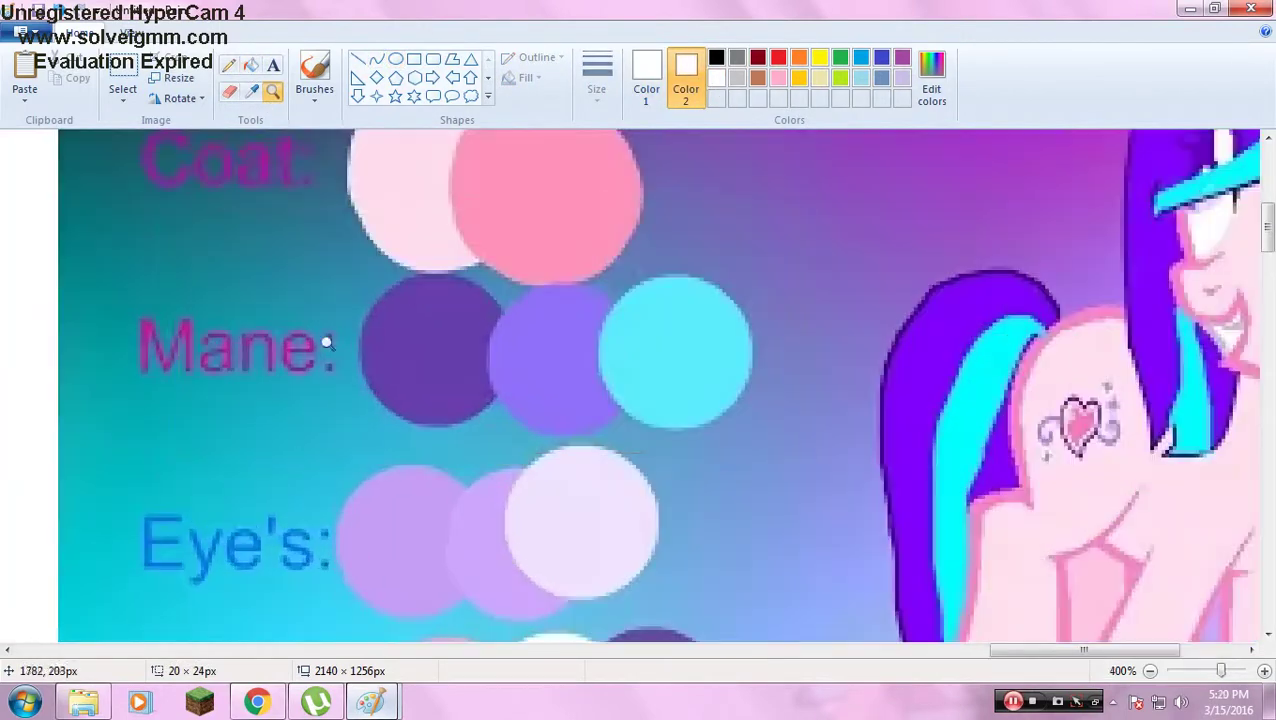
{"action": "scroll", "coordinate": [678, 379], "scroll_direction": "right", "scroll_amount": 5}
{"action": "scroll", "coordinate": [419, 336], "scroll_direction": "left", "scroll_amount": 3}
{"action": "scroll", "coordinate": [419, 336], "scroll_direction": "down", "scroll_amount": 2}
{"action": "scroll", "coordinate": [419, 300], "scroll_direction": "up", "scroll_amount": 1, "text": "ctrl"}
{"action": "left_click", "coordinate": [251, 91]}
{"action": "left_click", "coordinate": [428, 140]}
{"action": "right_click", "coordinate": [432, 133]}
Draw the mane's front outer edge over the right pony's head and the fringe line across its eye in dark purple.
{"action": "scroll", "coordinate": [295, 352], "scroll_direction": "down", "scroll_amount": 4, "text": "ctrl"}
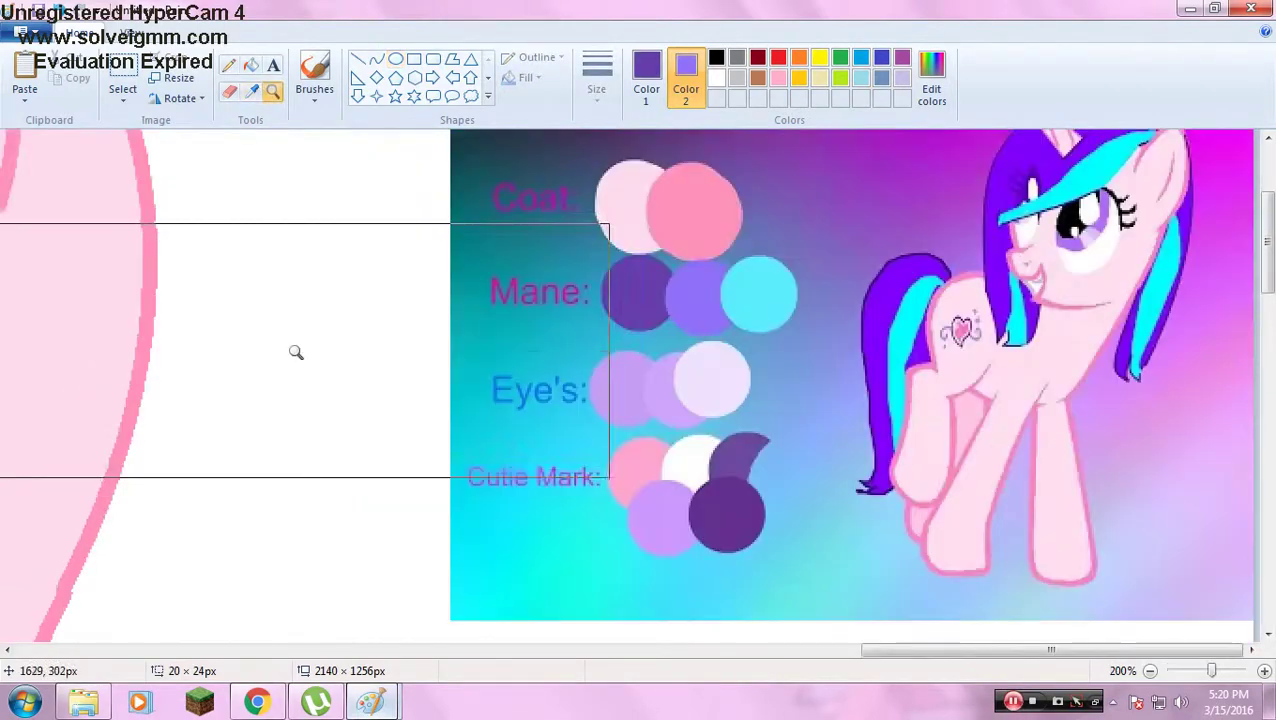
{"action": "scroll", "coordinate": [622, 266], "scroll_direction": "down", "scroll_amount": 1, "text": "ctrl"}
{"action": "left_click", "coordinate": [622, 266]}
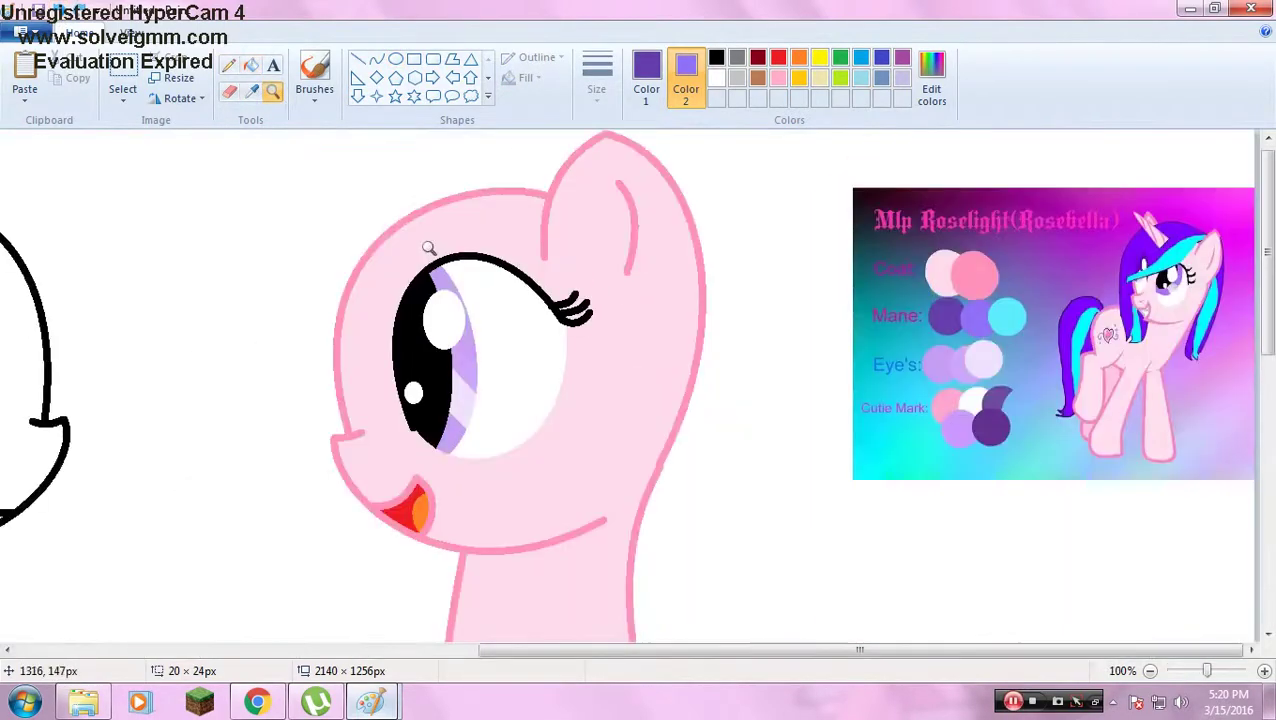
{"action": "left_click", "coordinate": [376, 58]}
{"action": "left_click", "coordinate": [597, 75]}
{"action": "left_click", "coordinate": [607, 185]}
{"action": "mouse_move", "coordinate": [548, 190]}
{"action": "left_mouse_down"}
{"action": "mouse_move", "coordinate": [314, 430]}
{"action": "mouse_move", "coordinate": [313, 498]}
{"action": "mouse_move", "coordinate": [250, 277]}
{"action": "left_mouse_up"}
{"action": "scroll", "coordinate": [250, 277], "scroll_direction": "down", "scroll_amount": 2}
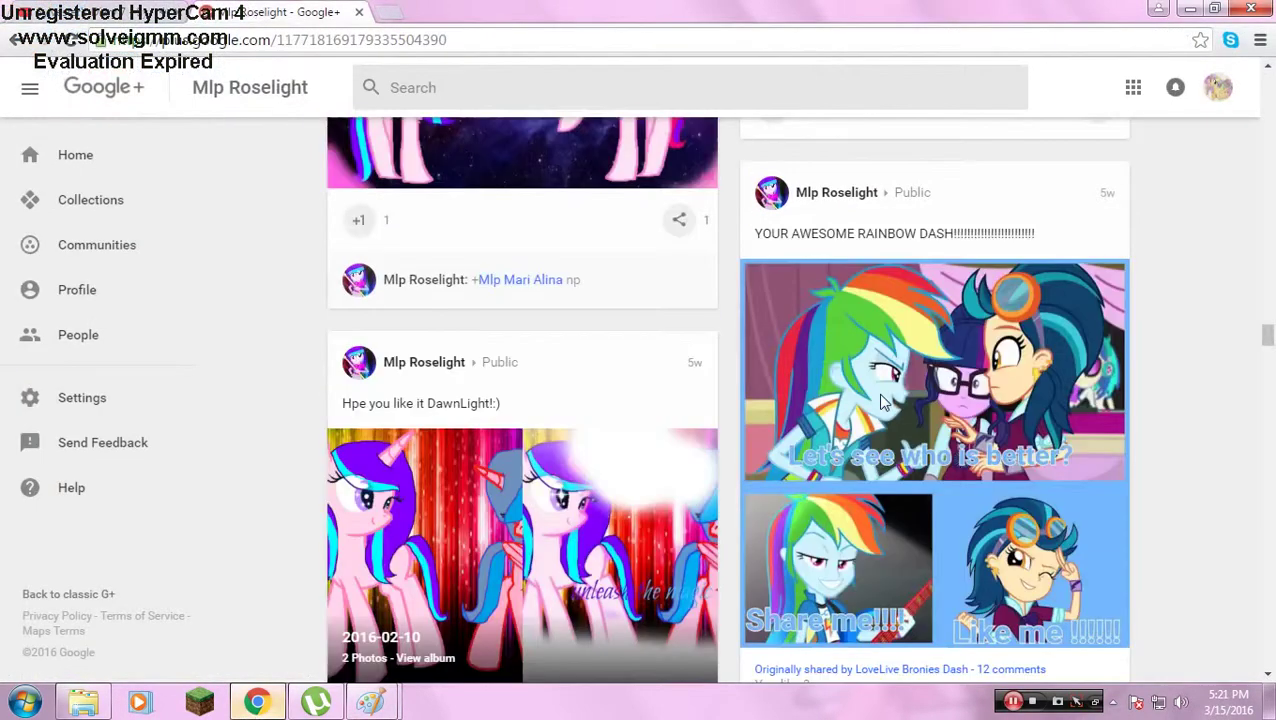
{"action": "scroll", "coordinate": [797, 427], "scroll_direction": "down", "scroll_amount": 5}
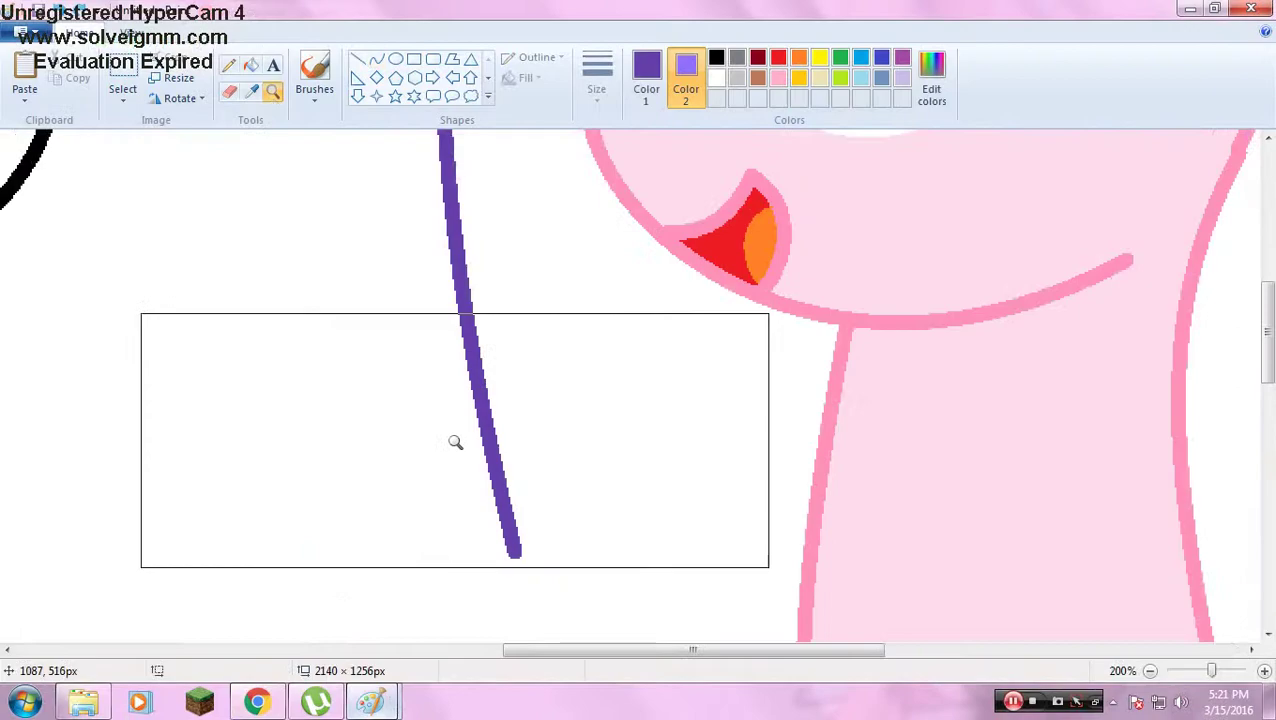
Draw the front mane lock's two curled tips and its inner edge curving up to the neck in dark purple.
{"action": "left_click", "coordinate": [456, 441]}
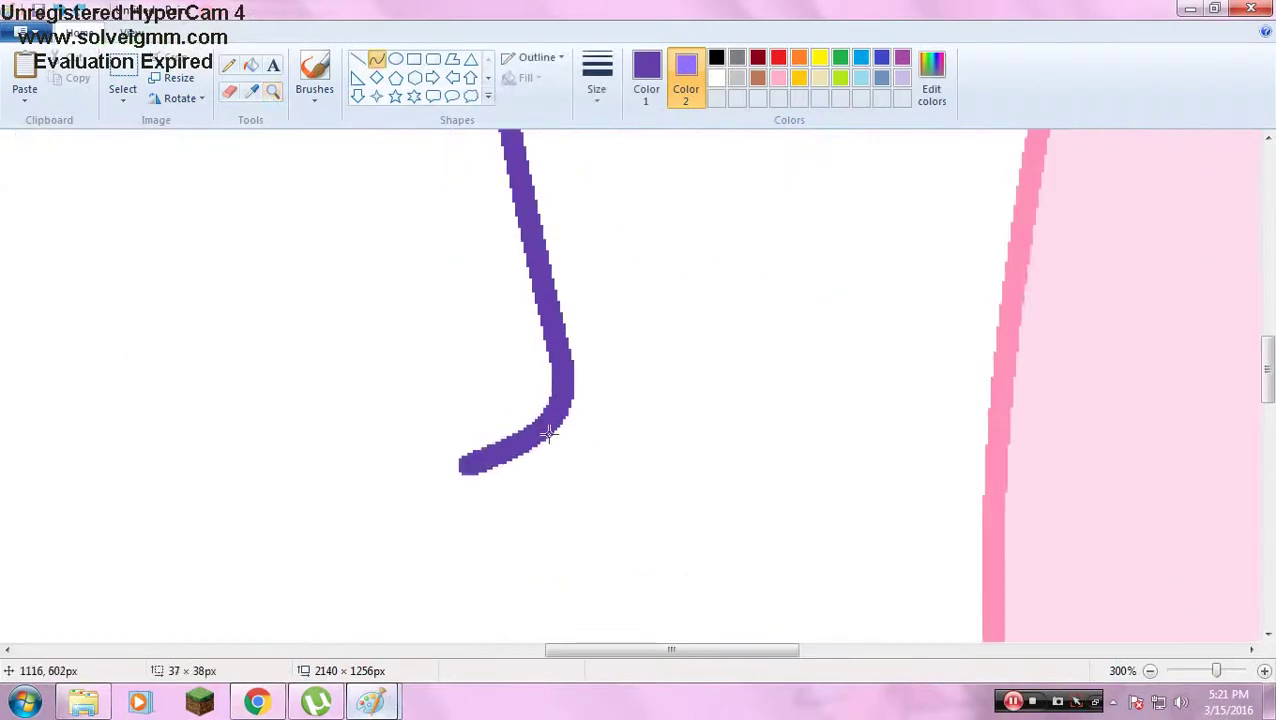
{"action": "left_click_drag", "start_coordinate": [794, 369], "coordinate": [669, 425]}
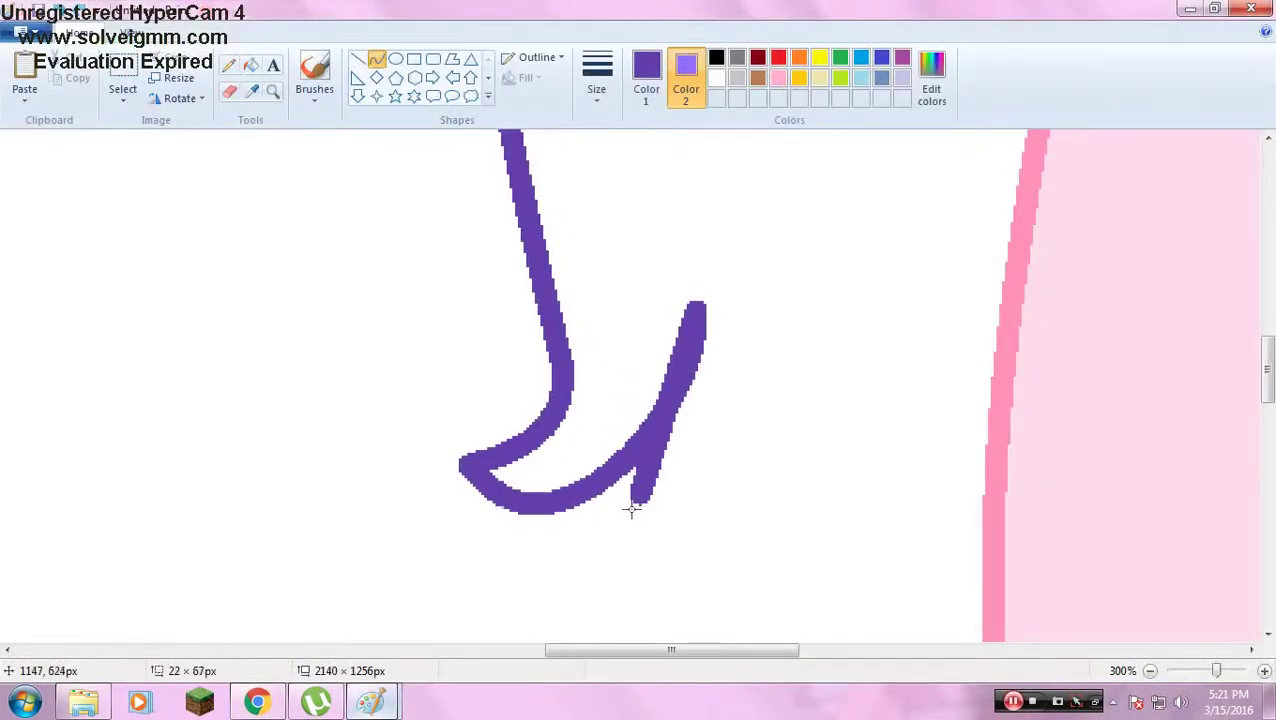
{"action": "left_click_drag", "start_coordinate": [995, 318], "coordinate": [920, 550]}
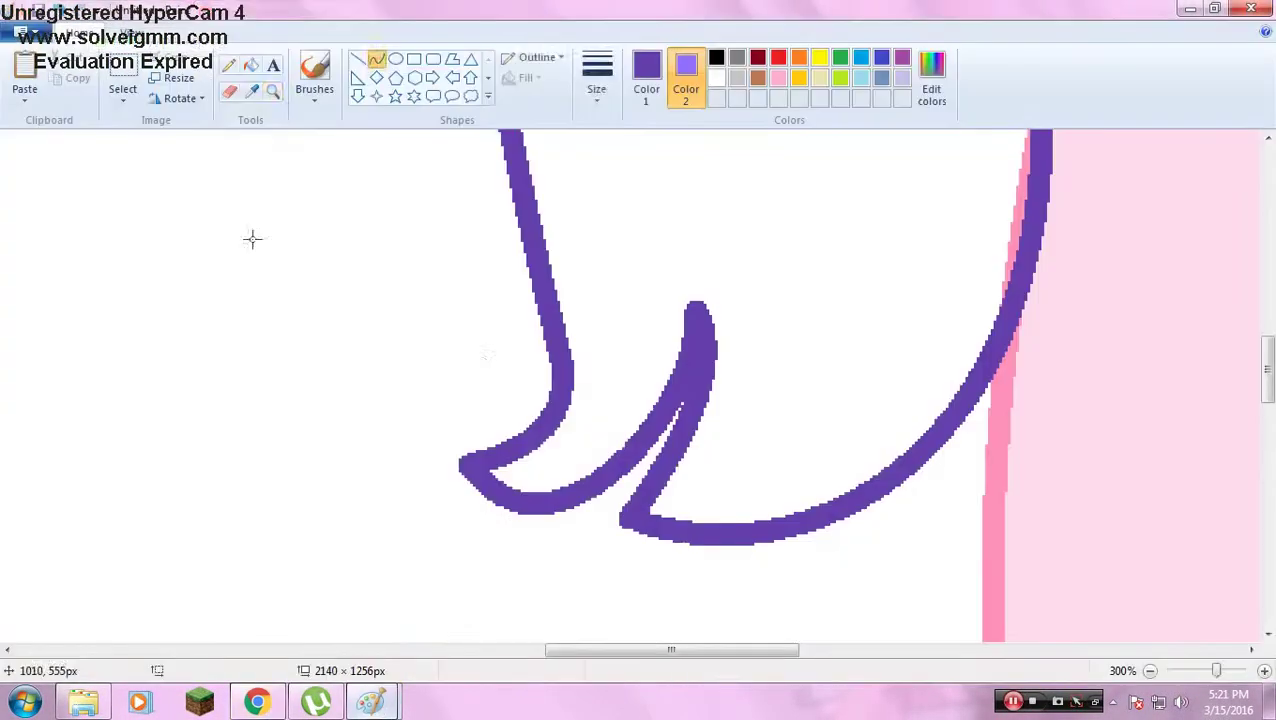
{"action": "left_click", "coordinate": [272, 90]}
{"action": "right_click", "coordinate": [538, 378]}
{"action": "left_click", "coordinate": [538, 378]}
{"action": "left_click", "coordinate": [273, 66]}
{"action": "left_click_drag", "start_coordinate": [352, 340], "coordinate": [1145, 526]}
{"action": "type", "text": "a"}
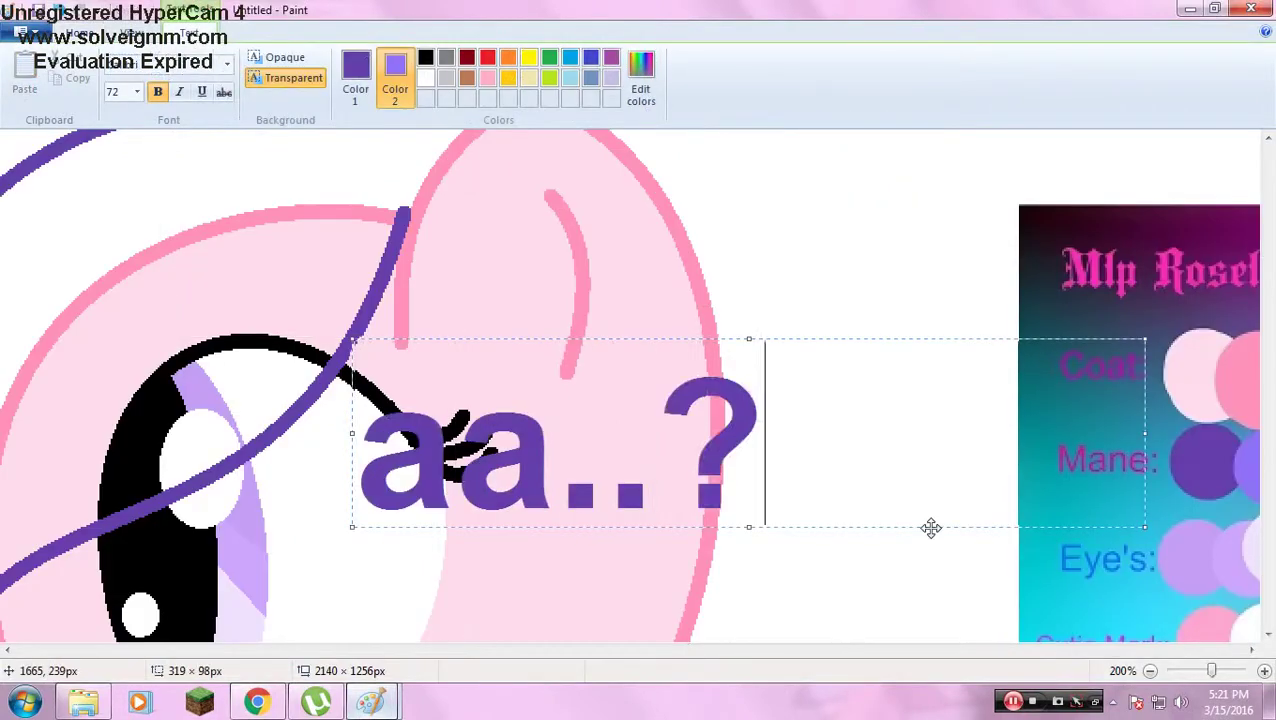
{"action": "key", "text": "Escape"}
Draw the back mane lock in dark purple, with its outer edge from behind the ear, curled tips and inner edge.
{"action": "left_click", "coordinate": [272, 90]}
{"action": "right_click", "coordinate": [764, 297]}
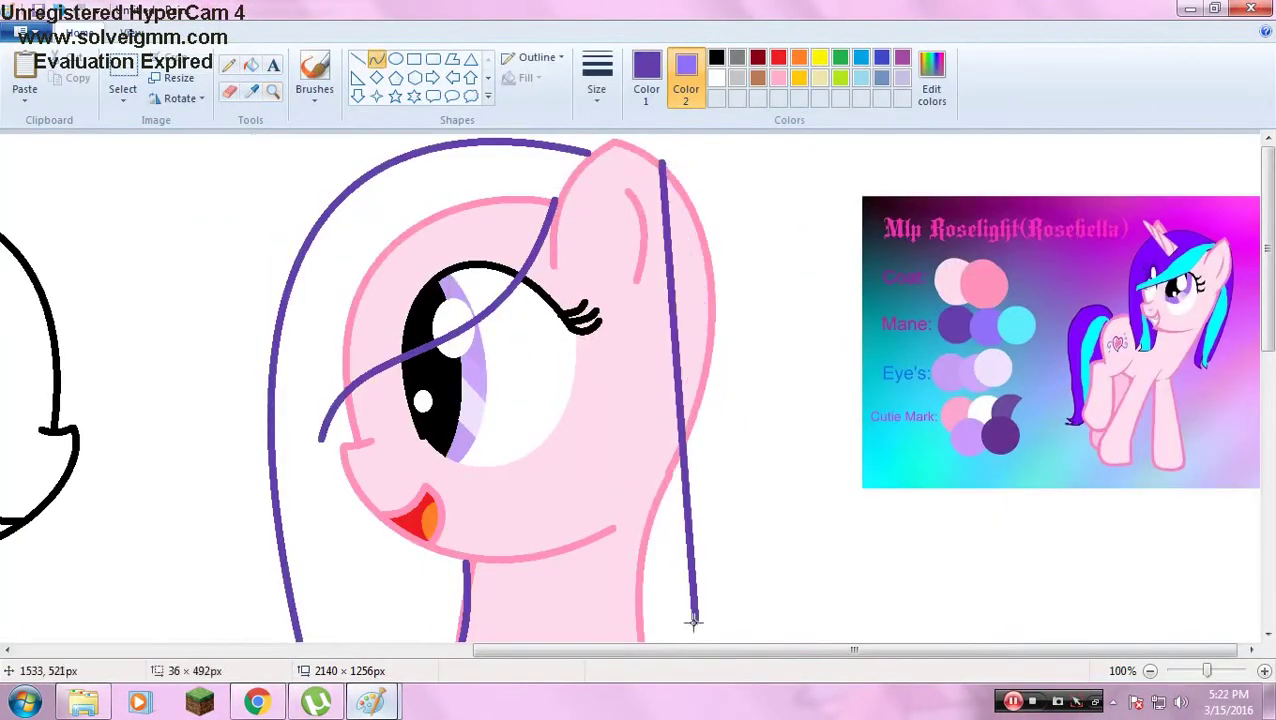
{"action": "scroll", "coordinate": [830, 398], "scroll_direction": "down", "scroll_amount": 3}
{"action": "left_click_drag", "start_coordinate": [688, 498], "coordinate": [718, 522]}
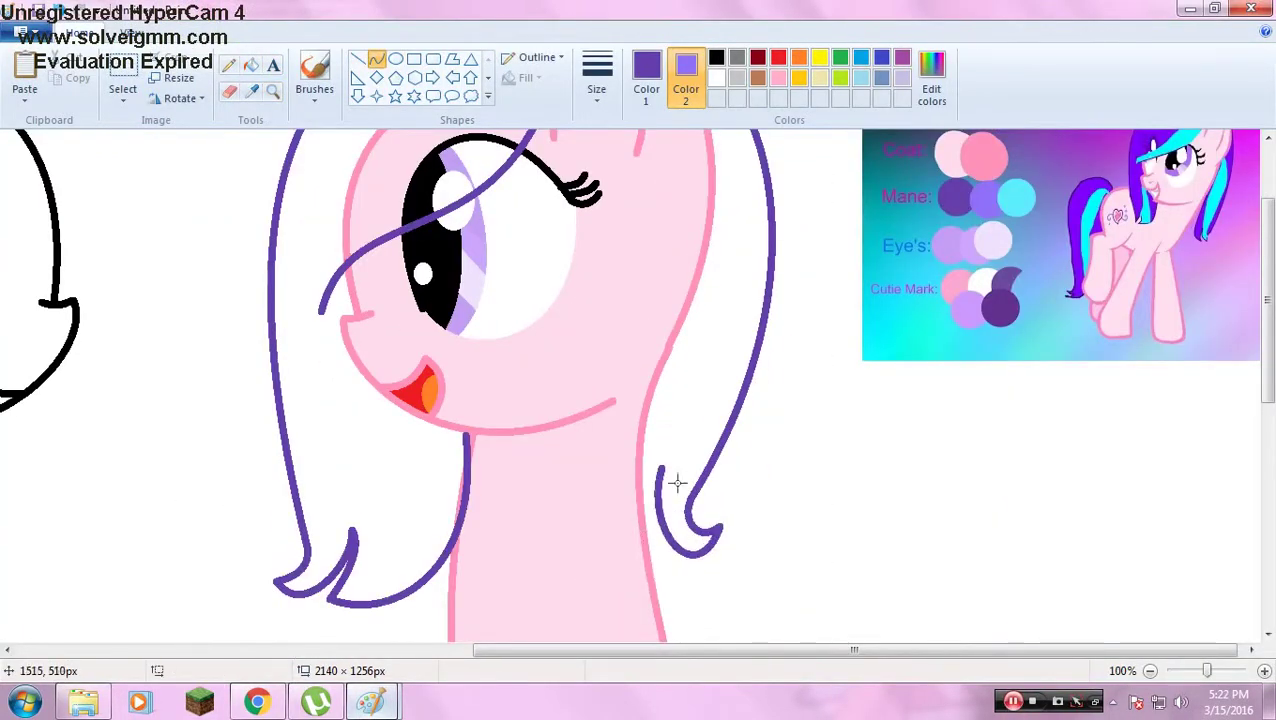
{"action": "left_click_drag", "start_coordinate": [709, 199], "coordinate": [560, 205]}
{"action": "scroll", "coordinate": [515, 330], "scroll_direction": "up", "scroll_amount": 3}
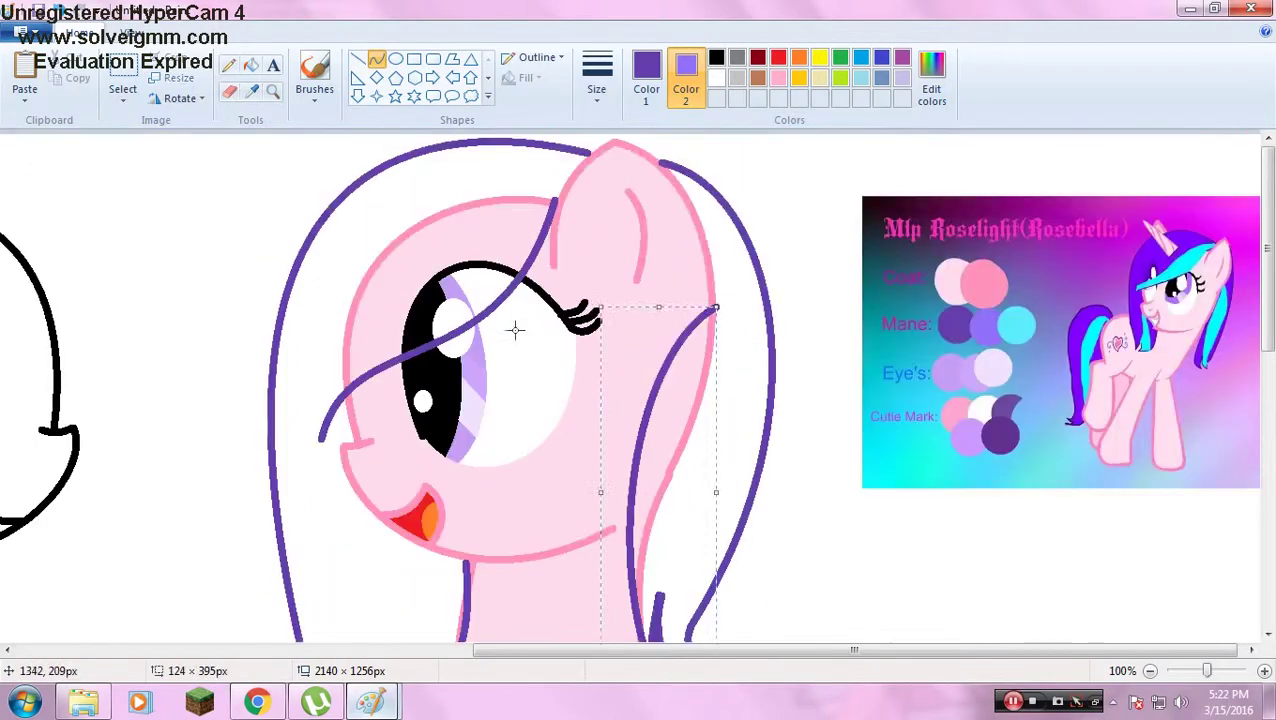
Draw the tail's outer curve from the rump down toward the ground in dark purple and give it curled tips.
{"action": "scroll", "coordinate": [880, 474], "scroll_direction": "right", "scroll_amount": 1}
{"action": "scroll", "coordinate": [870, 492], "scroll_direction": "down", "scroll_amount": 10}
{"action": "mouse_move", "coordinate": [775, 157]}
{"action": "left_mouse_down"}
{"action": "mouse_move", "coordinate": [983, 618]}
{"action": "mouse_move", "coordinate": [1094, 228]}
{"action": "left_mouse_up"}
{"action": "left_click", "coordinate": [273, 91]}
{"action": "left_click", "coordinate": [990, 560]}
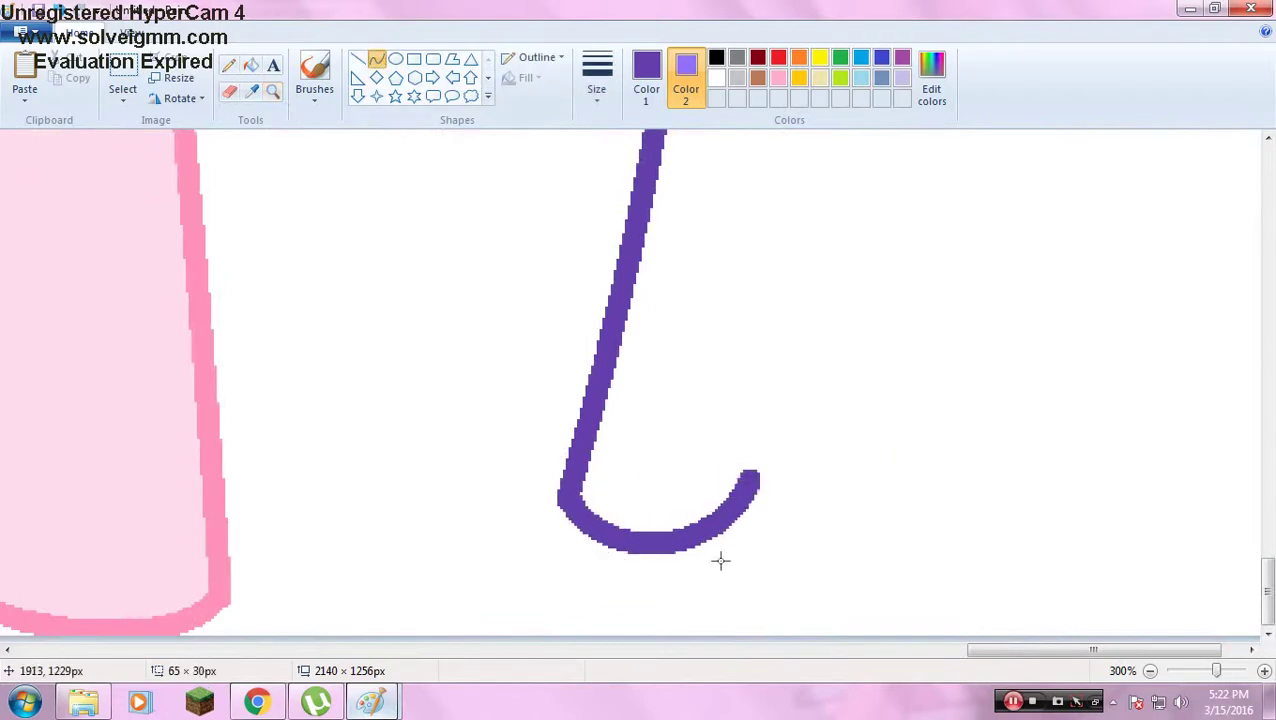
{"action": "scroll", "coordinate": [450, 494], "scroll_direction": "down", "scroll_amount": 3}
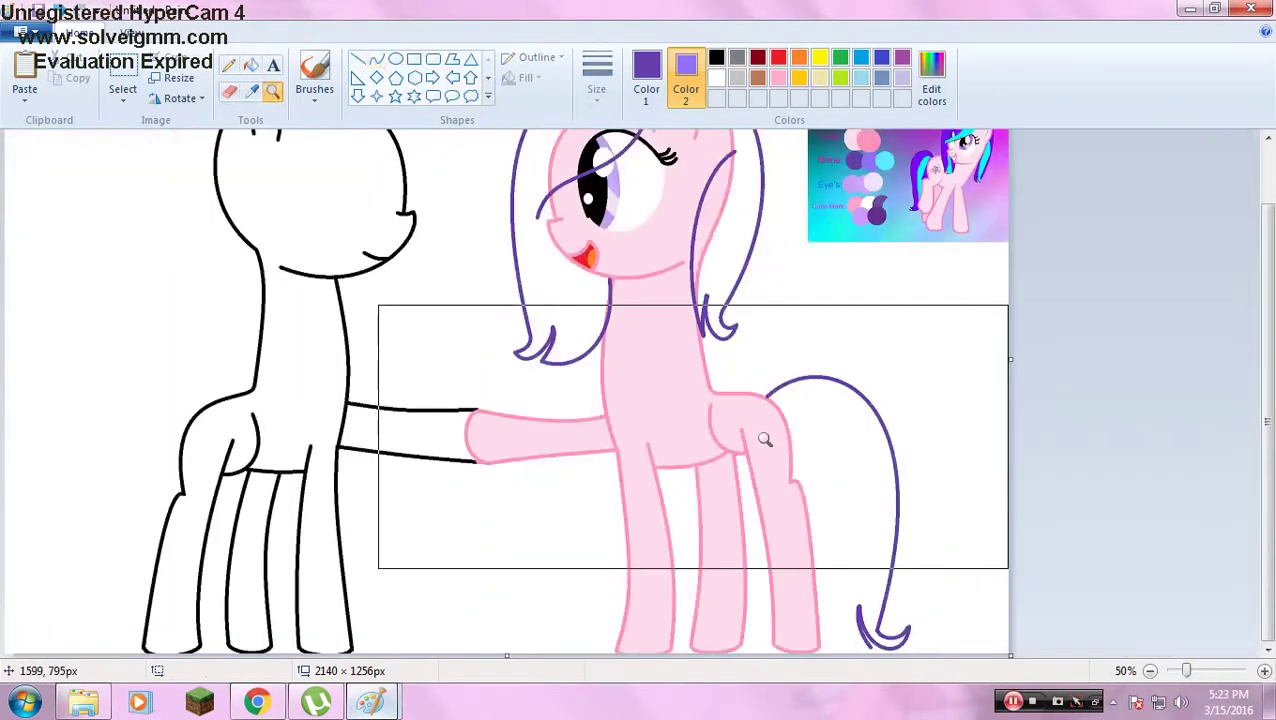
Draw the tail's inner edge in dark purple from its lower tips up to the rump, rounding the upper end.
{"action": "scroll", "coordinate": [763, 436], "scroll_direction": "up", "scroll_amount": 1}
{"action": "scroll", "coordinate": [779, 315], "scroll_direction": "up", "scroll_amount": 5}
{"action": "scroll", "coordinate": [652, 289], "scroll_direction": "up", "scroll_amount": 2}
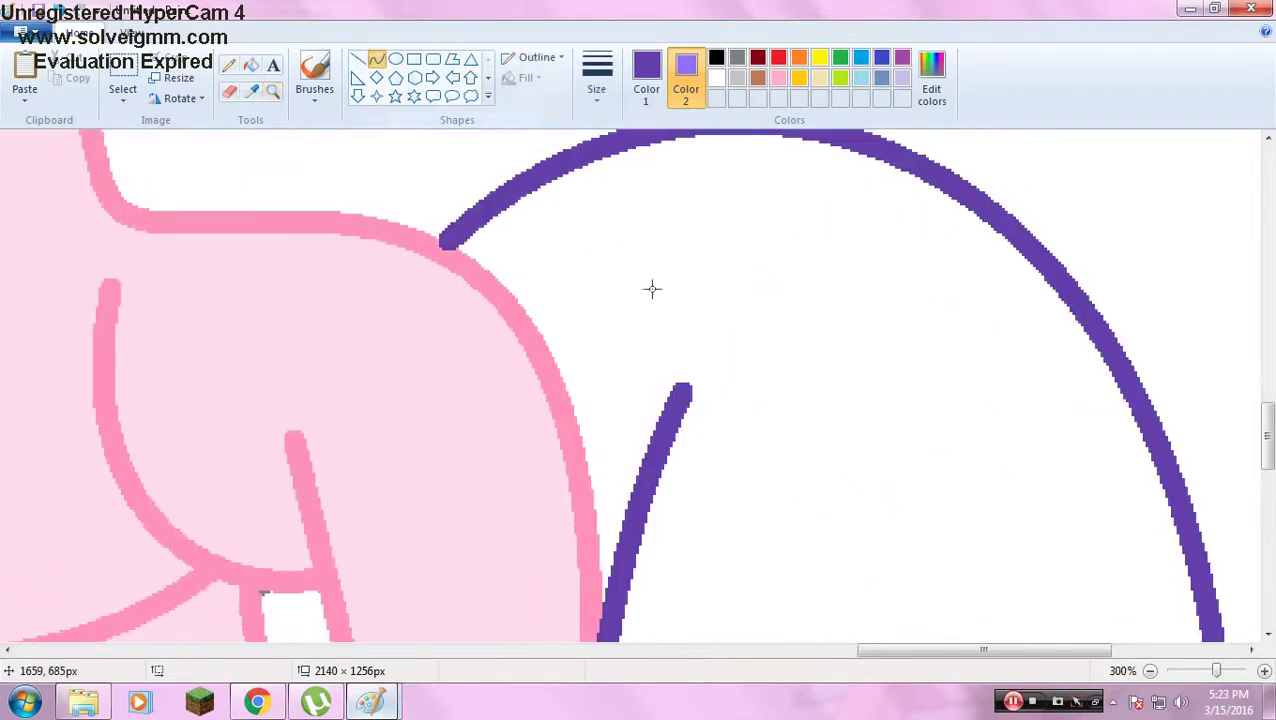
{"action": "scroll", "coordinate": [679, 330], "scroll_direction": "down", "scroll_amount": 3}
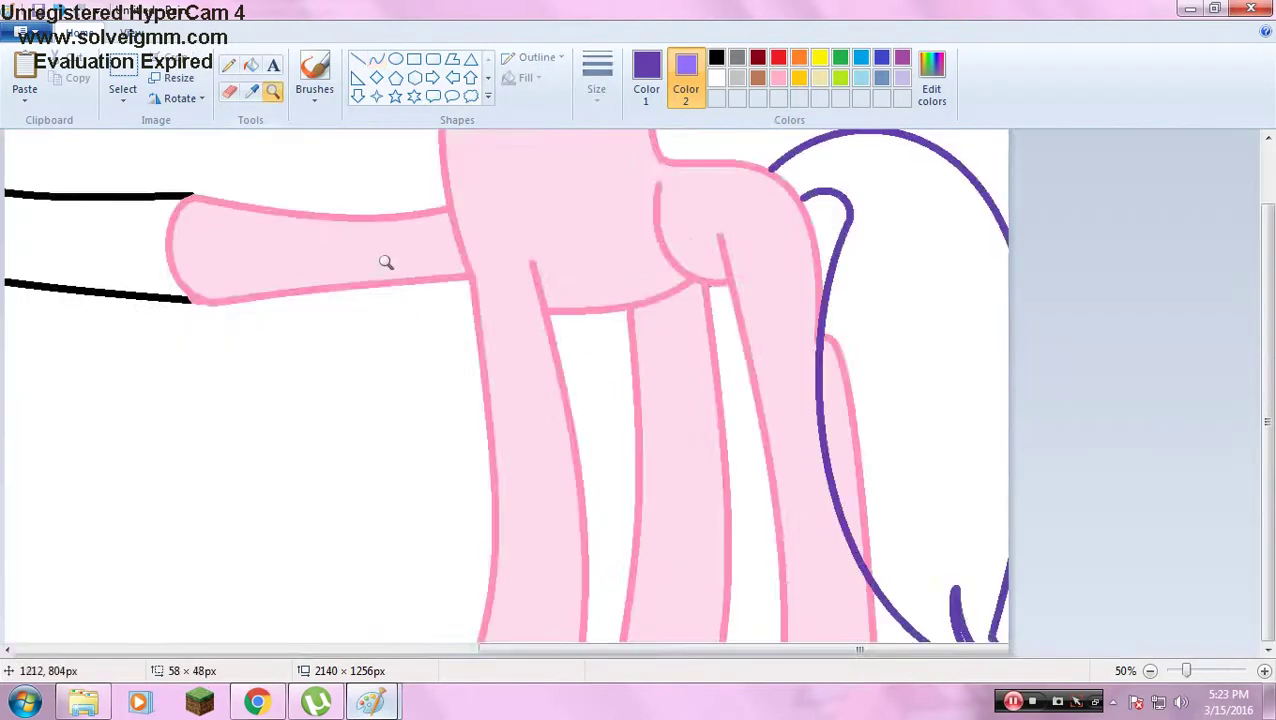
Fill the right pony's front and back mane locks with light purple, including the sliver beside the neck.
{"action": "scroll", "coordinate": [385, 262], "scroll_direction": "up", "scroll_amount": 3}
{"action": "scroll", "coordinate": [600, 300], "scroll_direction": "up", "scroll_amount": 1}
{"action": "left_click", "coordinate": [250, 65]}
{"action": "left_click", "coordinate": [470, 250]}
{"action": "left_click", "coordinate": [832, 421]}
{"action": "scroll", "coordinate": [700, 400], "scroll_direction": "down", "scroll_amount": 3}
{"action": "left_click", "coordinate": [272, 91]}
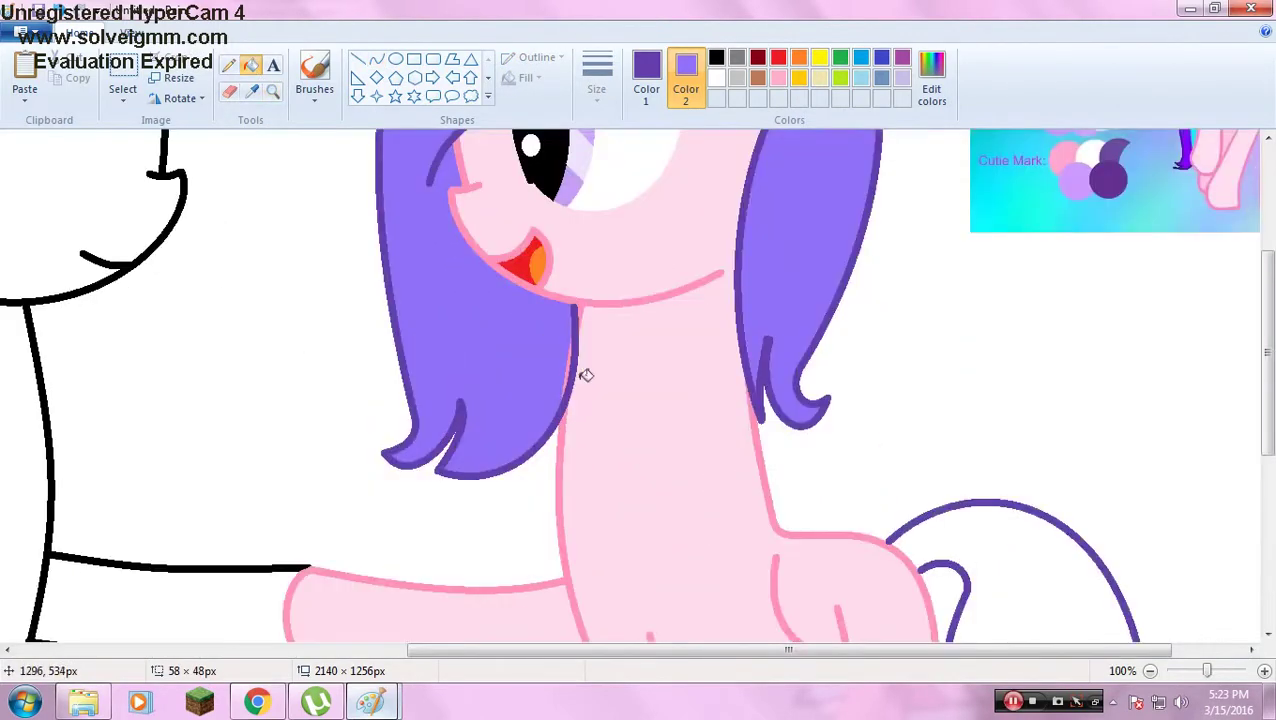
{"action": "left_click", "coordinate": [584, 372]}
Fill the right pony's tail with light purple, including the part overlapping the hind leg.
{"action": "scroll", "coordinate": [594, 581], "scroll_direction": "down", "scroll_amount": 4}
{"action": "scroll", "coordinate": [456, 293], "scroll_direction": "down", "scroll_amount": 2}
{"action": "left_click", "coordinate": [863, 436]}
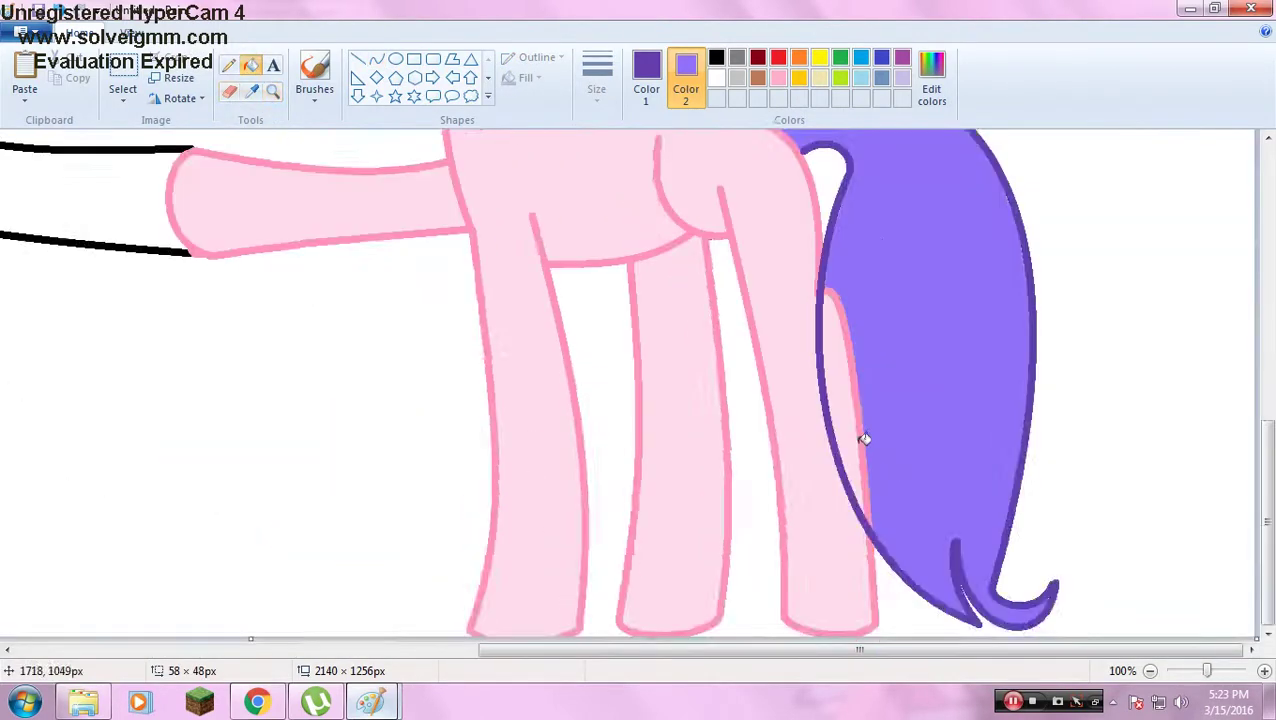
Try a thick cyan streak filled along the front mane lock and a cyan curve down the back lock.
{"action": "scroll", "coordinate": [863, 436], "scroll_direction": "up", "scroll_amount": 6}
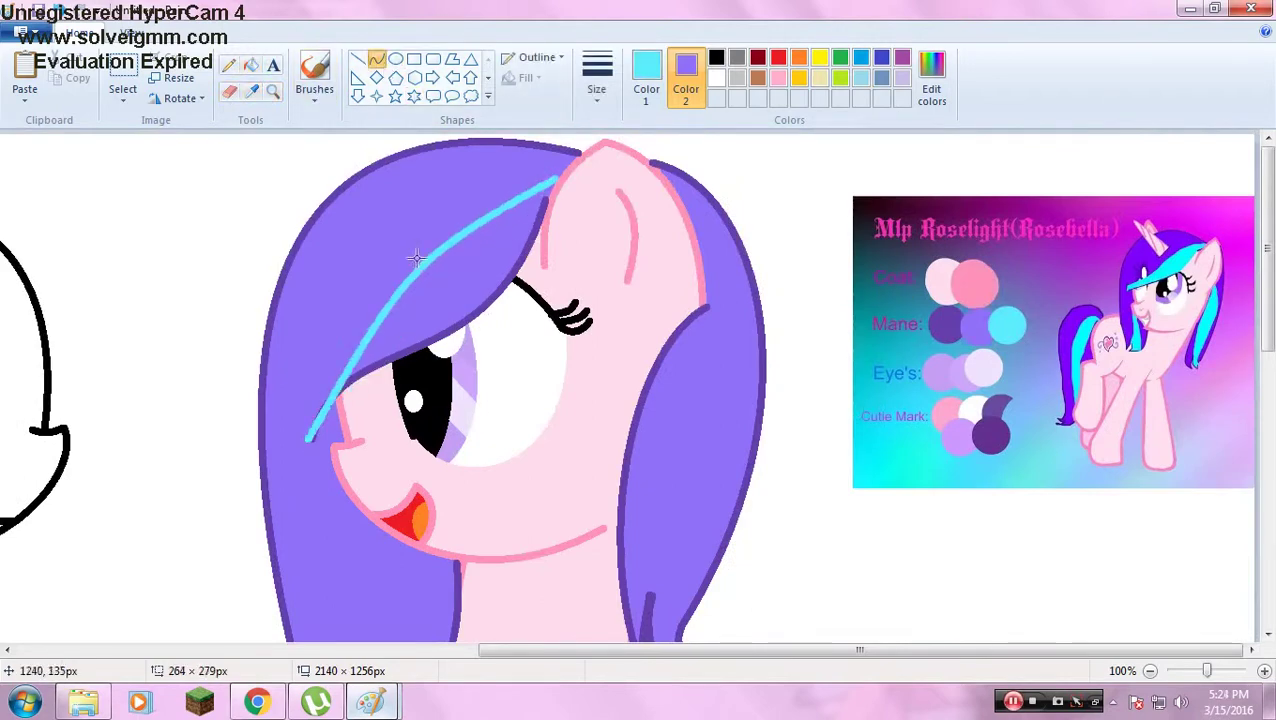
{"action": "left_click", "coordinate": [250, 65]}
{"action": "left_click", "coordinate": [372, 250]}
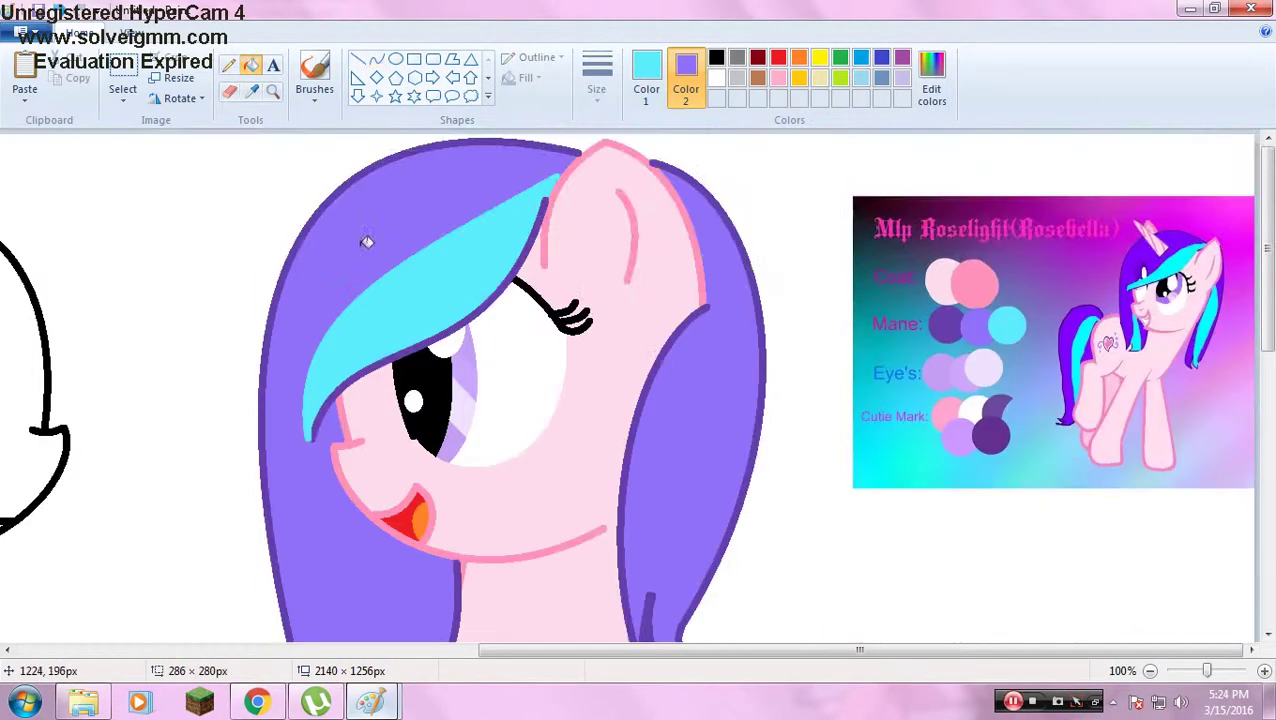
{"action": "left_click_drag", "start_coordinate": [704, 283], "coordinate": [686, 604]}
{"action": "left_click_drag", "start_coordinate": [712, 440], "coordinate": [745, 400]}
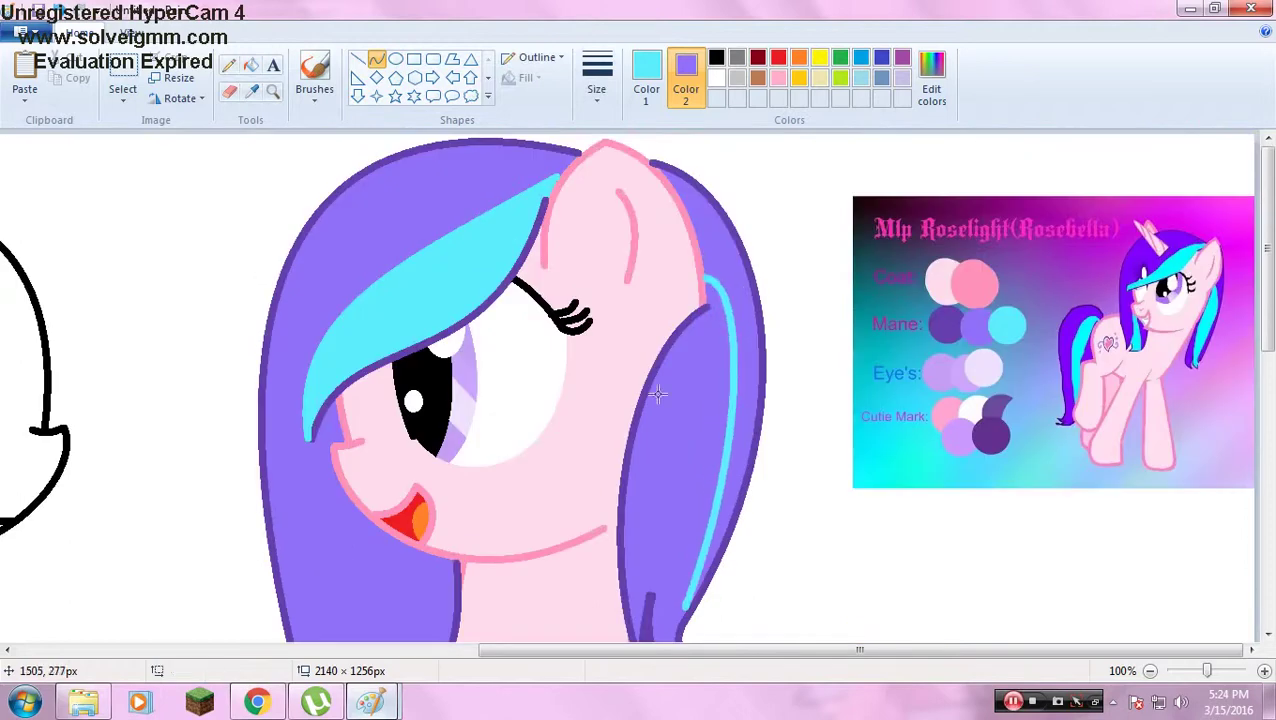
{"action": "left_click", "coordinate": [250, 65]}
{"action": "left_click", "coordinate": [62, 9]}
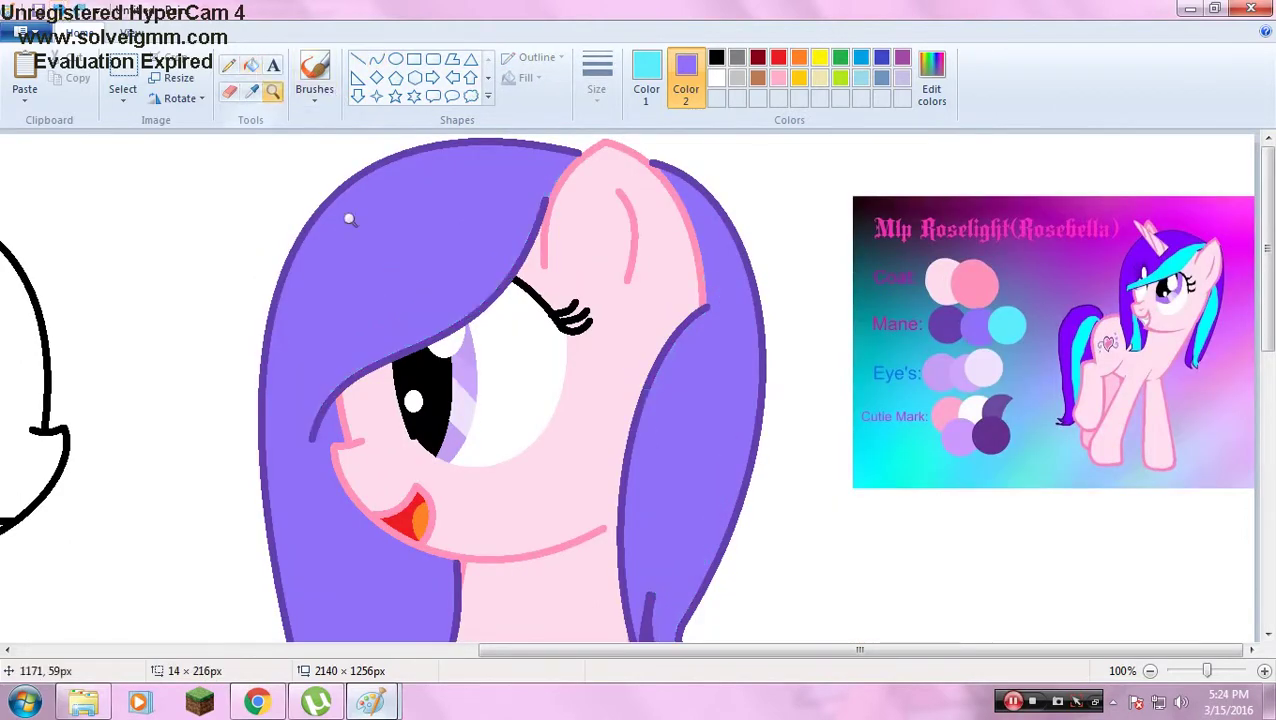
Draw a thin cyan curve from the ear to the front lock's tip and fill the area beneath it cyan.
{"action": "left_click", "coordinate": [350, 218]}
{"action": "left_click", "coordinate": [376, 58]}
{"action": "left_click", "coordinate": [646, 78]}
{"action": "left_click_drag", "start_coordinate": [1003, 137], "coordinate": [540, 615]}
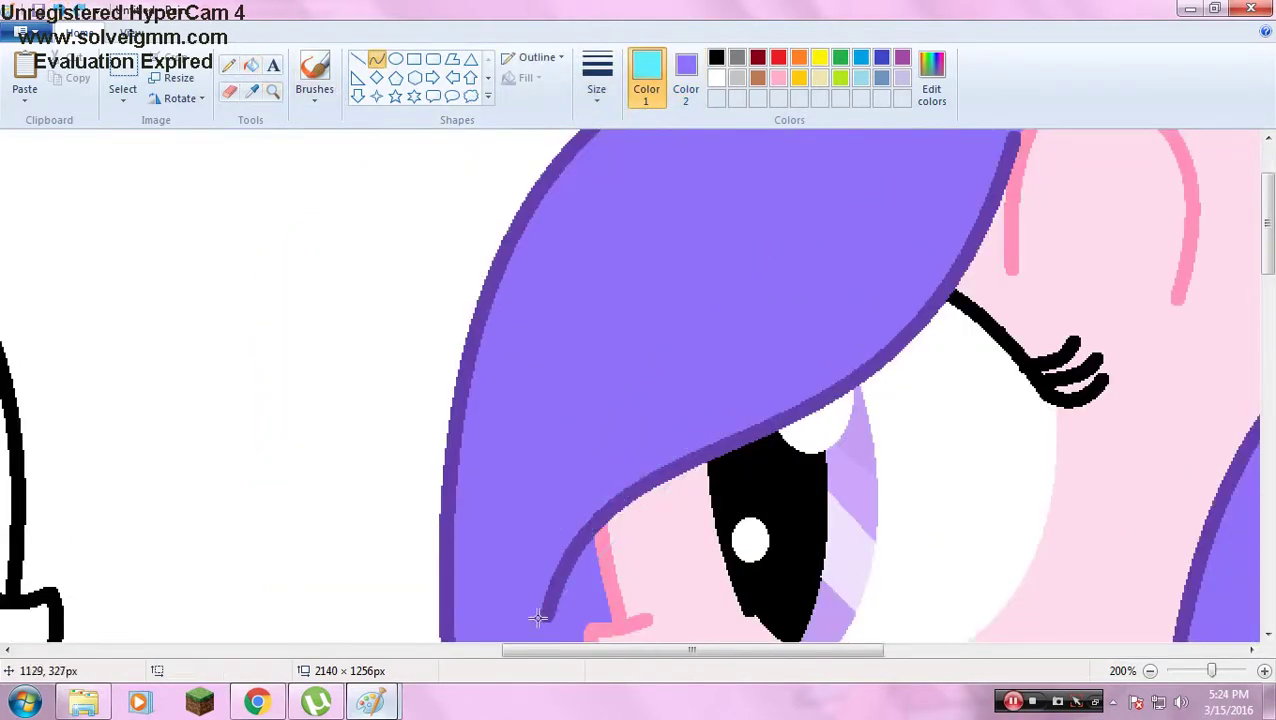
{"action": "left_click_drag", "start_coordinate": [860, 420], "coordinate": [590, 328]}
{"action": "left_click", "coordinate": [250, 65]}
{"action": "left_click", "coordinate": [712, 370]}
Draw thin cyan curves down the right pony's back mane lock and fill the streak between them with cyan.
{"action": "left_click", "coordinate": [272, 91]}
{"action": "right_click", "coordinate": [746, 291]}
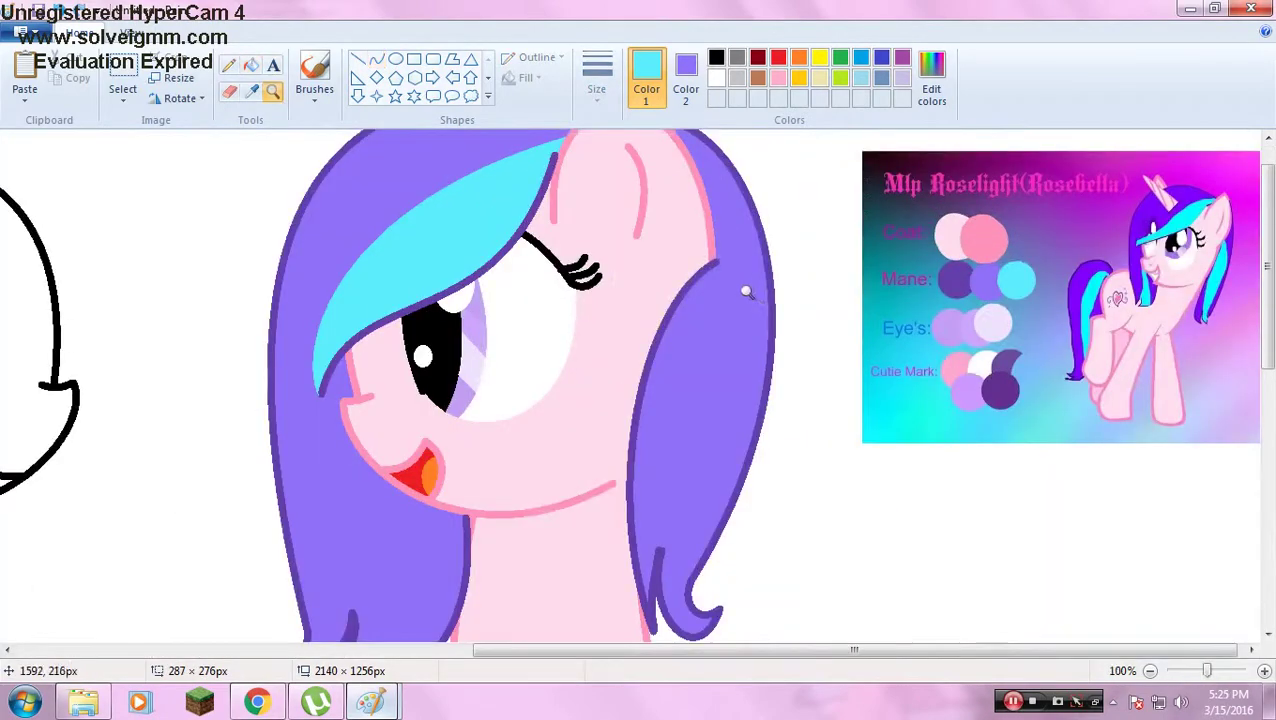
{"action": "left_click", "coordinate": [746, 291]}
{"action": "scroll", "coordinate": [484, 450], "scroll_direction": "down", "scroll_amount": 5}
{"action": "right_click", "coordinate": [490, 513]}
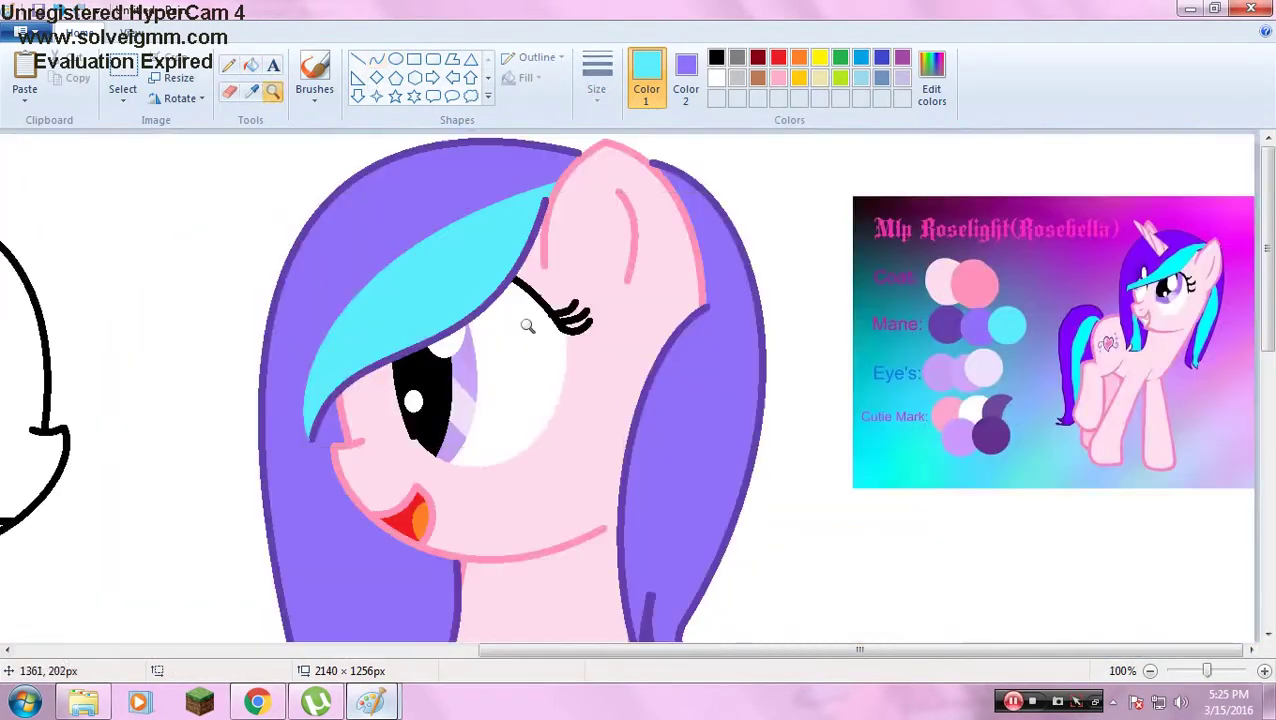
{"action": "left_click", "coordinate": [527, 325]}
{"action": "left_click", "coordinate": [592, 289]}
{"action": "left_click", "coordinate": [376, 58]}
{"action": "left_click_drag", "start_coordinate": [473, 132], "coordinate": [473, 307]}
{"action": "left_click_drag", "start_coordinate": [600, 400], "coordinate": [736, 440]}
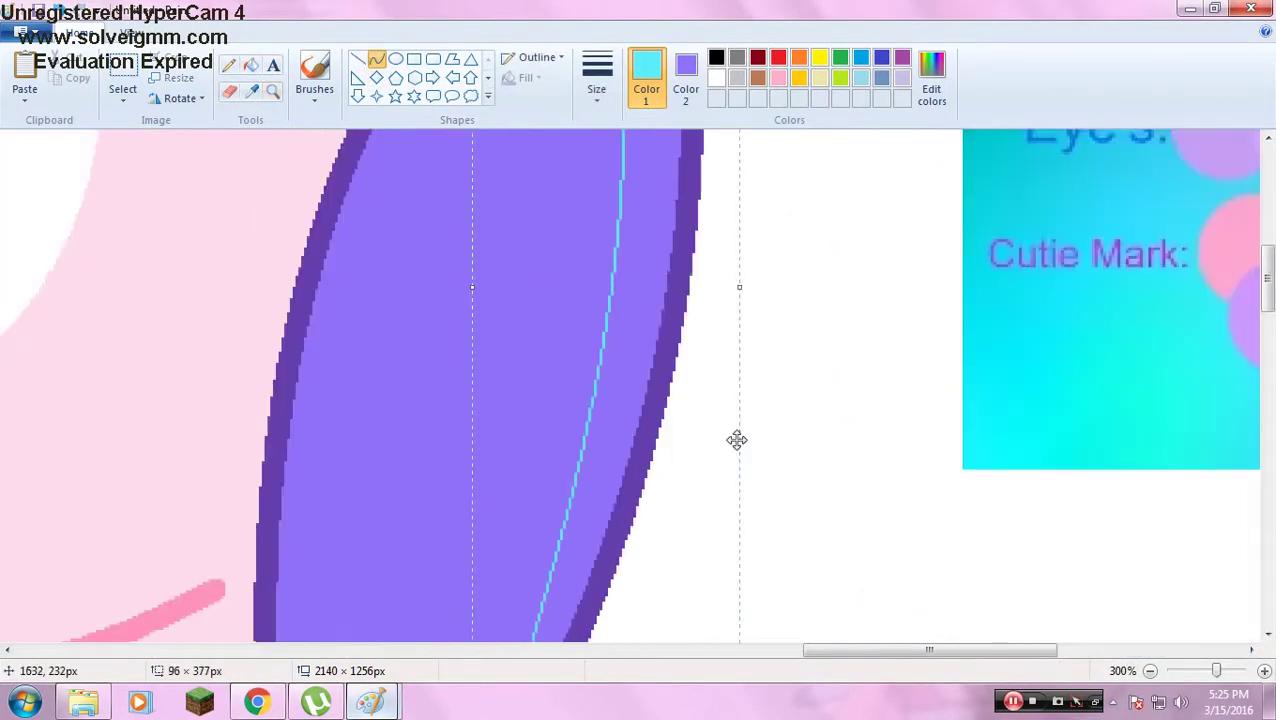
{"action": "scroll", "coordinate": [424, 362], "scroll_direction": "up", "scroll_amount": 3}
{"action": "scroll", "coordinate": [367, 251], "scroll_direction": "down", "scroll_amount": 5}
Try a cyan streak along the tail's inner side, curving from the rump down to the tips.
{"action": "left_click", "coordinate": [272, 91]}
{"action": "right_click", "coordinate": [390, 324]}
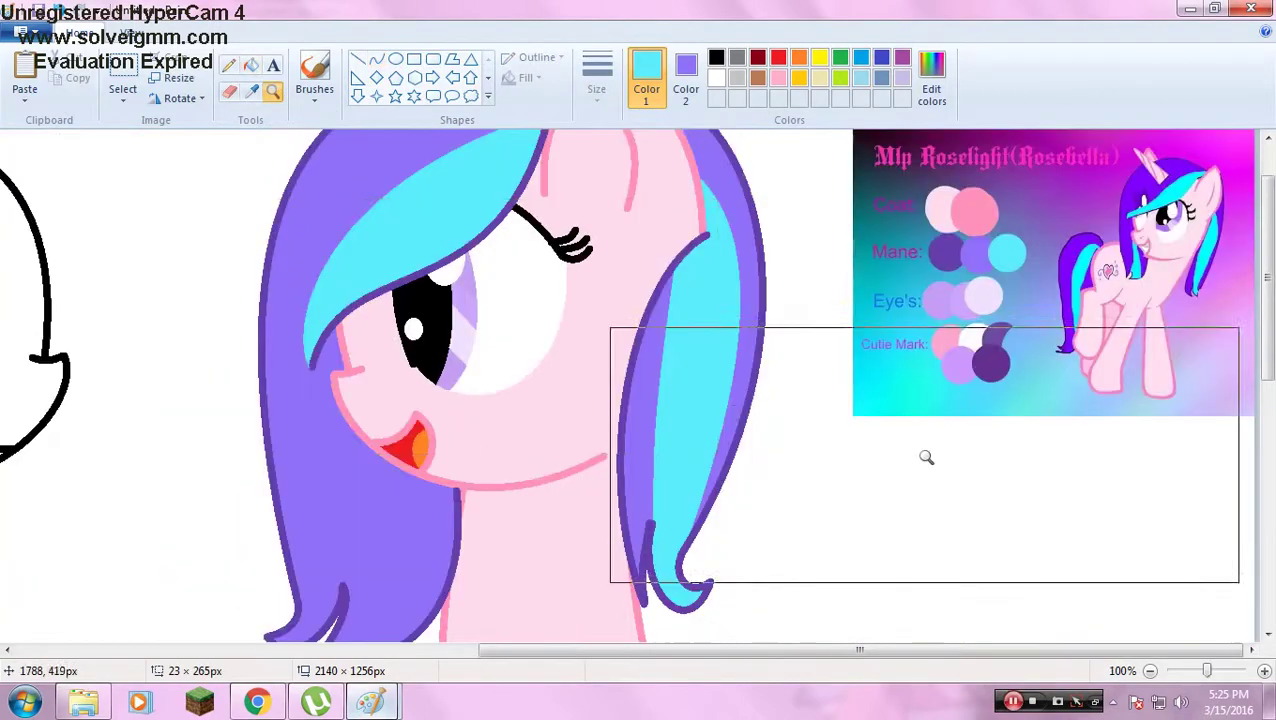
{"action": "scroll", "coordinate": [926, 457], "scroll_direction": "down", "scroll_amount": 5}
{"action": "left_click", "coordinate": [629, 433]}
{"action": "scroll", "coordinate": [590, 419], "scroll_direction": "down", "scroll_amount": 3}
{"action": "left_click", "coordinate": [272, 91]}
{"action": "right_click", "coordinate": [903, 441]}
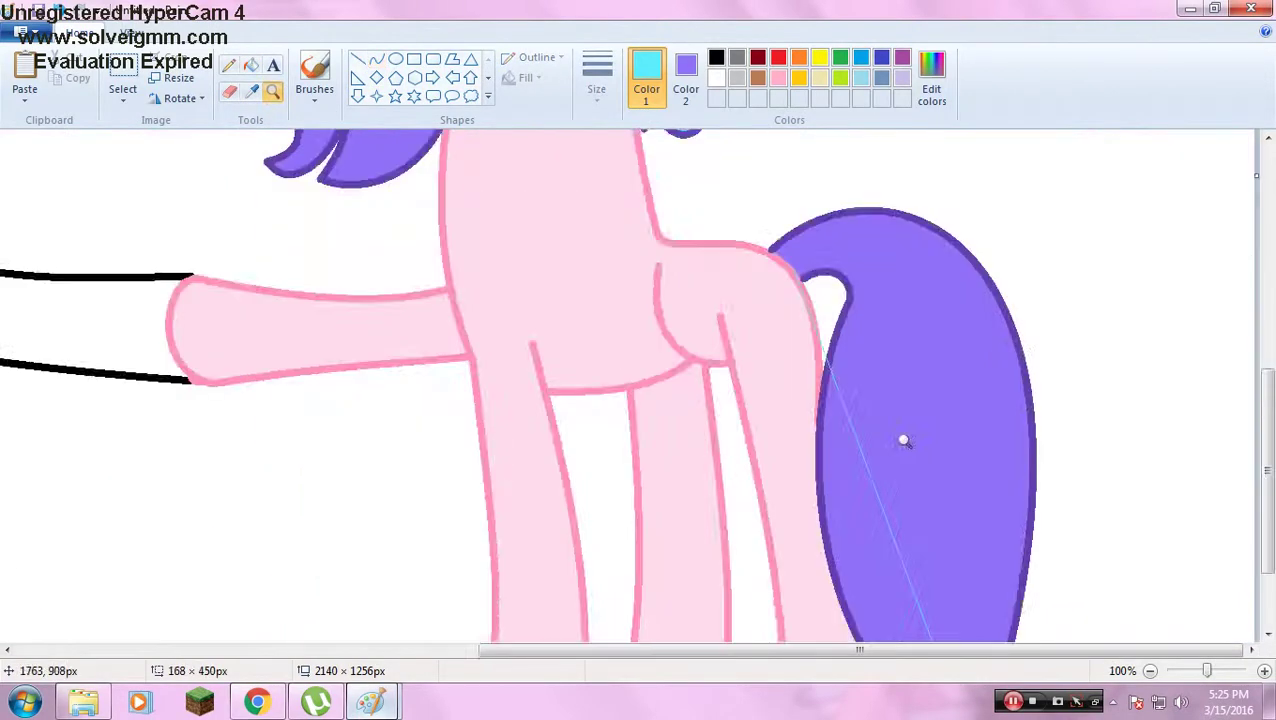
{"action": "left_click", "coordinate": [903, 441]}
{"action": "left_click", "coordinate": [376, 58]}
{"action": "scroll", "coordinate": [649, 379], "scroll_direction": "down", "scroll_amount": 5}
{"action": "scroll", "coordinate": [648, 444], "scroll_direction": "up", "scroll_amount": 5}
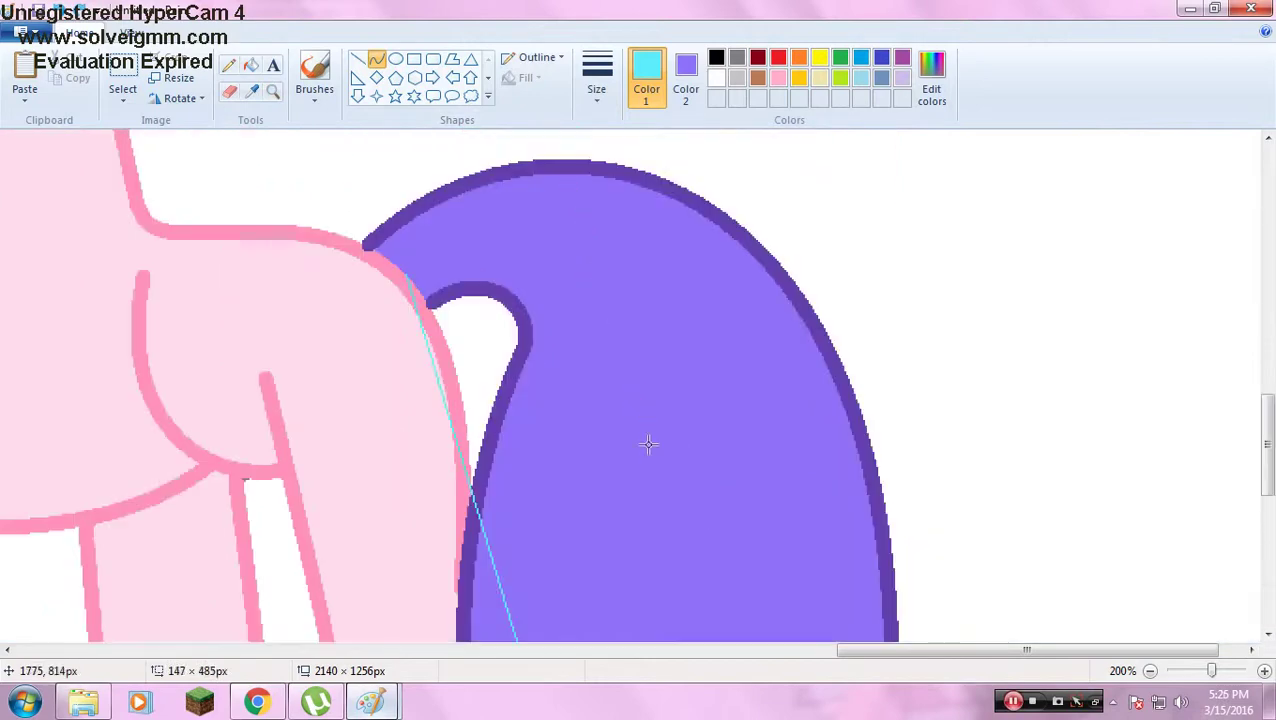
{"action": "scroll", "coordinate": [648, 444], "scroll_direction": "down", "scroll_amount": 5}
{"action": "left_click", "coordinate": [272, 91]}
{"action": "right_click", "coordinate": [484, 270]}
{"action": "right_click", "coordinate": [492, 288]}
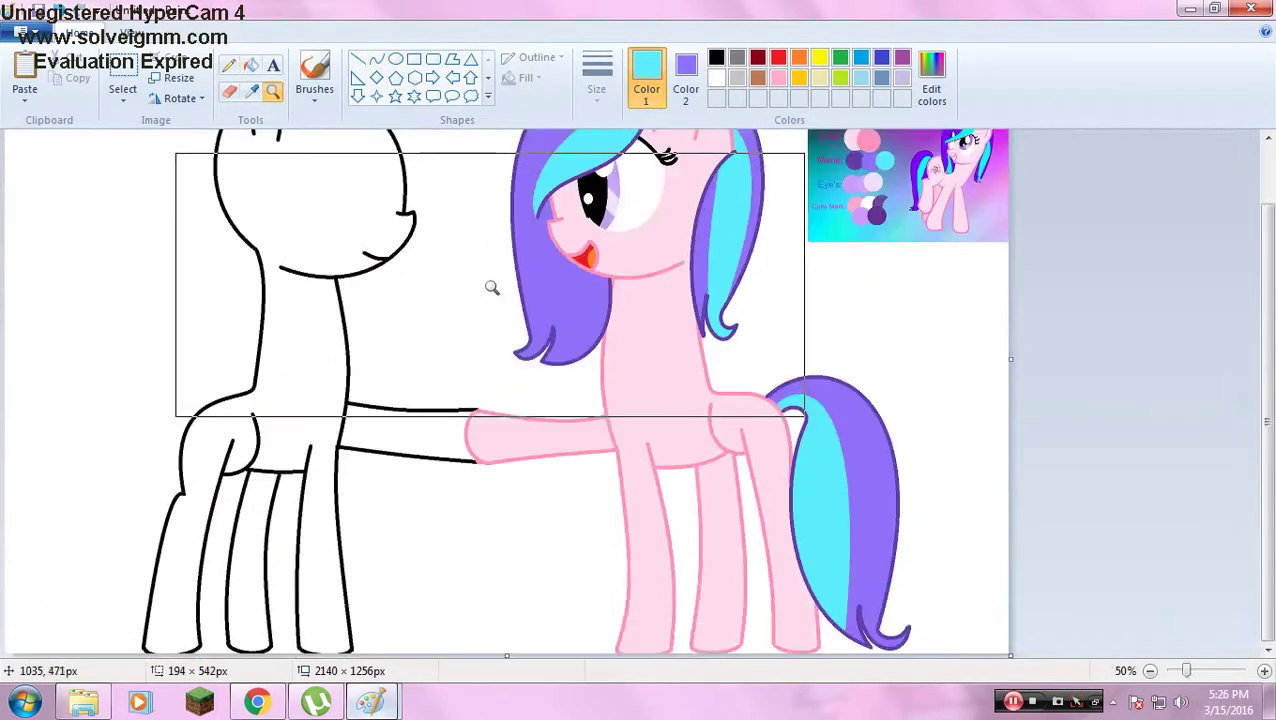
Try a reshaped cyan streak in the tail, extending its edge down the lower half and filling the inner side.
{"action": "left_click", "coordinate": [874, 470]}
{"action": "left_click", "coordinate": [874, 470]}
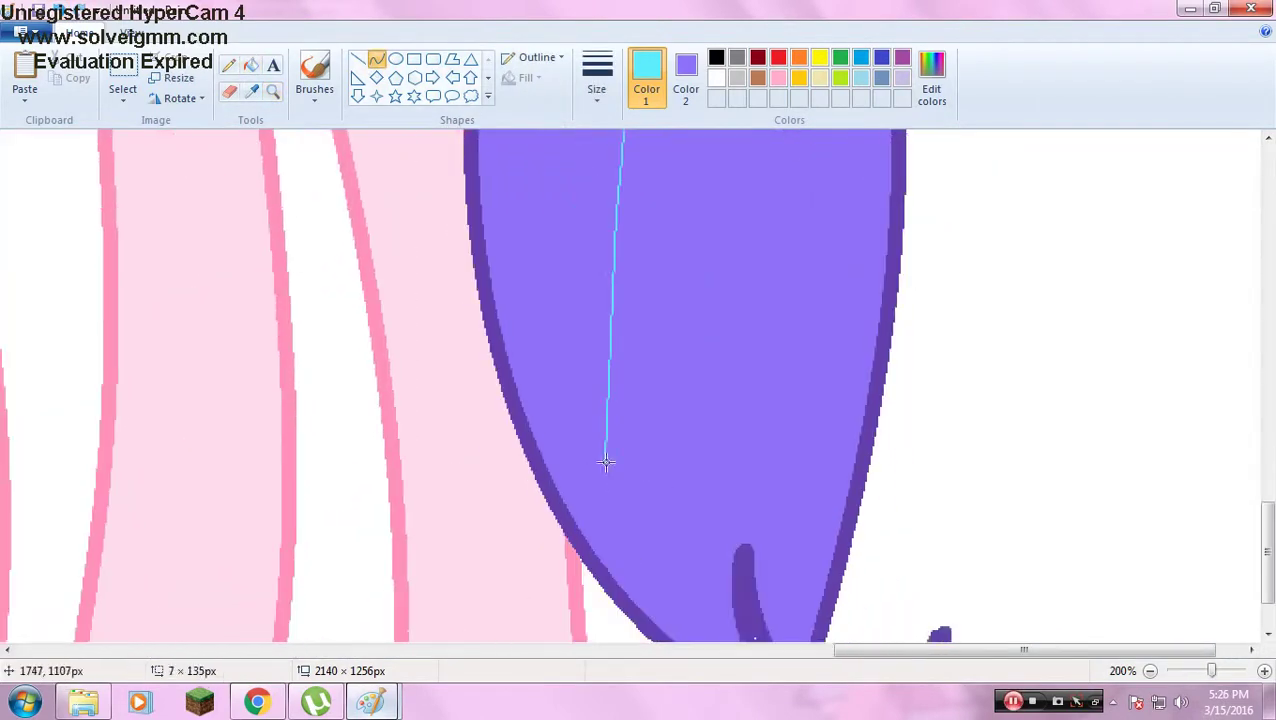
{"action": "left_click", "coordinate": [251, 65]}
{"action": "left_click", "coordinate": [550, 400]}
{"action": "left_click", "coordinate": [272, 91]}
{"action": "right_click", "coordinate": [430, 268]}
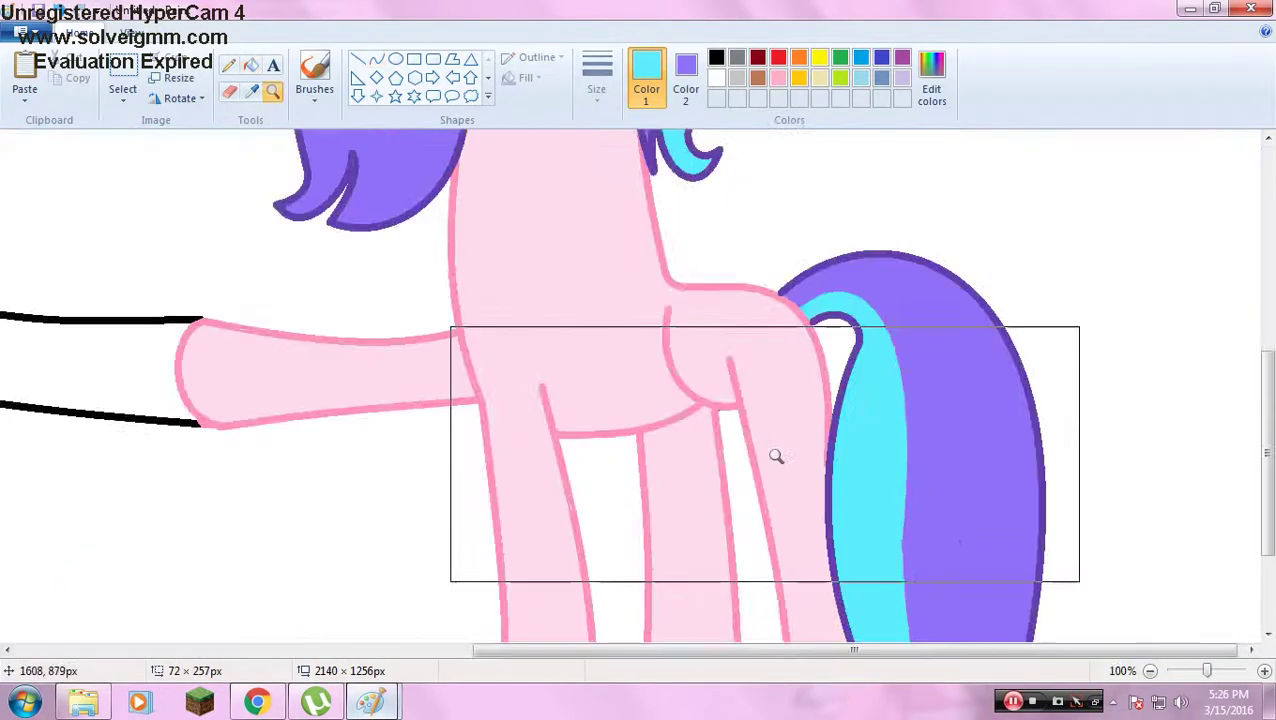
{"action": "left_click", "coordinate": [775, 455]}
{"action": "key", "text": "ctrl+z"}
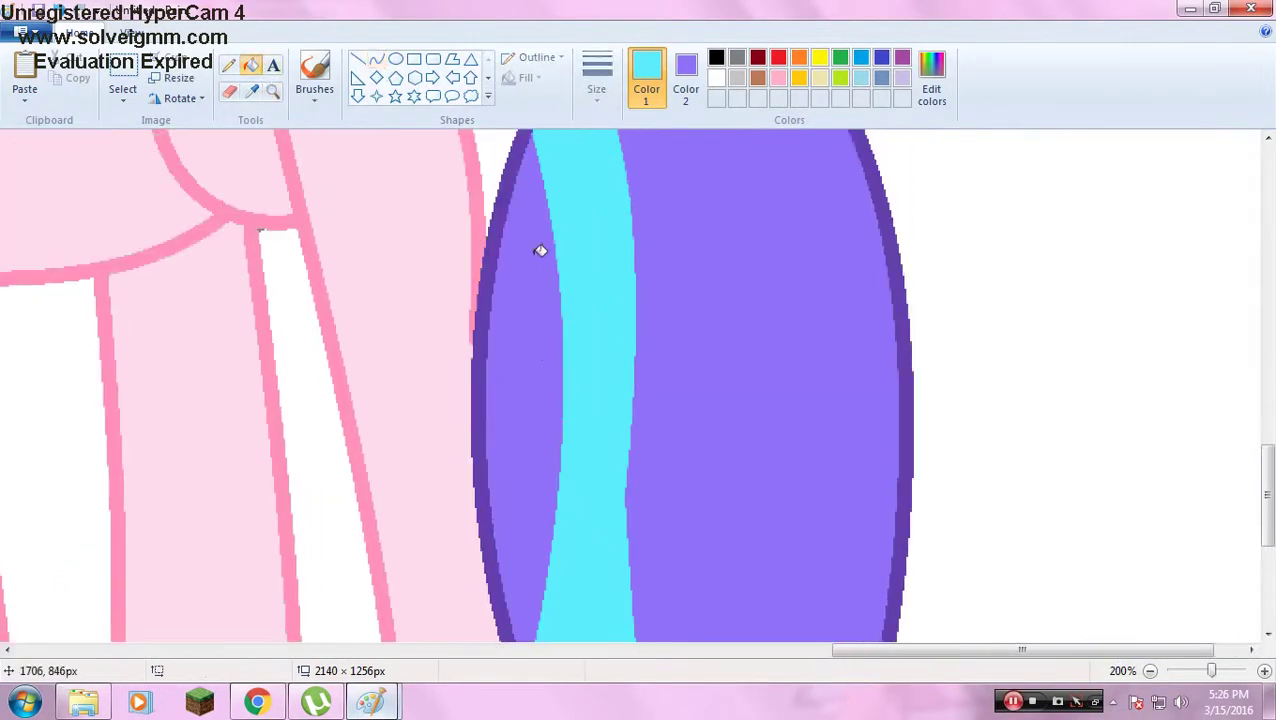
Draw the tail streak's thin cyan edges from the rump to the lower tips and fill the streak with cyan.
{"action": "scroll", "coordinate": [860, 455], "scroll_direction": "down", "scroll_amount": 3}
{"action": "scroll", "coordinate": [860, 455], "scroll_direction": "up", "scroll_amount": 3}
{"action": "scroll", "coordinate": [718, 153], "scroll_direction": "down", "scroll_amount": 3}
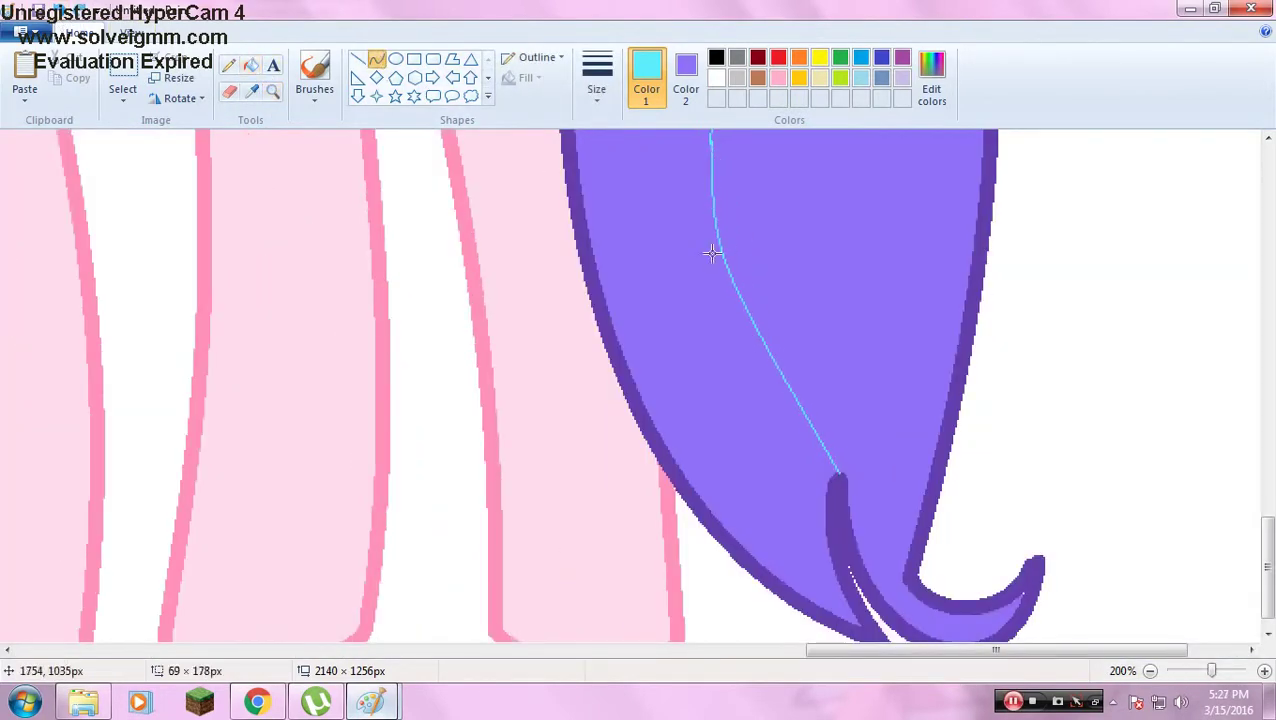
{"action": "left_click_drag", "start_coordinate": [712, 253], "coordinate": [592, 543]}
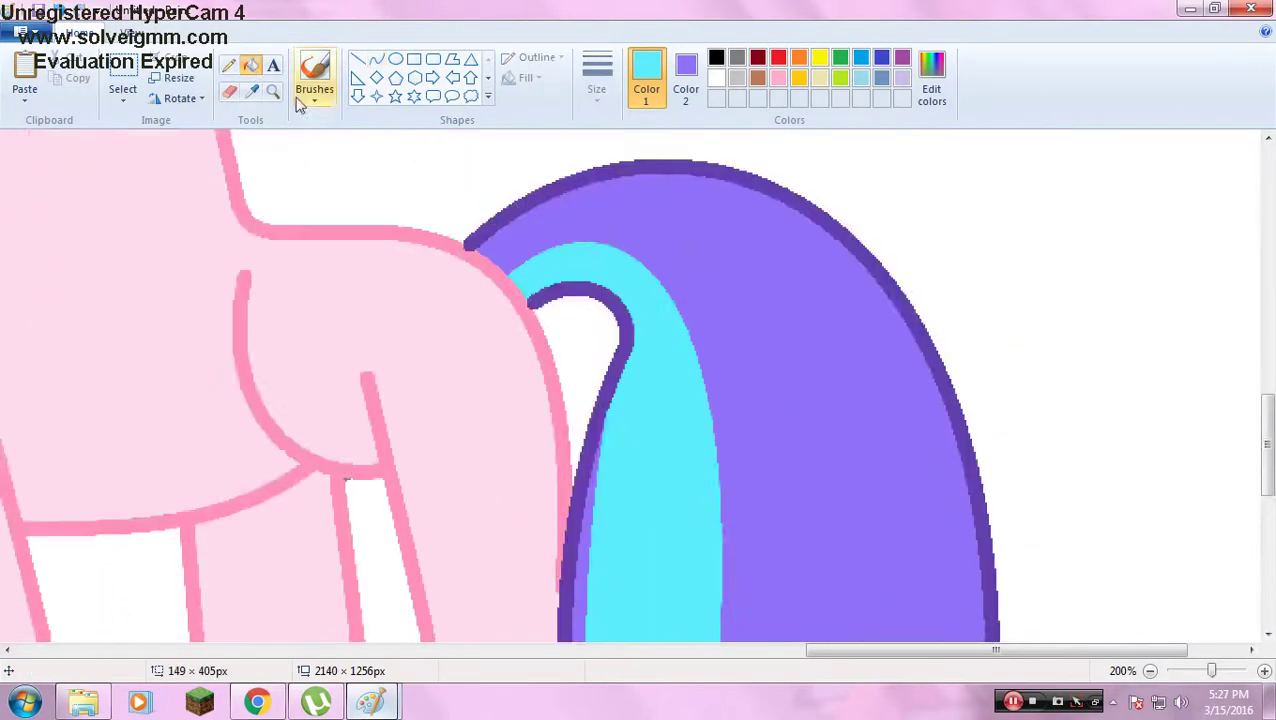
Draw the left pony's curved upper eyelid and eyelash in black, and fill the iris's middle band with light blue.
{"action": "left_click", "coordinate": [272, 91]}
{"action": "right_click", "coordinate": [659, 310]}
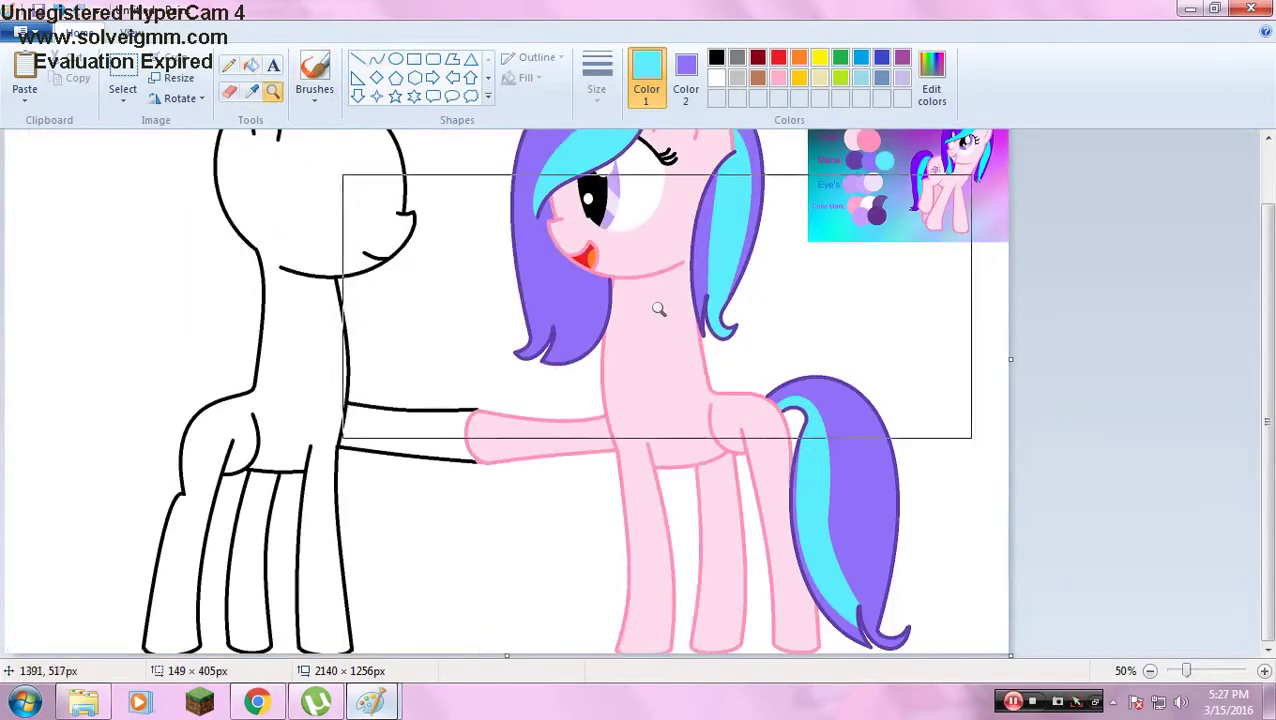
{"action": "left_click", "coordinate": [659, 310]}
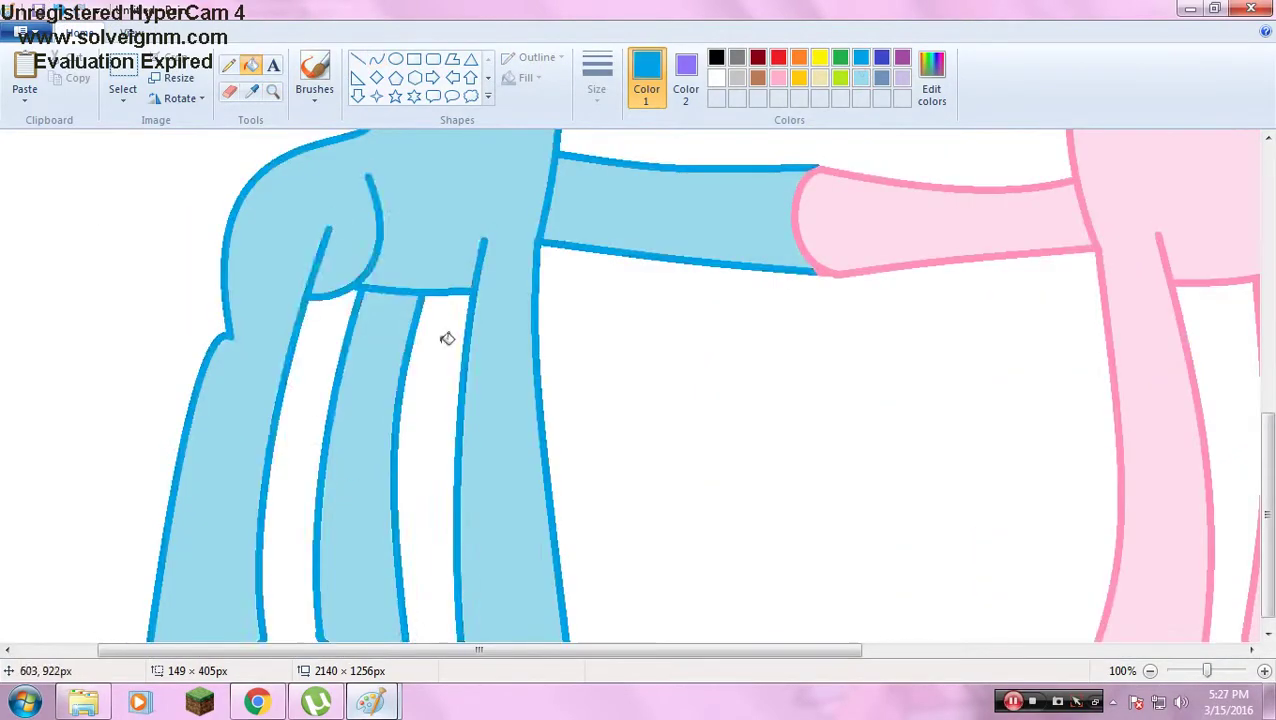
{"action": "scroll", "coordinate": [480, 340], "scroll_direction": "up", "scroll_amount": 5}
{"action": "scroll", "coordinate": [342, 290], "scroll_direction": "right", "scroll_amount": 5}
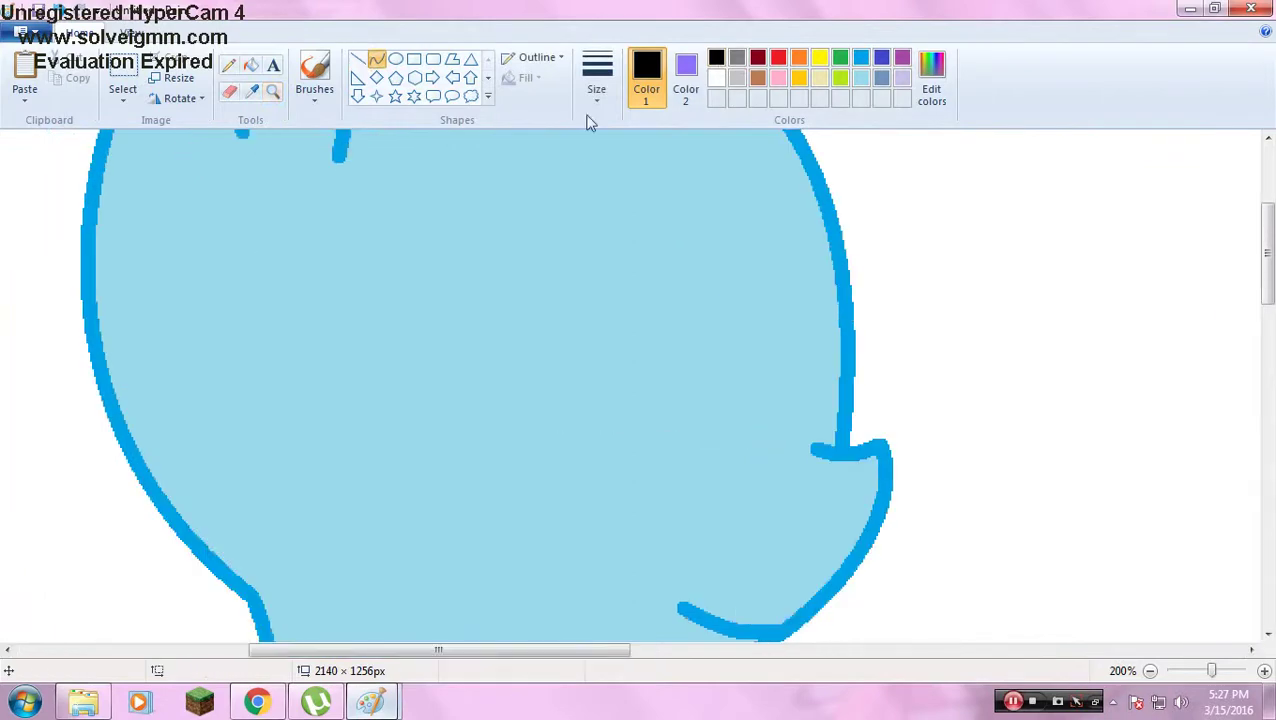
{"action": "left_click_drag", "start_coordinate": [740, 420], "coordinate": [365, 418]}
{"action": "left_click_drag", "start_coordinate": [545, 420], "coordinate": [521, 370]}
{"action": "left_click_drag", "start_coordinate": [370, 418], "coordinate": [308, 400]}
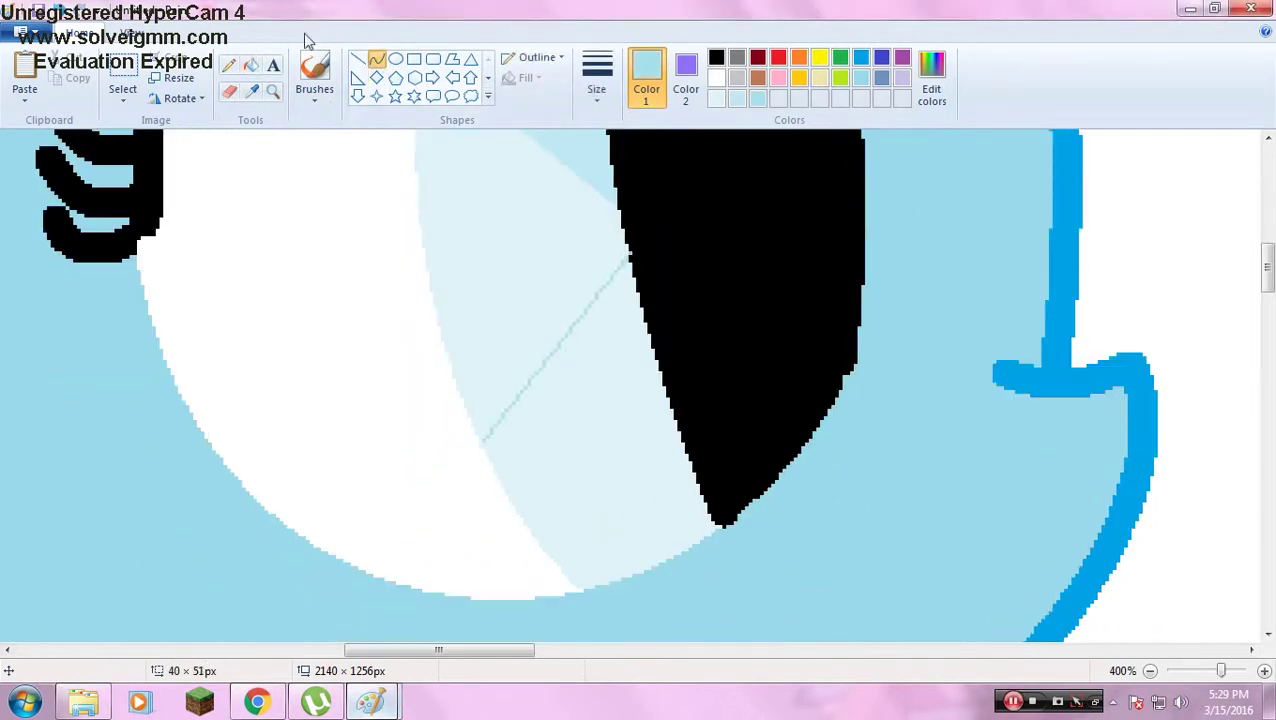
{"action": "left_click", "coordinate": [251, 65]}
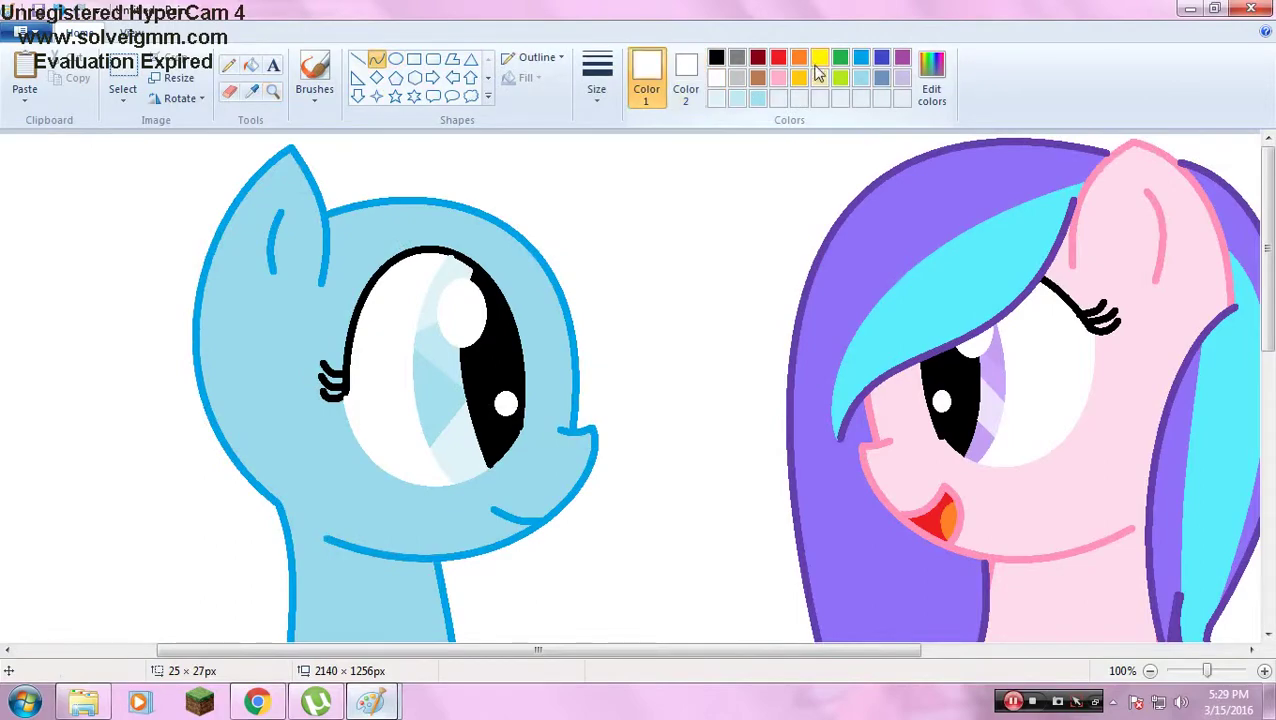
Outline the left pony's mane and tail with yellow curves.
{"action": "left_click_drag", "start_coordinate": [325, 210], "coordinate": [600, 378]}
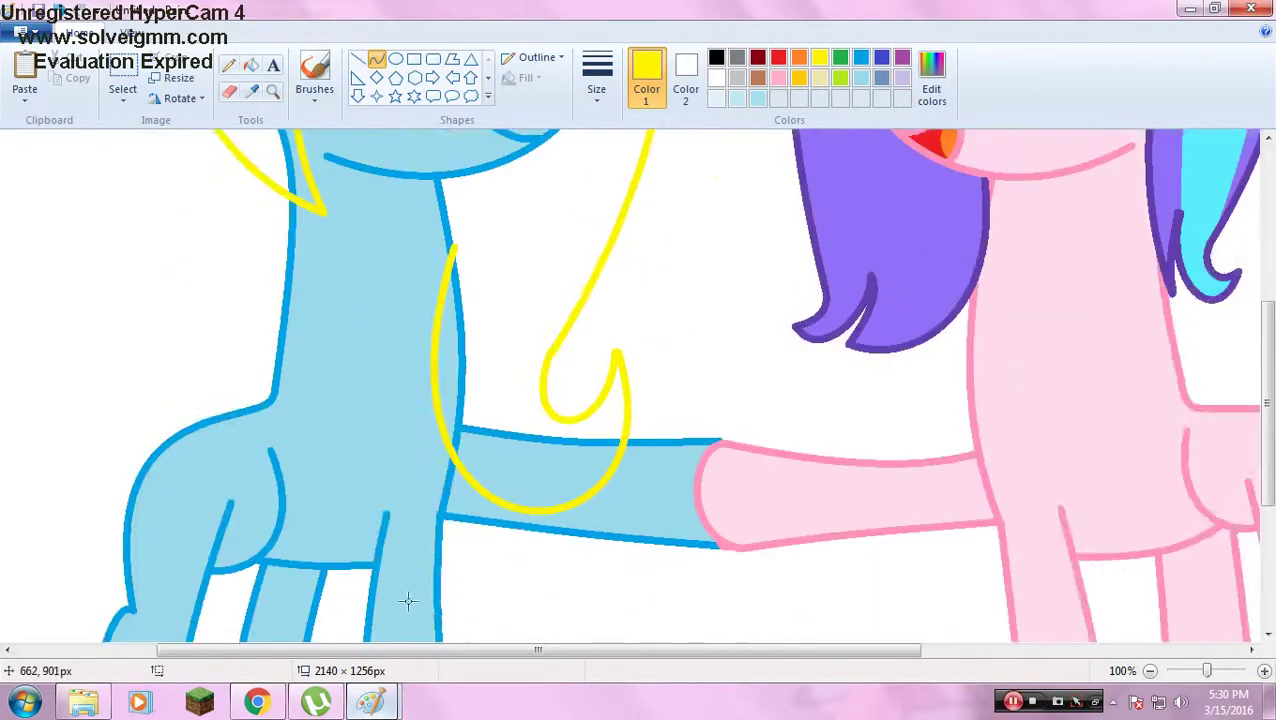
{"action": "mouse_move", "coordinate": [160, 586]}
{"action": "left_mouse_down"}
{"action": "mouse_move", "coordinate": [103, 583]}
{"action": "mouse_move", "coordinate": [322, 256]}
{"action": "left_mouse_up"}
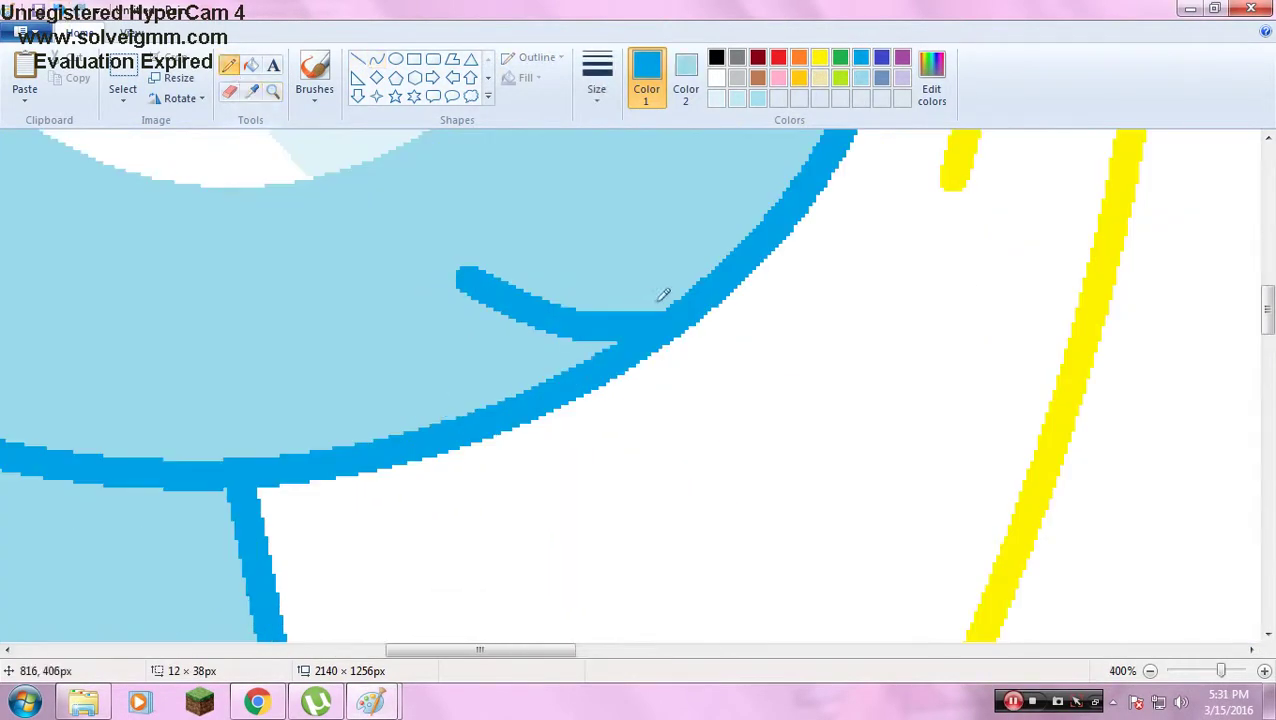
Redraw the left pony's smile as an open mouth with blue outline, red fill and an orange tongue.
{"action": "key", "text": "ctrl+z"}
{"action": "left_click", "coordinate": [376, 58]}
{"action": "scroll", "coordinate": [600, 380], "scroll_direction": "up", "scroll_amount": 3}
{"action": "left_click_drag", "start_coordinate": [700, 422], "coordinate": [548, 306]}
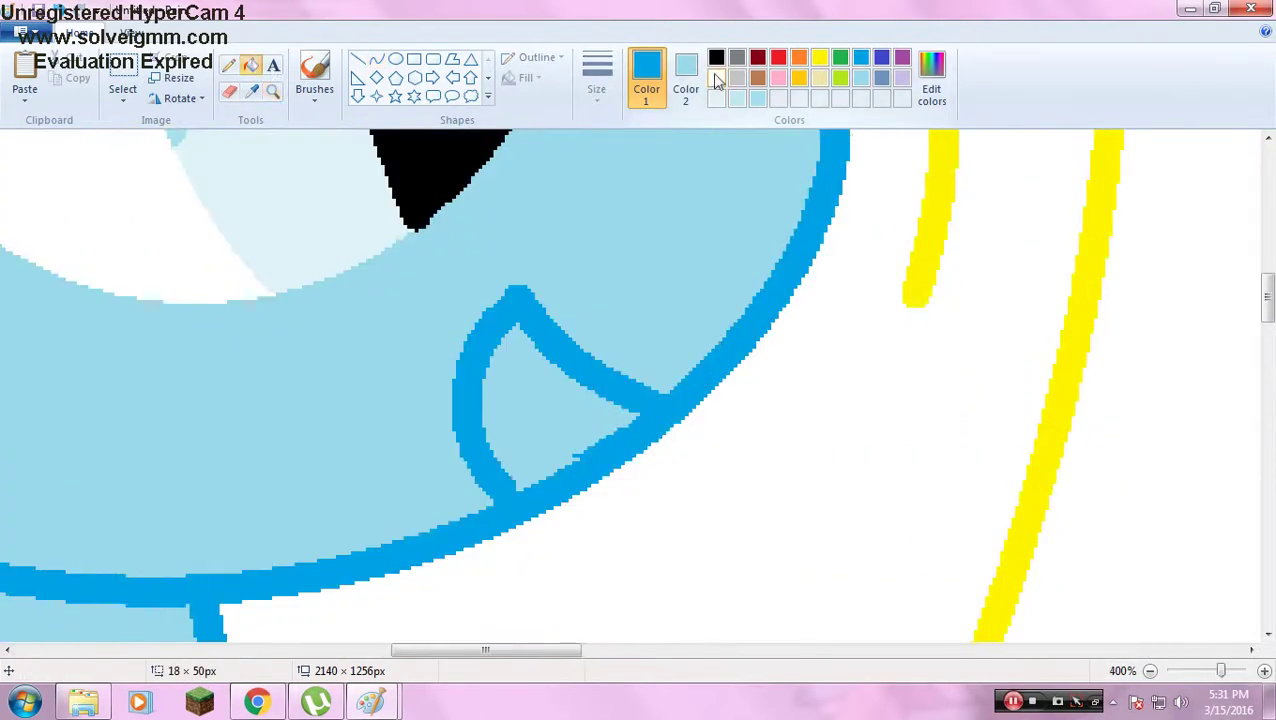
{"action": "left_click", "coordinate": [778, 57]}
{"action": "left_click", "coordinate": [545, 400]}
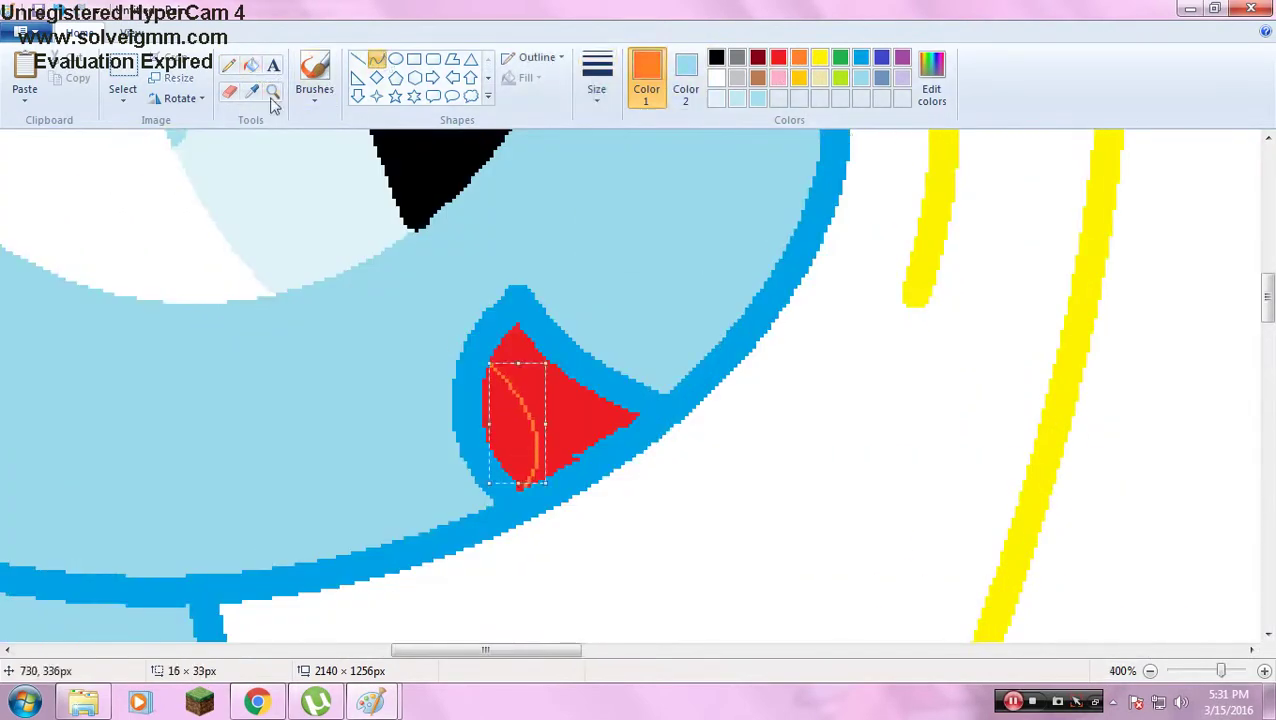
{"action": "left_click", "coordinate": [272, 91]}
{"action": "left_click", "coordinate": [313, 420]}
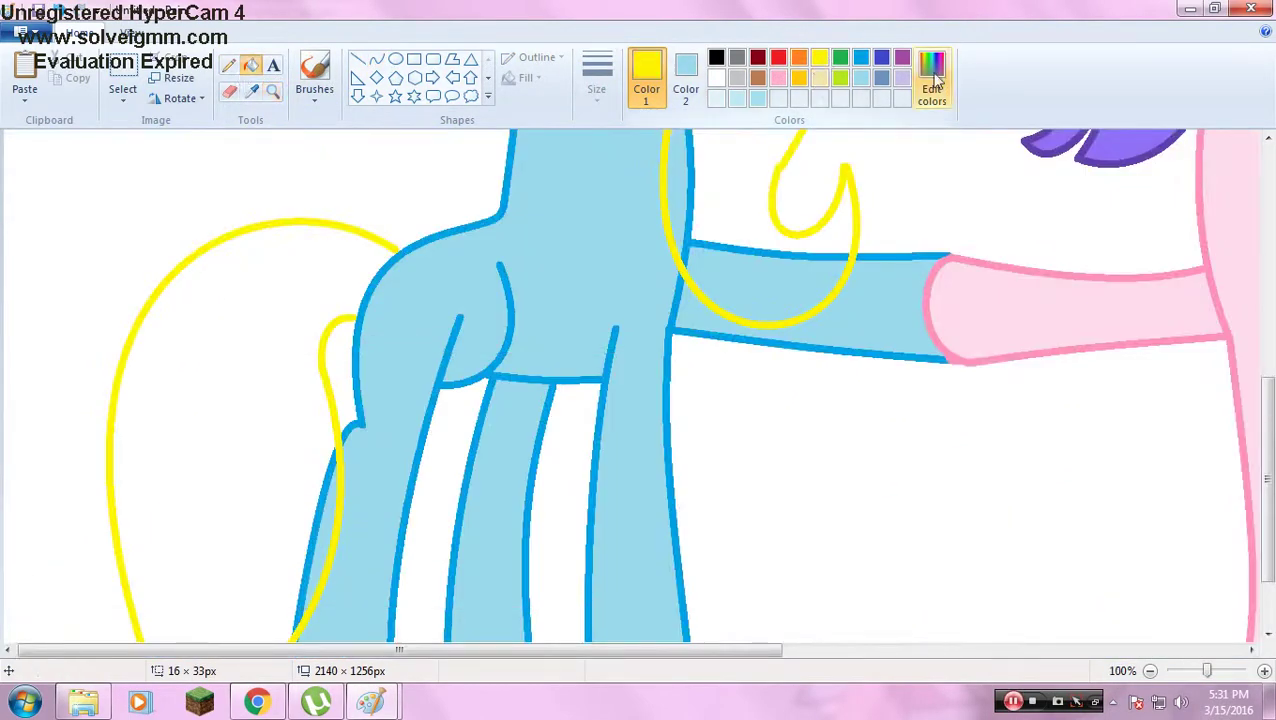
Mix a pale yellow custom colour and fill the left pony's tail with it.
{"action": "left_click", "coordinate": [935, 80]}
{"action": "left_click", "coordinate": [459, 476]}
{"action": "left_click", "coordinate": [322, 490]}
Fill every section of the left pony's front and back mane with pale yellow, including those over the eye and ear.
{"action": "scroll", "coordinate": [666, 495], "scroll_direction": "up", "scroll_amount": 5}
{"action": "left_click", "coordinate": [666, 495]}
{"action": "scroll", "coordinate": [697, 278], "scroll_direction": "up", "scroll_amount": 3}
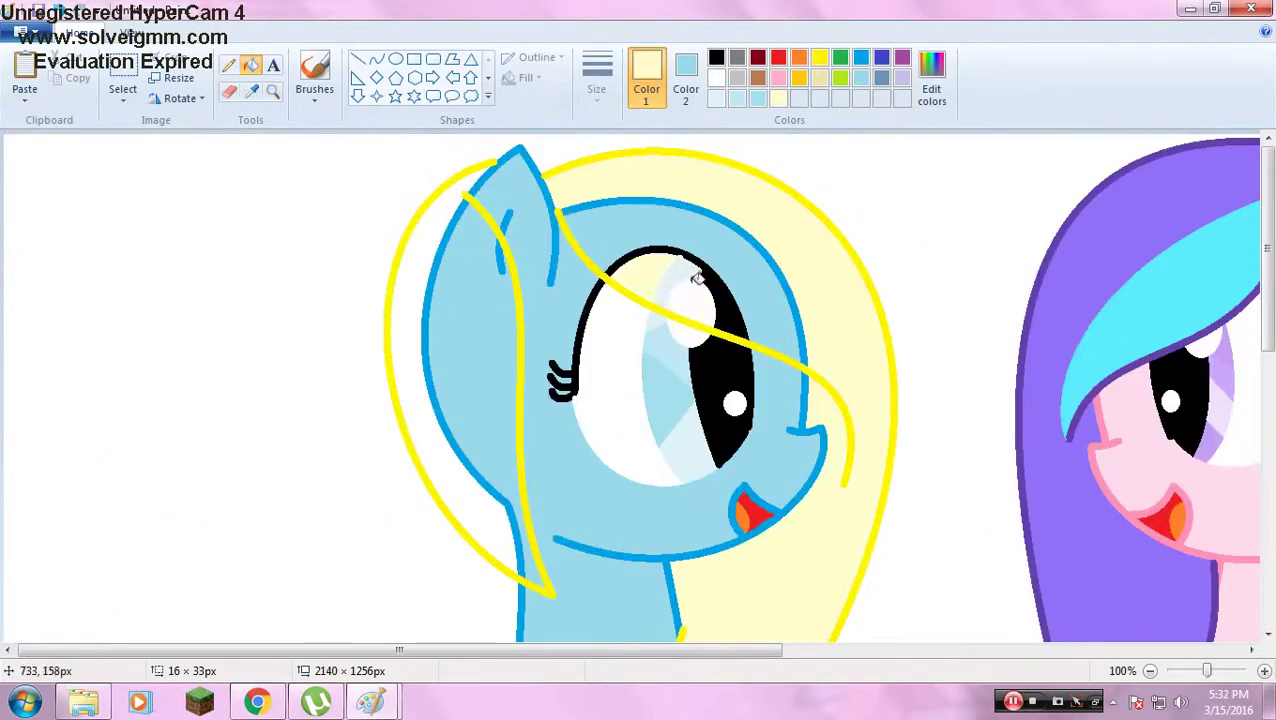
{"action": "left_click", "coordinate": [697, 278]}
{"action": "left_click", "coordinate": [465, 330]}
{"action": "left_click", "coordinate": [407, 296]}
{"action": "left_click", "coordinate": [272, 91]}
{"action": "left_click", "coordinate": [400, 447]}
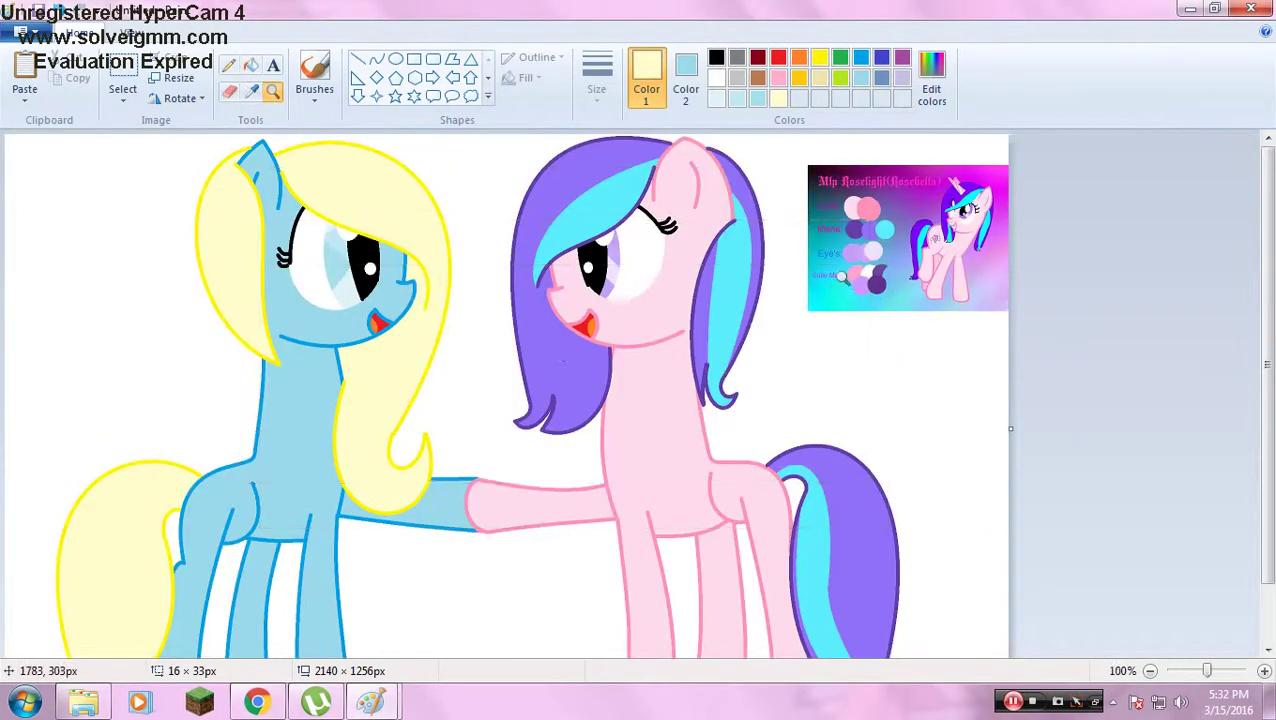
Try to select the reference pony's heart cutie mark with a free-form selection.
{"action": "left_click", "coordinate": [842, 276]}
{"action": "left_click", "coordinate": [122, 100]}
{"action": "left_click", "coordinate": [160, 162]}
{"action": "left_click_drag", "start_coordinate": [663, 315], "coordinate": [725, 268]}
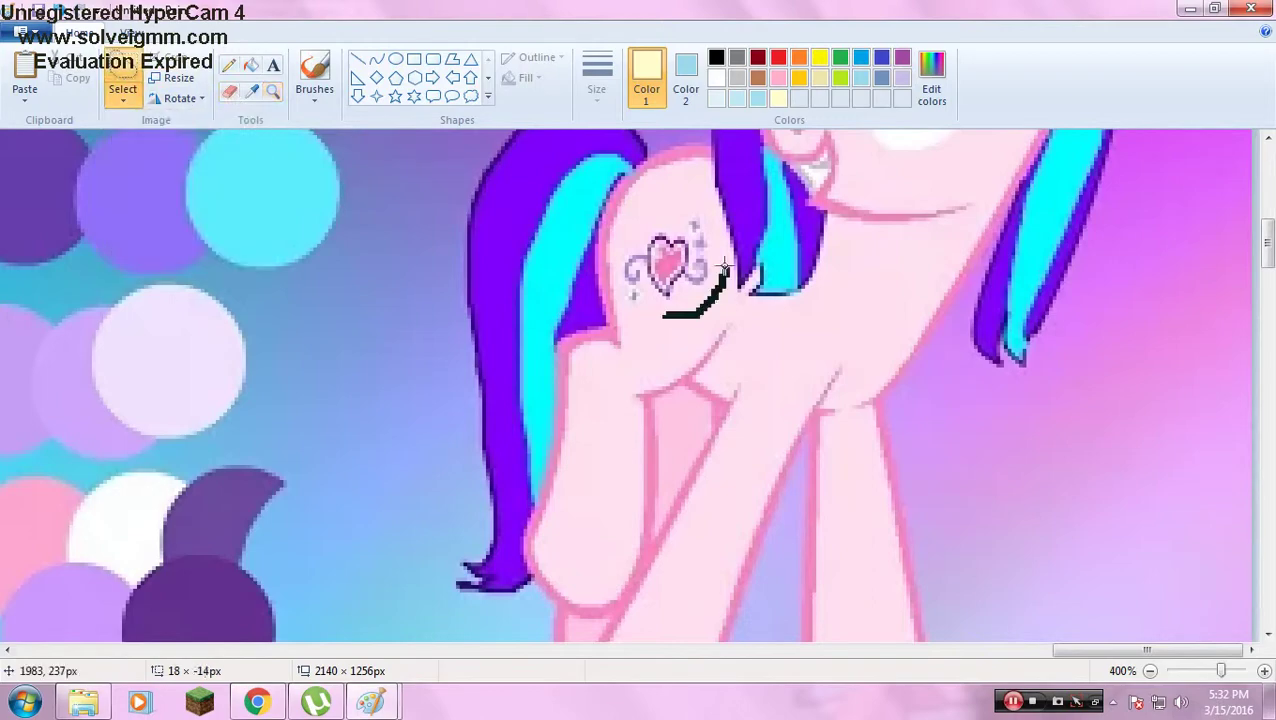
{"action": "left_click", "coordinate": [272, 91]}
{"action": "right_click", "coordinate": [746, 379]}
{"action": "right_click", "coordinate": [866, 419]}
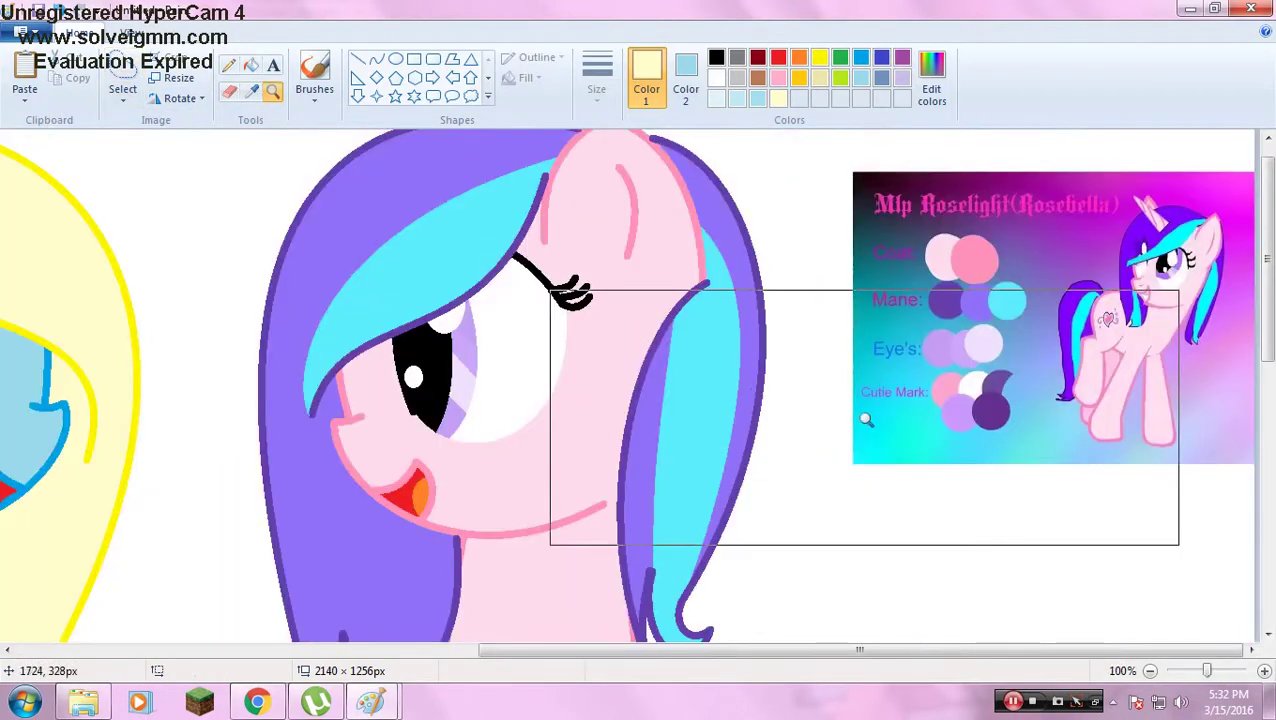
{"action": "left_click", "coordinate": [866, 419]}
{"action": "left_click", "coordinate": [272, 66]}
{"action": "left_click_drag", "start_coordinate": [157, 210], "coordinate": [1008, 640]}
{"action": "type", "text": "i'm ganna p"}
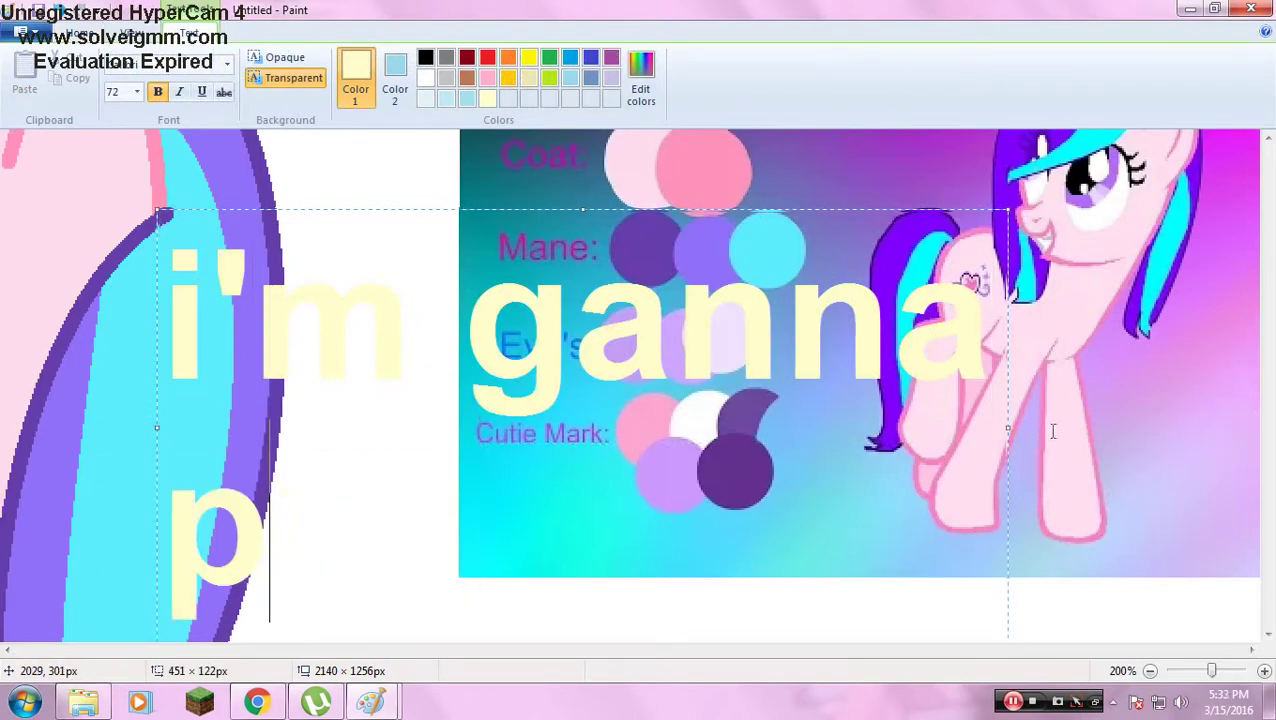
{"action": "key", "text": "BackSpace"}
{"action": "type", "text": "stop it right"}
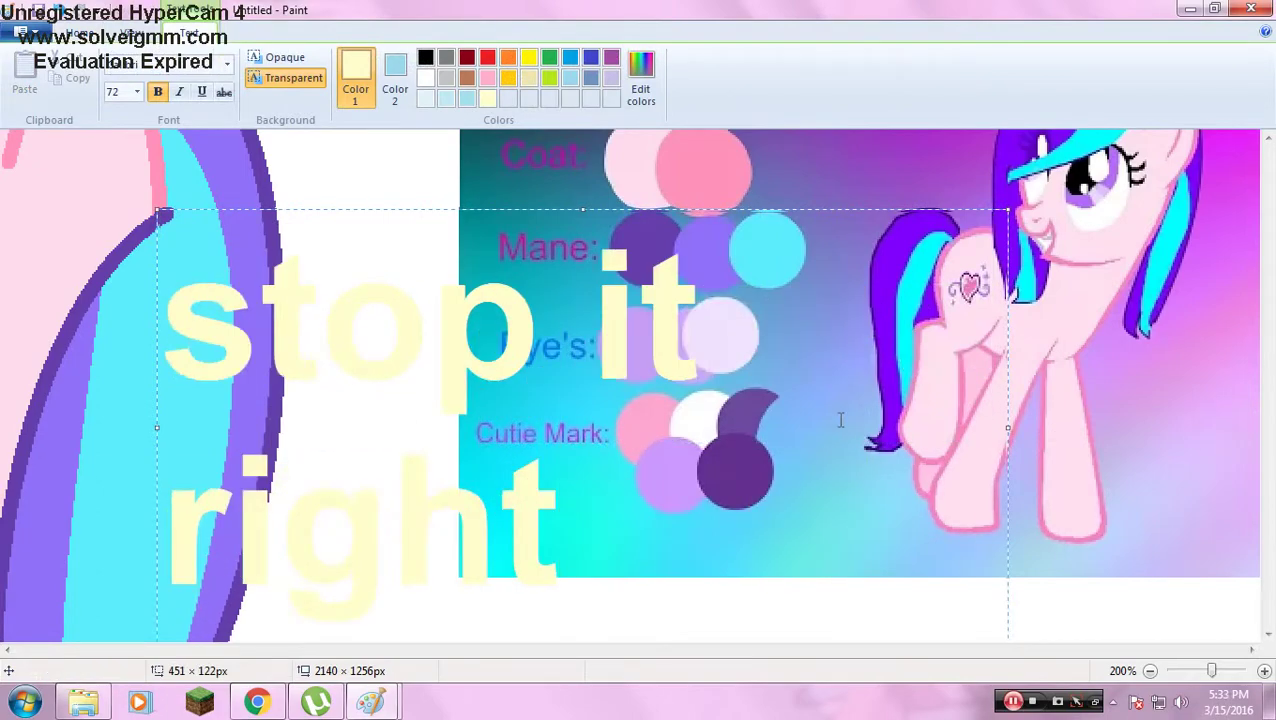
{"action": "key", "text": "Escape"}
Add a unicorn horn with curved ridges to the right pony, outlined in pink, filled with pale pink, with a dark purple curve at its base.
{"action": "left_click", "coordinate": [274, 91]}
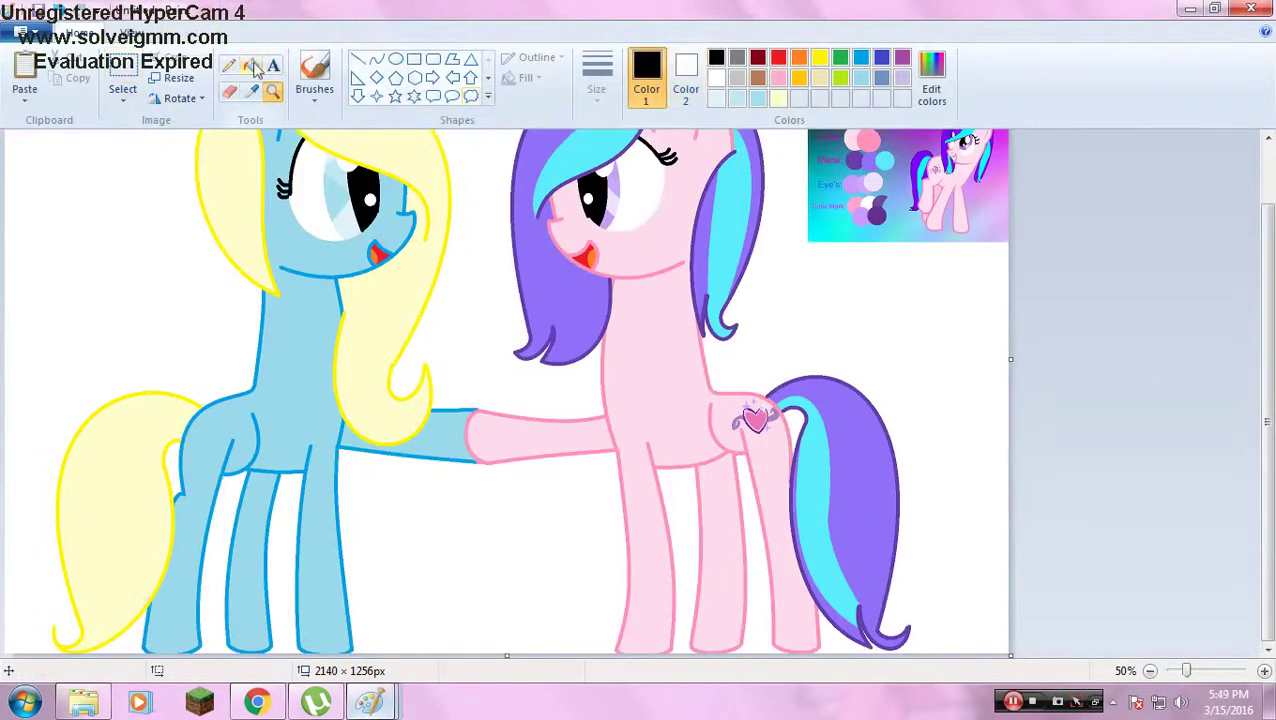
{"action": "left_click", "coordinate": [783, 270]}
{"action": "left_click", "coordinate": [421, 313]}
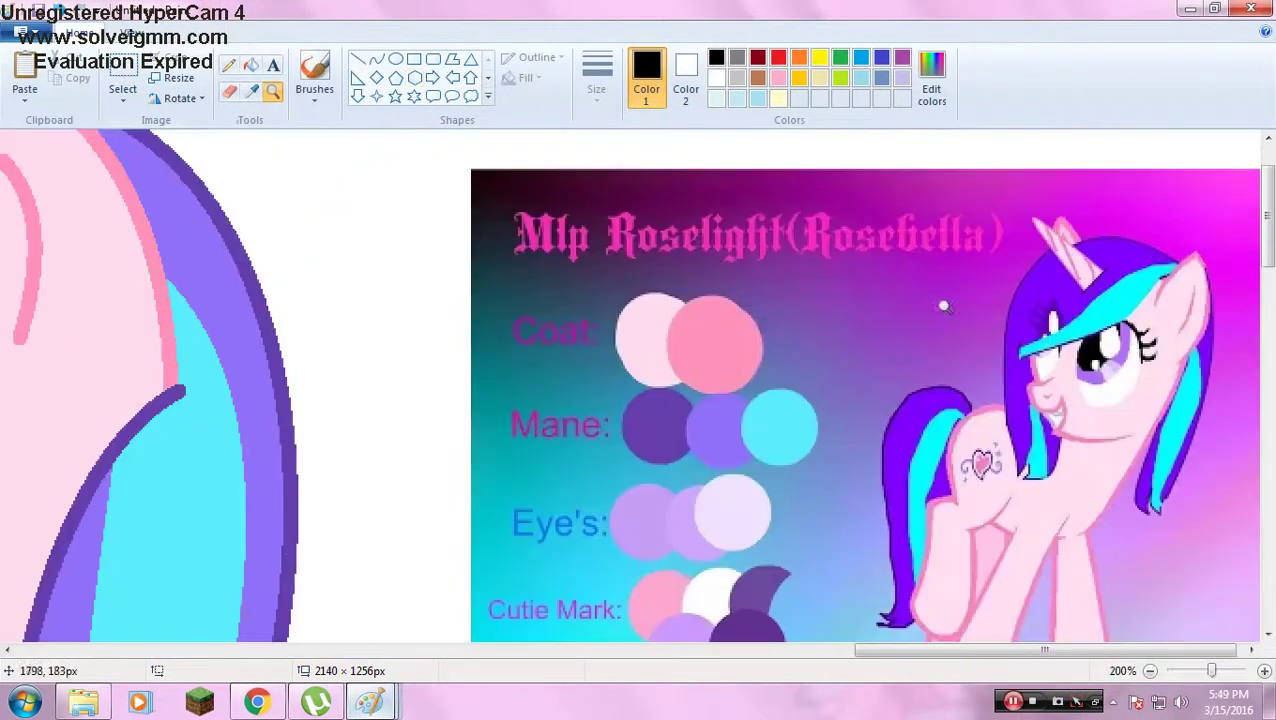
{"action": "left_click", "coordinate": [537, 57]}
{"action": "left_click", "coordinate": [376, 59]}
{"action": "mouse_move", "coordinate": [462, 415]}
{"action": "left_mouse_down"}
{"action": "mouse_move", "coordinate": [545, 320]}
{"action": "mouse_move", "coordinate": [478, 390]}
{"action": "left_mouse_up"}
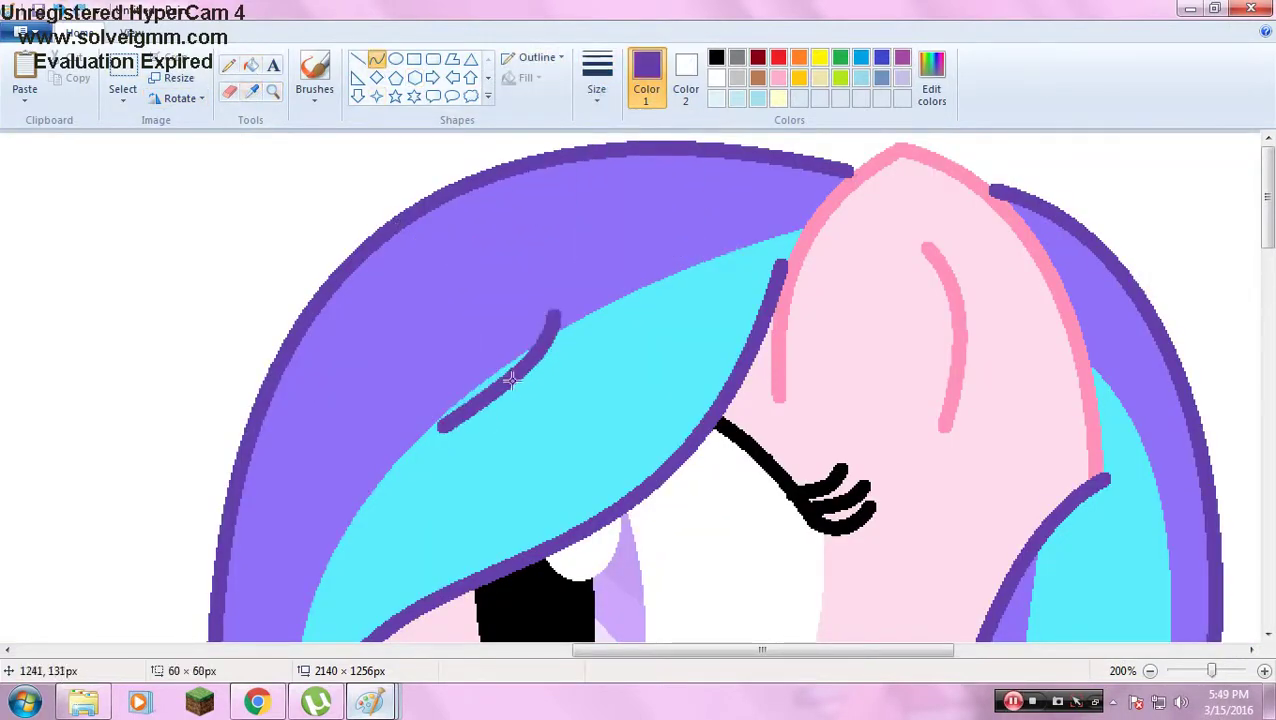
{"action": "left_click_drag", "start_coordinate": [457, 402], "coordinate": [280, 18]}
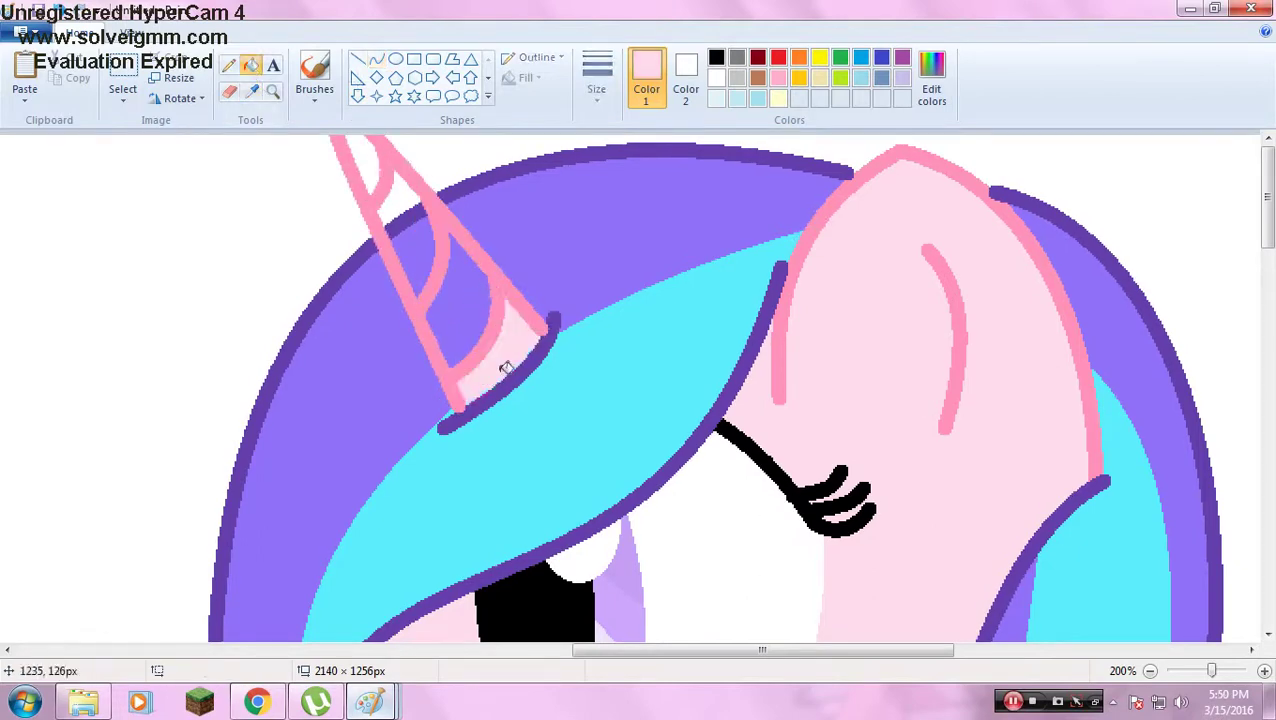
Draw a solid yellow five-pointed star with a white four-pointed sparkle over it on the left pony's flank.
{"action": "scroll", "coordinate": [473, 361], "scroll_direction": "down", "scroll_amount": 2}
{"action": "scroll", "coordinate": [496, 276], "scroll_direction": "up", "scroll_amount": 3}
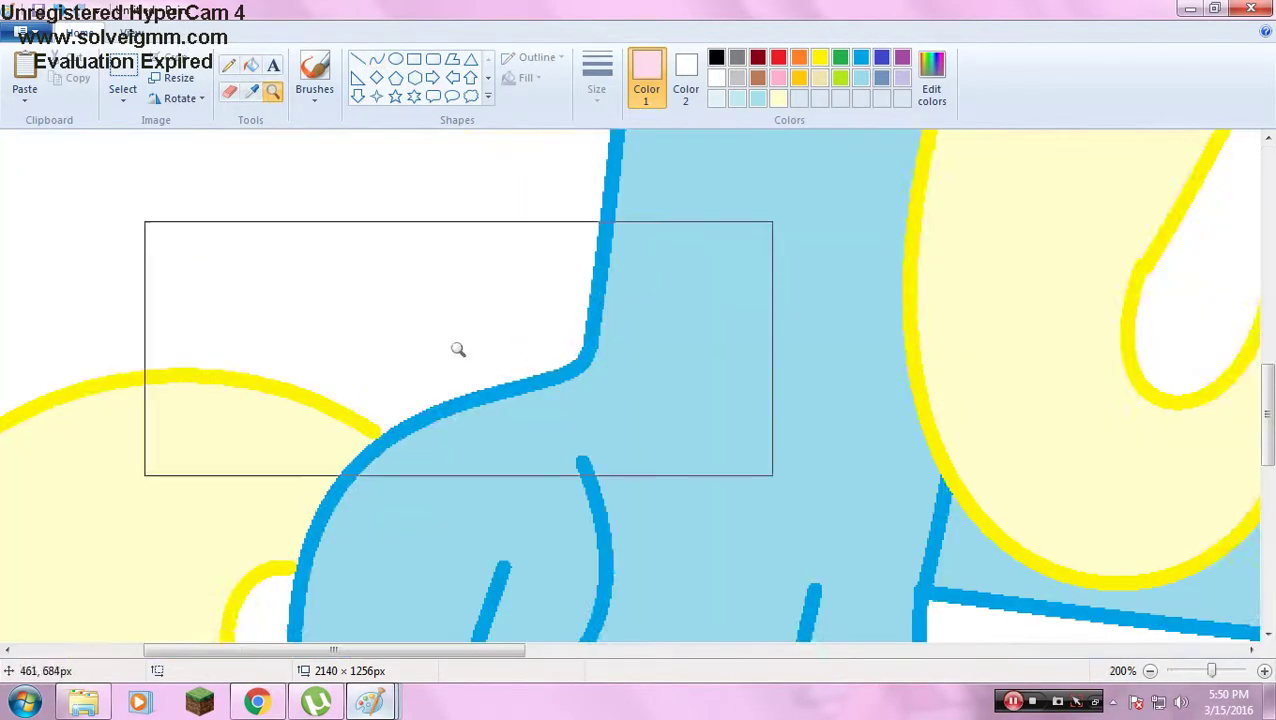
{"action": "left_click", "coordinate": [819, 57]}
{"action": "left_click", "coordinate": [686, 75]}
{"action": "left_click", "coordinate": [819, 57]}
{"action": "left_click_drag", "start_coordinate": [640, 262], "coordinate": [356, 558]}
{"action": "left_click", "coordinate": [376, 96]}
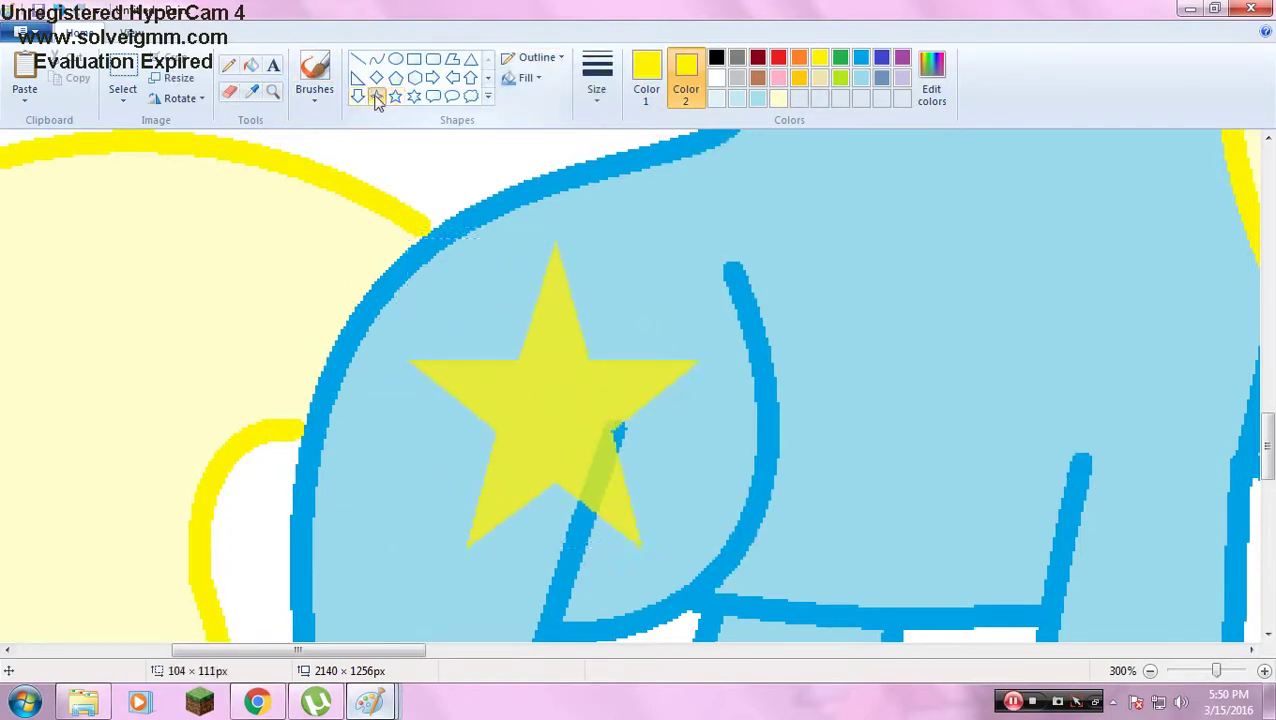
{"action": "left_click_drag", "start_coordinate": [542, 288], "coordinate": [413, 462]}
Add a pink cloud callout without its tail bubbles over the lower part of the left pony's star.
{"action": "scroll", "coordinate": [517, 430], "scroll_direction": "up", "scroll_amount": 3}
{"action": "scroll", "coordinate": [661, 416], "scroll_direction": "down", "scroll_amount": 3}
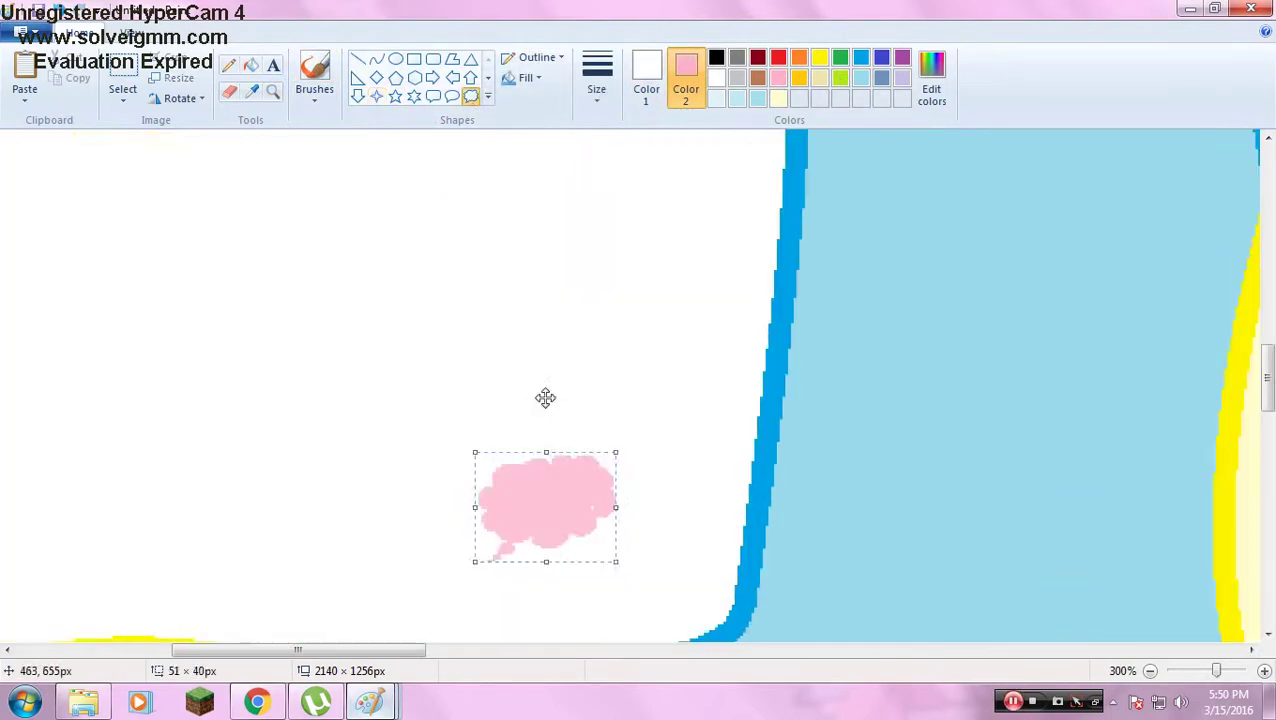
{"action": "left_click_drag", "start_coordinate": [544, 504], "coordinate": [533, 362]}
{"action": "left_click", "coordinate": [229, 91]}
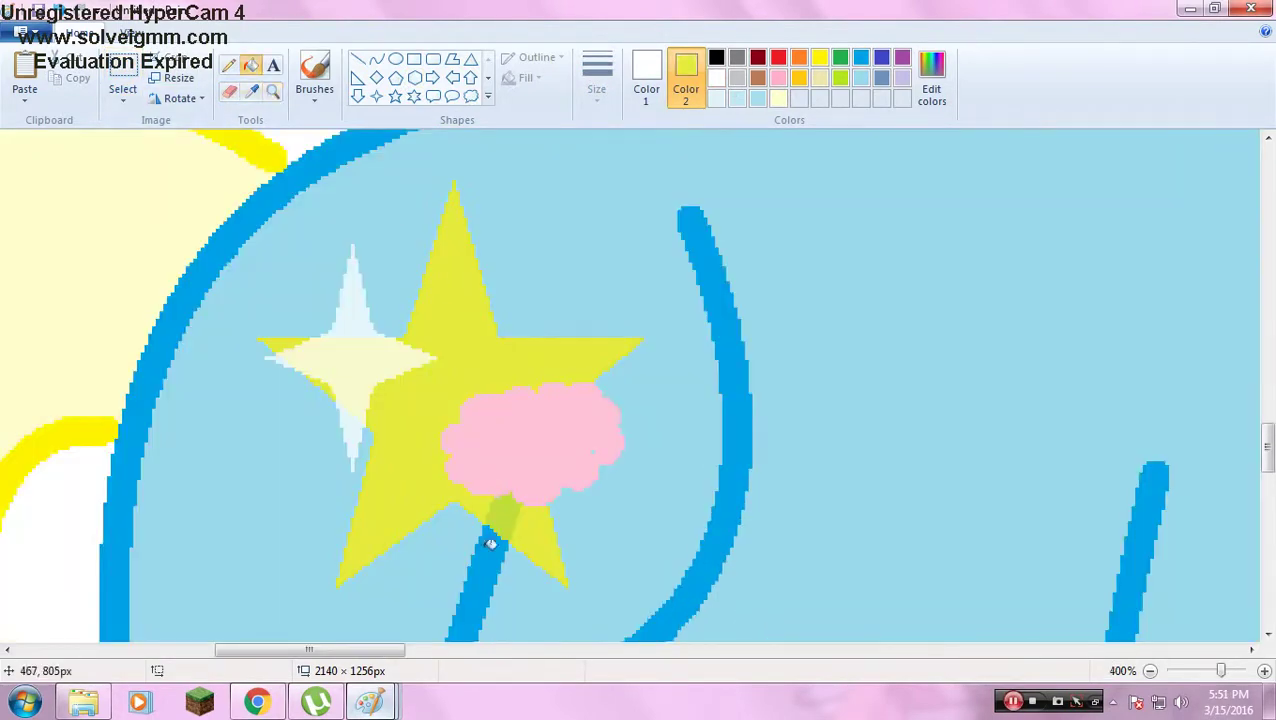
Undo the first cutie mark and redraw the solid yellow five-pointed star on the left pony's flank.
{"action": "left_click", "coordinate": [123, 100]}
{"action": "left_click", "coordinate": [170, 158]}
{"action": "mouse_move", "coordinate": [236, 432]}
{"action": "left_mouse_down"}
{"action": "mouse_move", "coordinate": [285, 251]}
{"action": "mouse_move", "coordinate": [342, 604]}
{"action": "left_mouse_up"}
{"action": "left_click", "coordinate": [56, 8]}
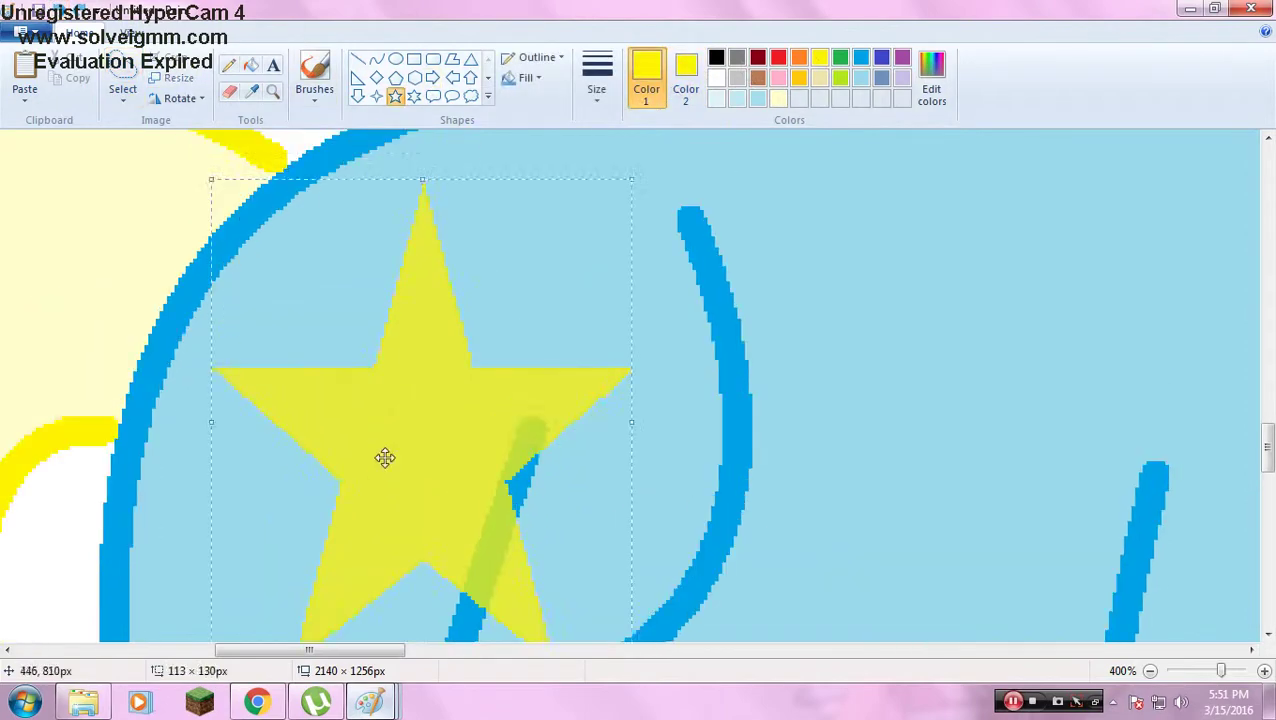
{"action": "left_click_drag", "start_coordinate": [384, 454], "coordinate": [419, 356]}
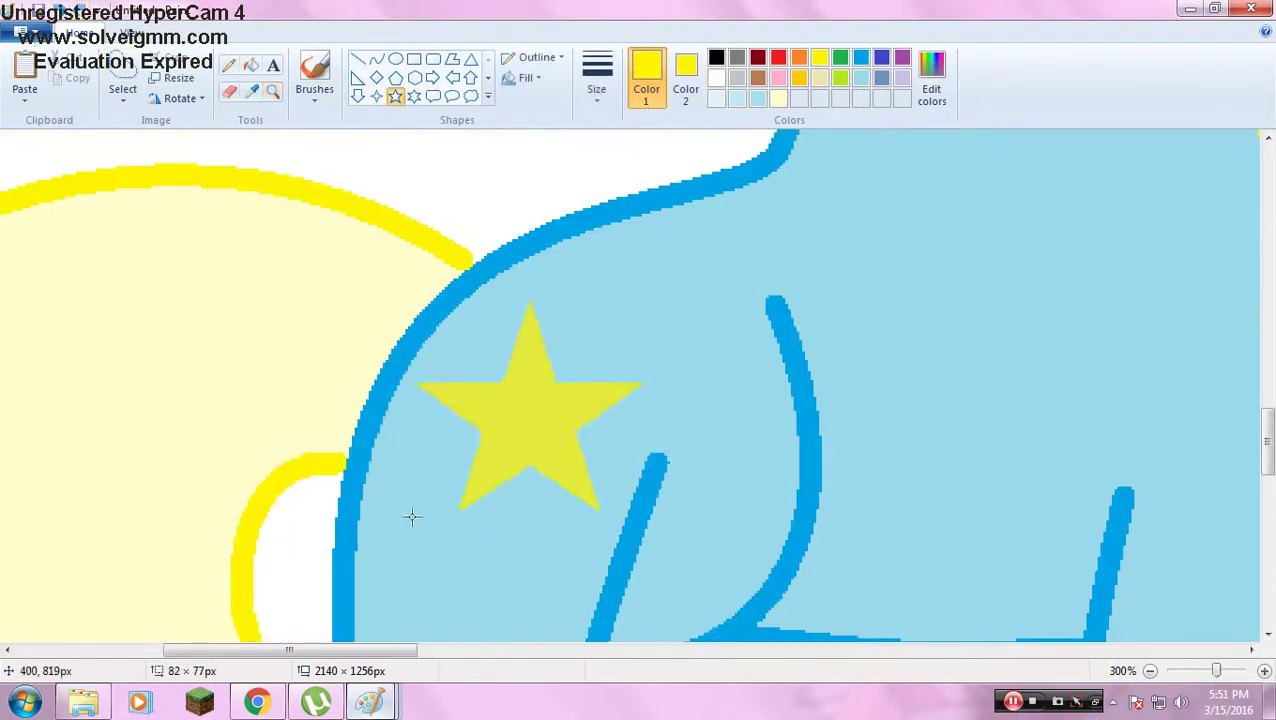
{"action": "left_click_drag", "start_coordinate": [412, 516], "coordinate": [555, 495]}
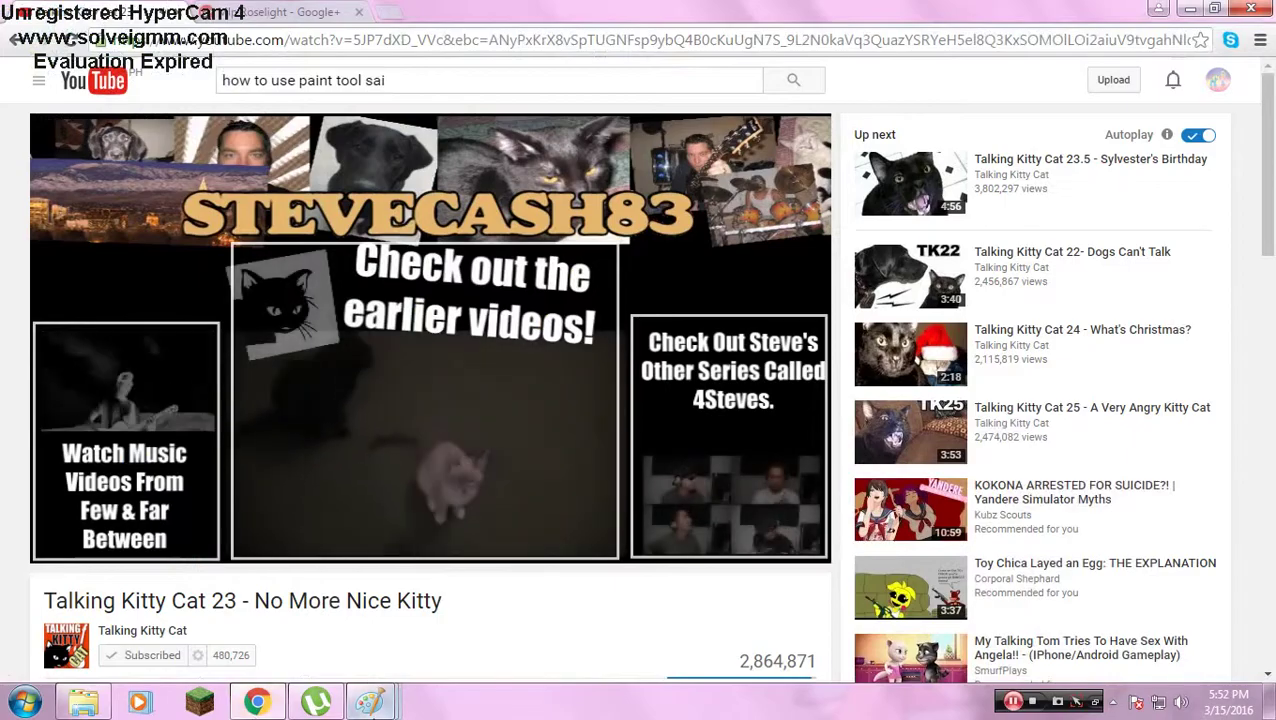
{"action": "left_click", "coordinate": [183, 613]}
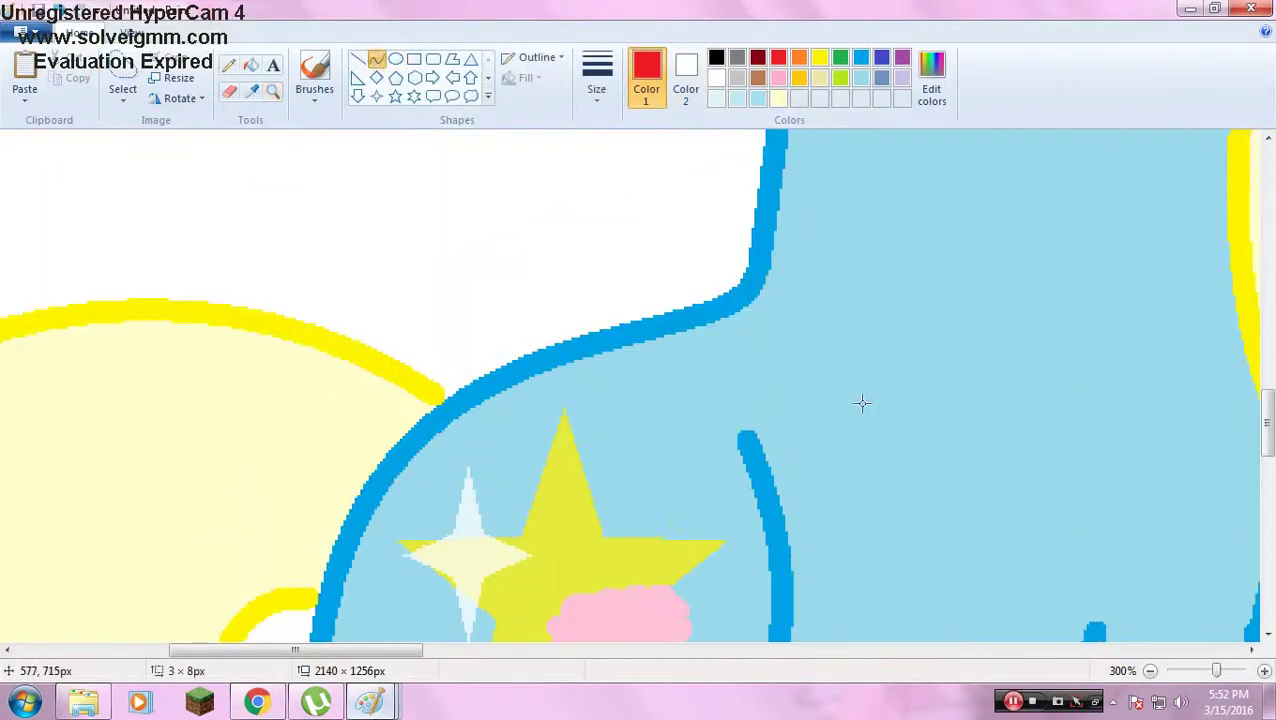
Outline a folded wing with feather tips over the left pony's flank using solid red curves.
{"action": "left_click", "coordinate": [537, 57]}
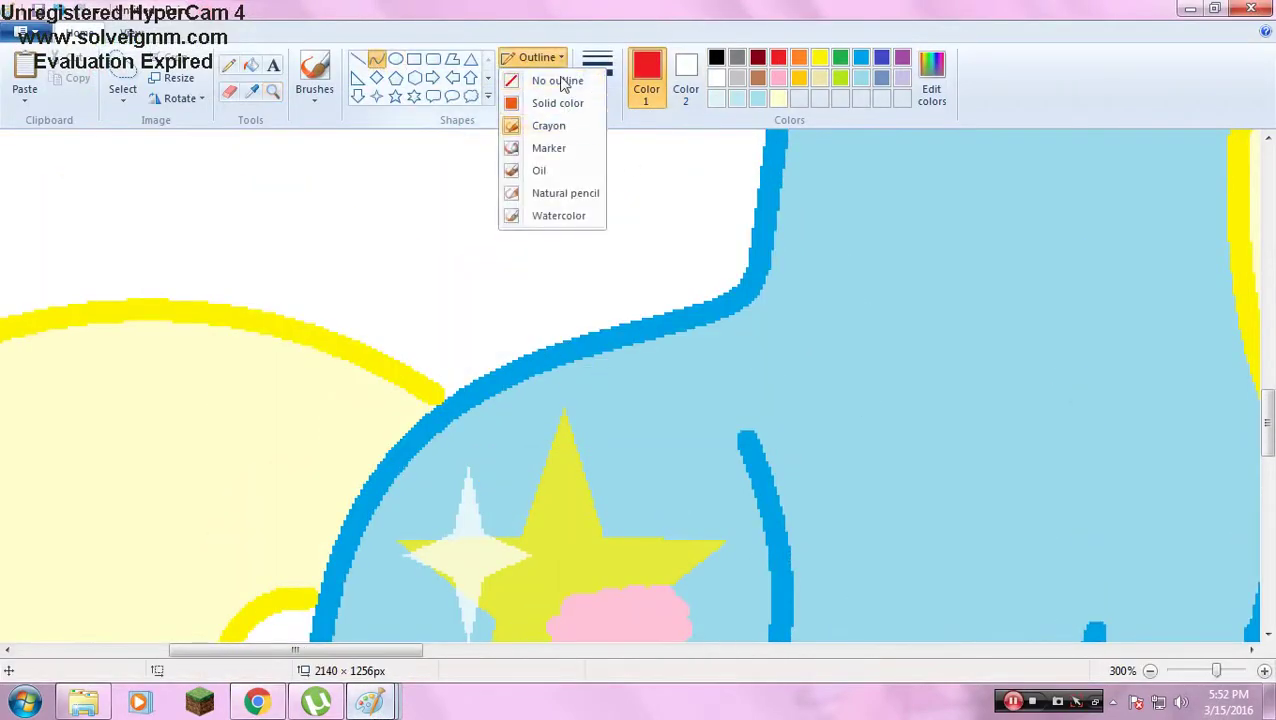
{"action": "left_click", "coordinate": [561, 80]}
{"action": "mouse_move", "coordinate": [885, 386]}
{"action": "left_mouse_down"}
{"action": "mouse_move", "coordinate": [541, 490]}
{"action": "mouse_move", "coordinate": [613, 541]}
{"action": "mouse_move", "coordinate": [584, 570]}
{"action": "mouse_move", "coordinate": [595, 540]}
{"action": "left_mouse_up"}
{"action": "scroll", "coordinate": [595, 540], "scroll_direction": "down", "scroll_amount": 3}
{"action": "left_click_drag", "start_coordinate": [627, 432], "coordinate": [576, 433]}
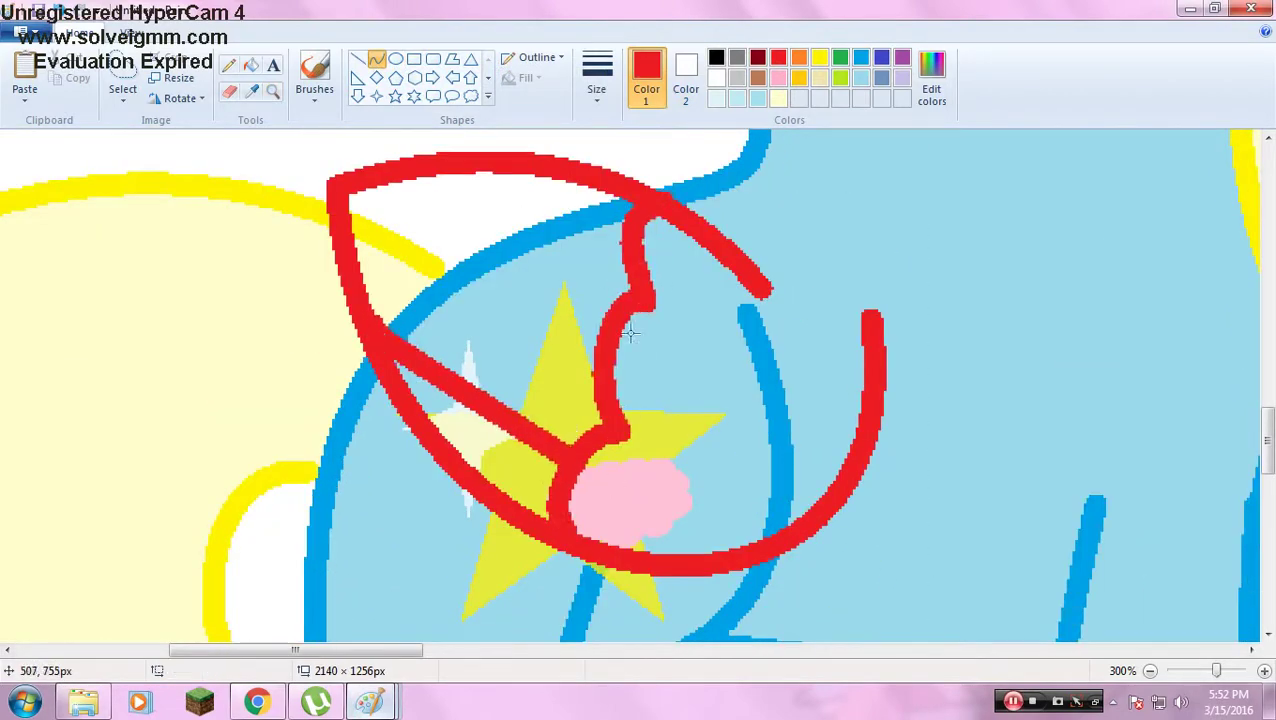
Fill every section inside the left pony's red wing outline with the light blue coat colour.
{"action": "left_click", "coordinate": [250, 63]}
{"action": "right_click", "coordinate": [765, 420]}
{"action": "right_click", "coordinate": [660, 440]}
{"action": "right_click", "coordinate": [630, 500]}
{"action": "right_click", "coordinate": [520, 475]}
{"action": "right_click", "coordinate": [400, 255]}
{"action": "right_click", "coordinate": [533, 228]}
{"action": "right_click", "coordinate": [560, 400]}
{"action": "scroll", "coordinate": [570, 436], "scroll_direction": "up", "scroll_amount": 3, "text": "ctrl"}
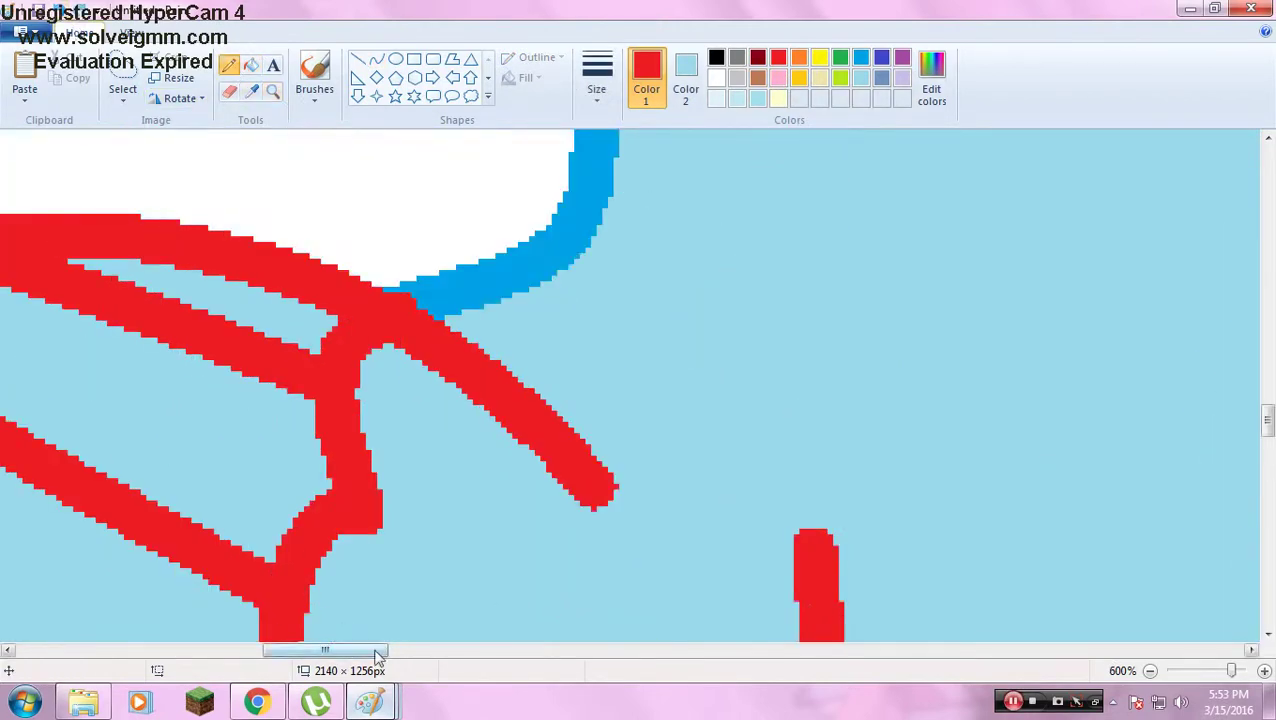
{"action": "scroll", "coordinate": [336, 268], "scroll_direction": "down", "scroll_amount": 2, "text": "ctrl"}
{"action": "left_click", "coordinate": [272, 91]}
{"action": "right_click", "coordinate": [326, 336]}
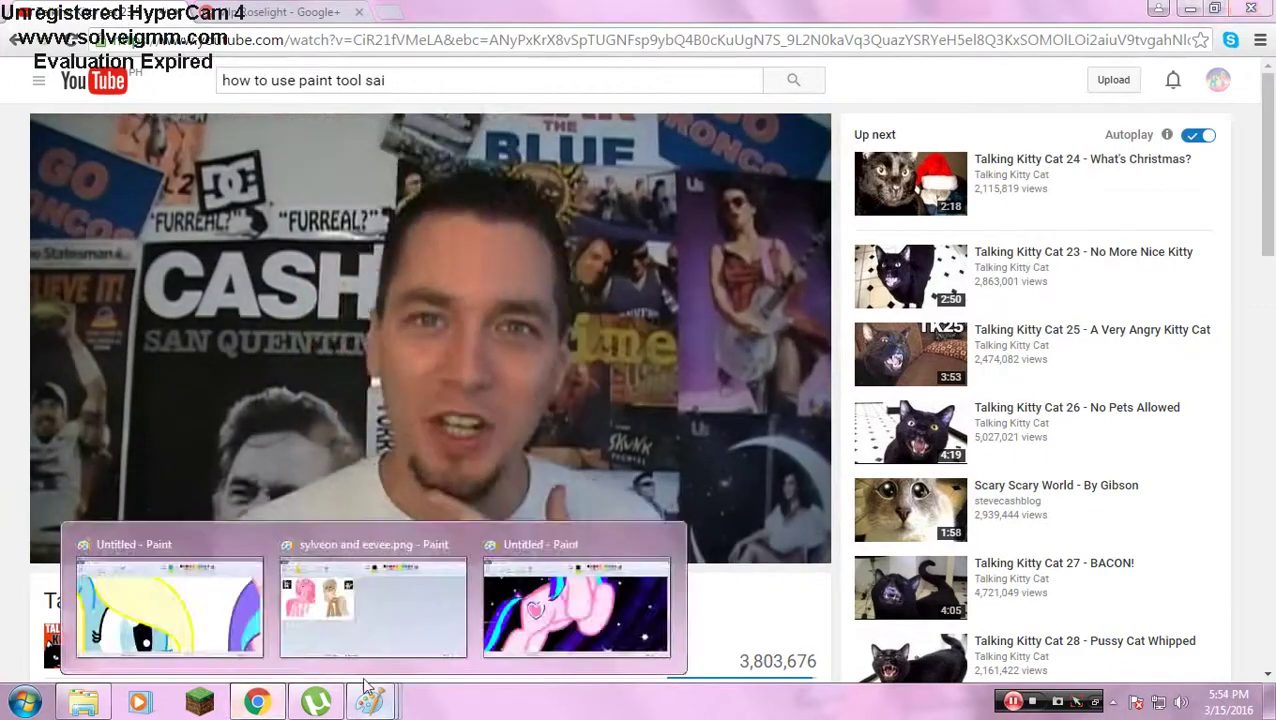
Return to the pony drawing and give the left pony a ridged horn with blue outline, light blue fill and a yellow curve at its base.
{"action": "left_click", "coordinate": [366, 690]}
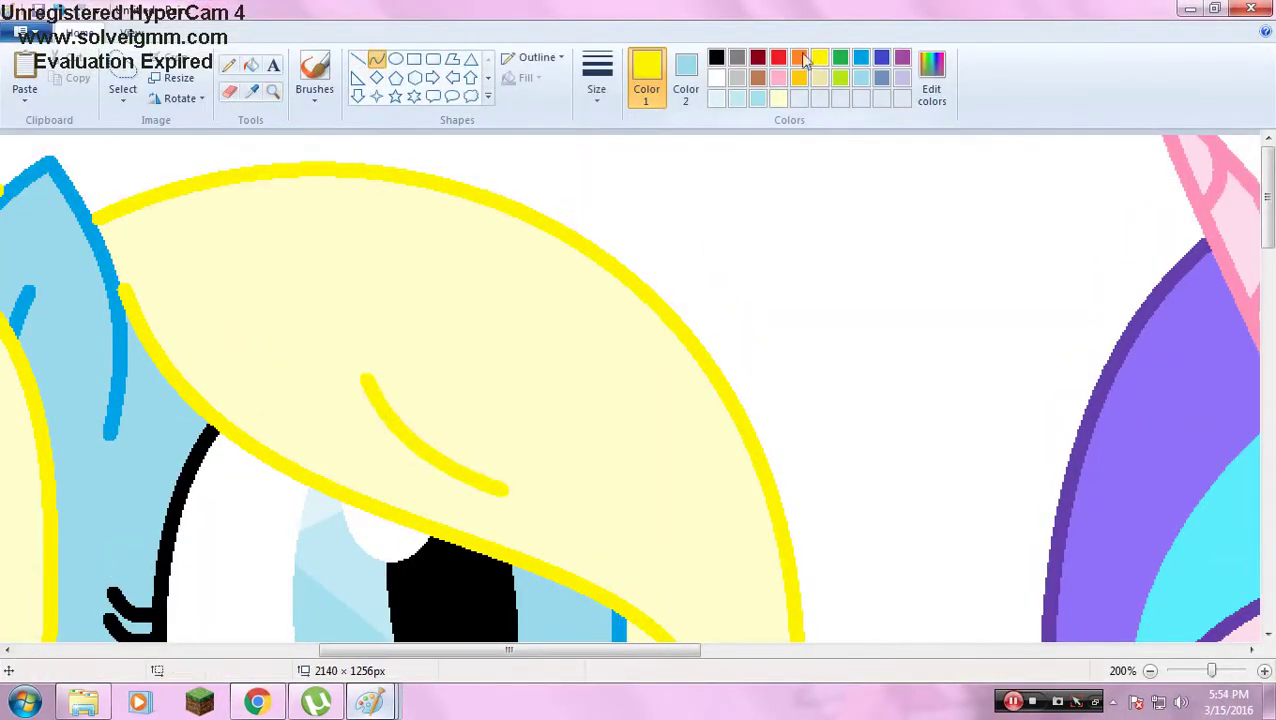
{"action": "left_click_drag", "start_coordinate": [480, 470], "coordinate": [640, 8]}
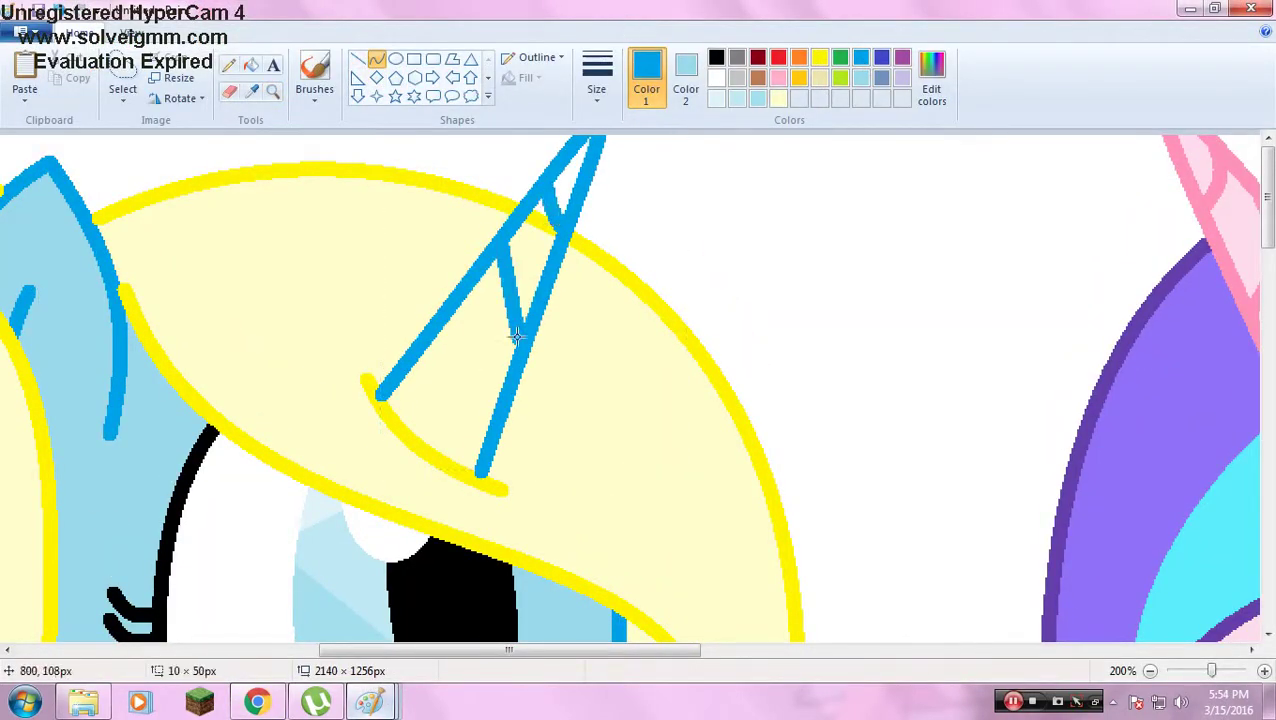
{"action": "scroll", "coordinate": [570, 157], "scroll_direction": "up", "scroll_amount": 2}
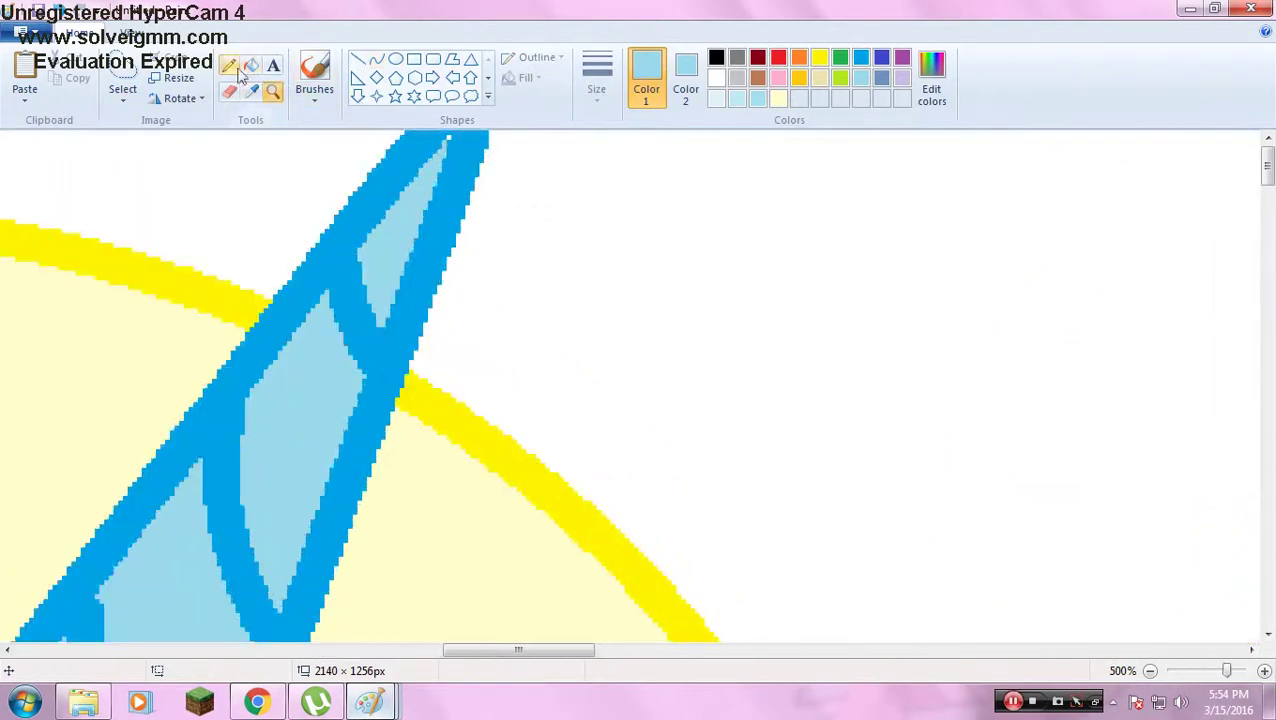
{"action": "left_click", "coordinate": [272, 91]}
{"action": "right_click", "coordinate": [367, 299]}
{"action": "left_click", "coordinate": [367, 299]}
{"action": "left_click", "coordinate": [499, 343]}
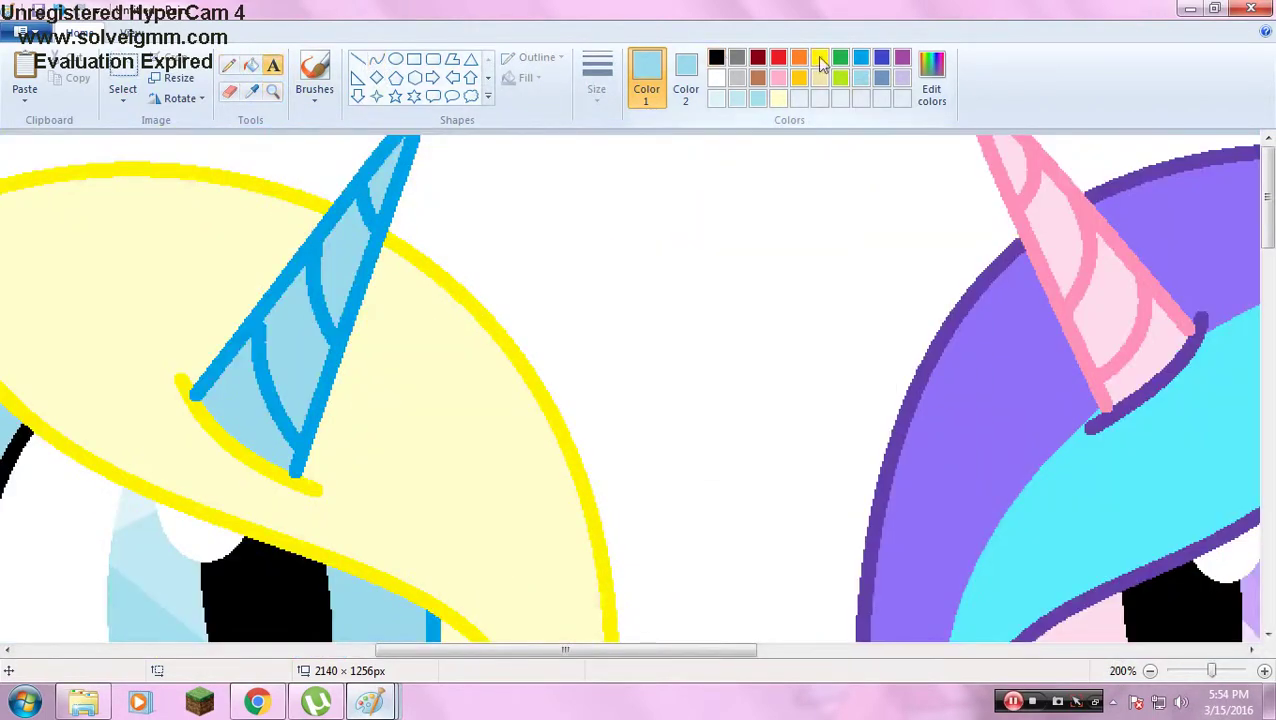
Write "nice to meet you" in bold blue size 22 text beside the left pony's horn, with a thin blue curved line below it.
{"action": "left_click_drag", "start_coordinate": [529, 186], "coordinate": [450, 184]}
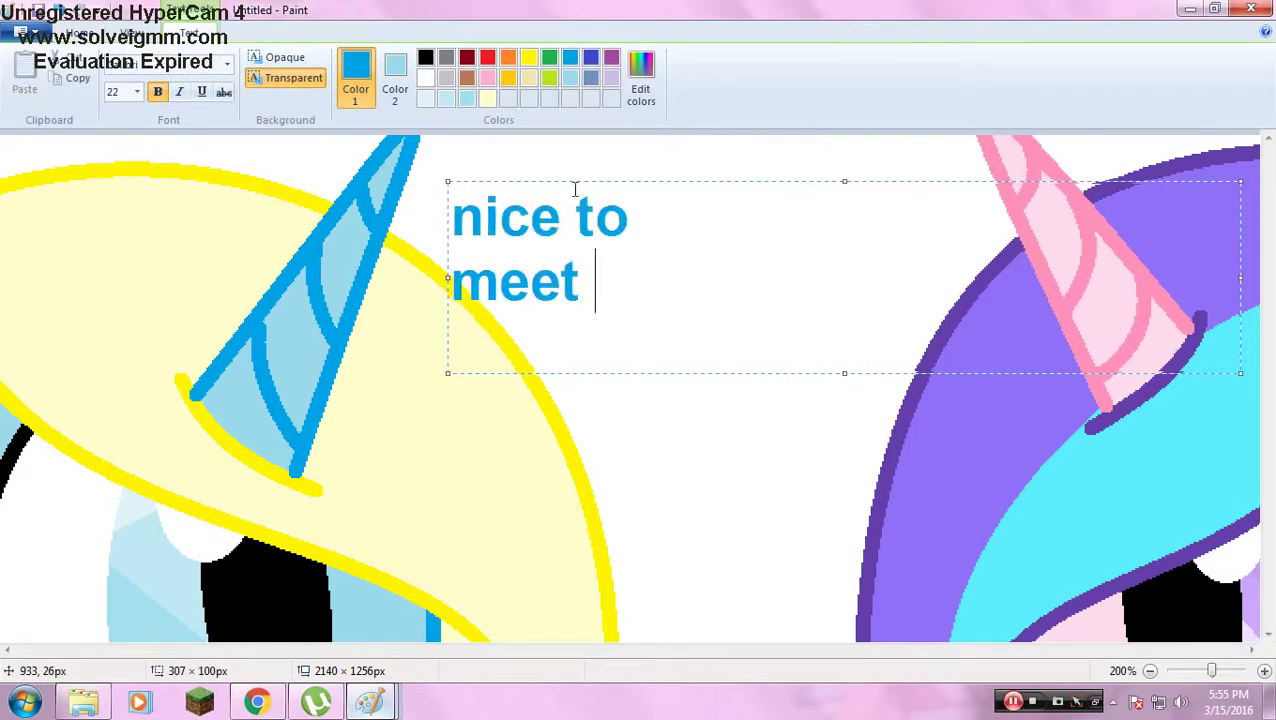
{"action": "type", "text": "you"}
{"action": "left_click_drag", "start_coordinate": [550, 181], "coordinate": [572, 162]}
{"action": "left_click_drag", "start_coordinate": [620, 319], "coordinate": [379, 339]}
{"action": "left_click", "coordinate": [376, 59]}
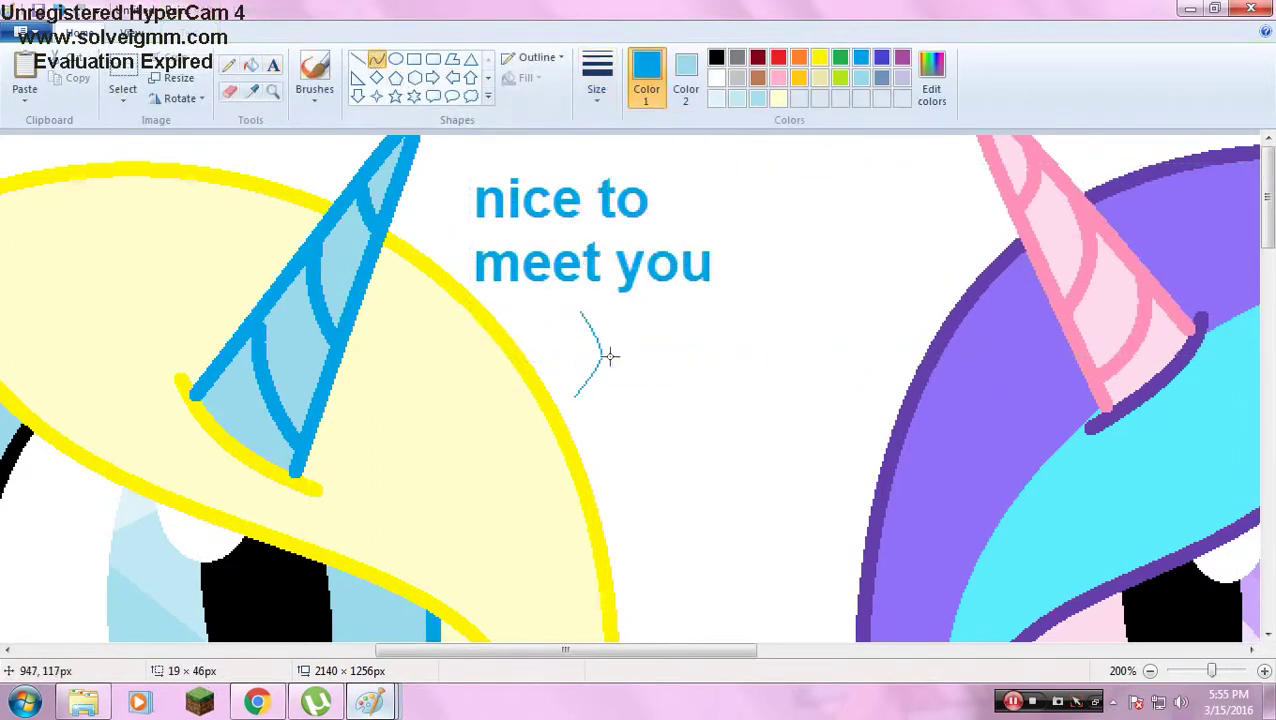
Write "you too" in bold purple size 22 text beside the right pony's mane, with a thin curved line below it.
{"action": "left_click", "coordinate": [273, 65]}
{"action": "scroll", "coordinate": [624, 380], "scroll_direction": "down", "scroll_amount": 3}
{"action": "left_click_drag", "start_coordinate": [624, 380], "coordinate": [992, 527]}
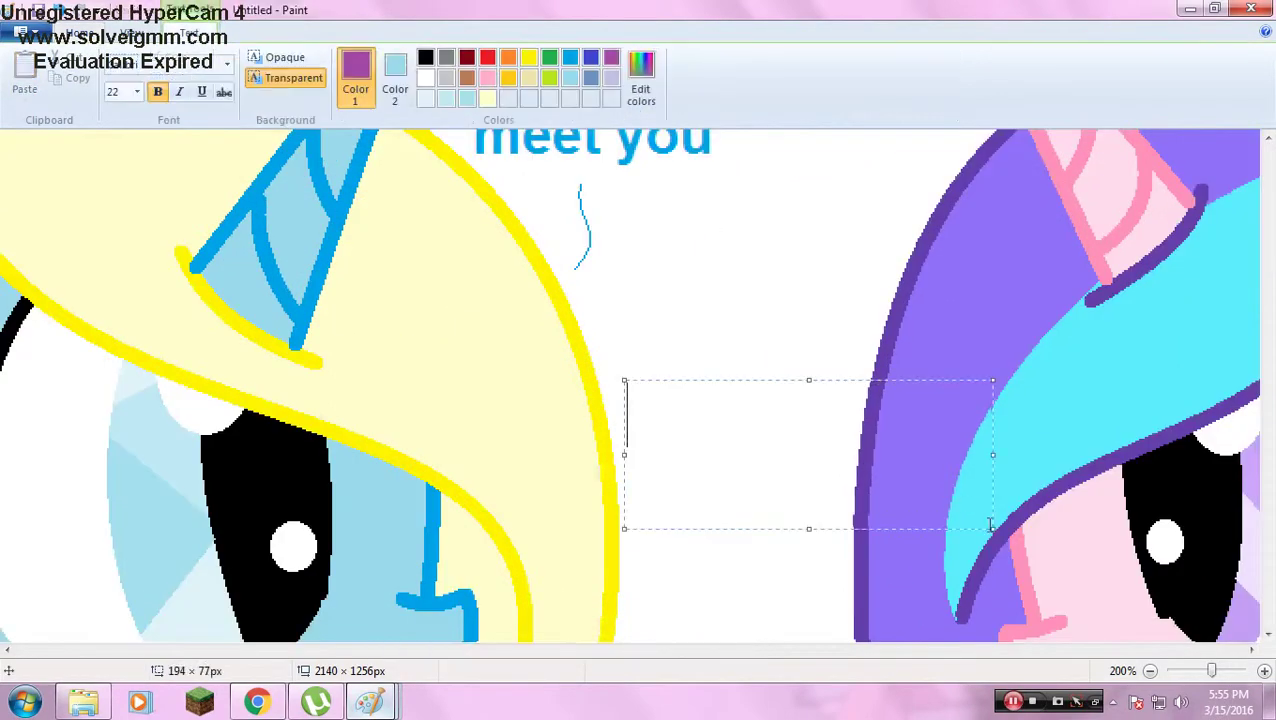
{"action": "left_click", "coordinate": [620, 246]}
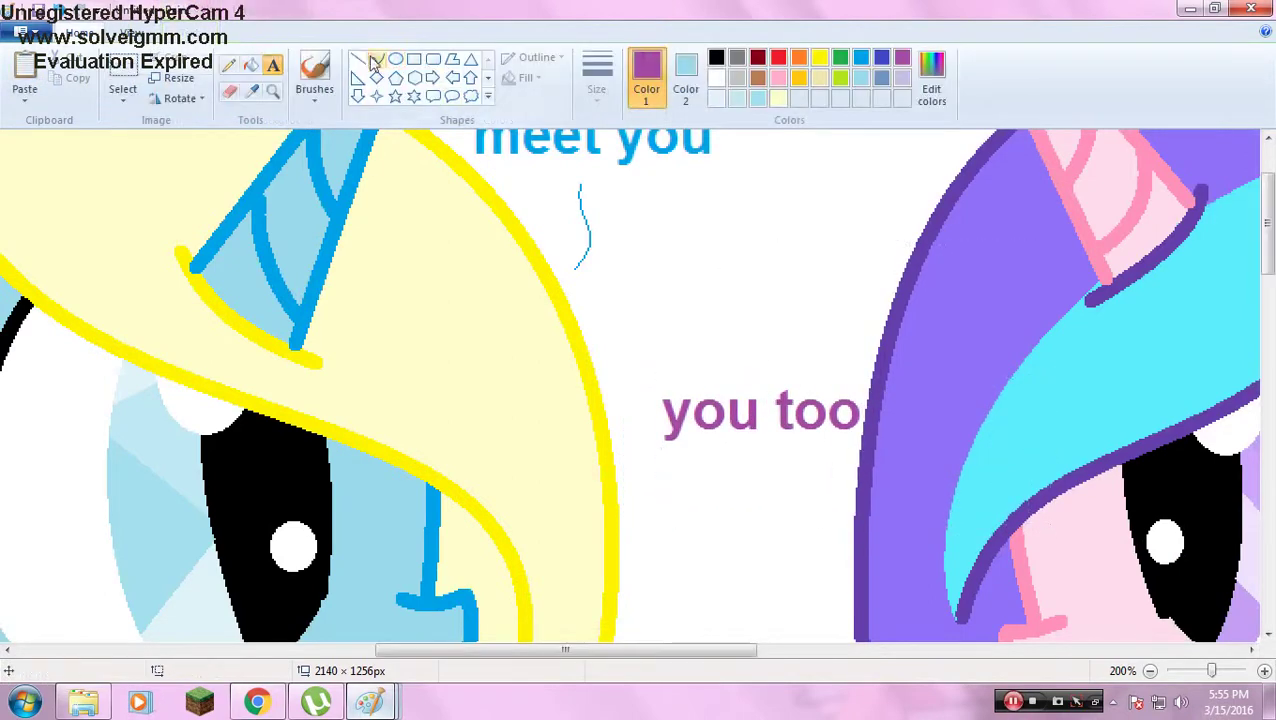
Select the character reference picture beside the right pony and delete it from the canvas.
{"action": "left_click", "coordinate": [273, 90]}
{"action": "right_click", "coordinate": [447, 390]}
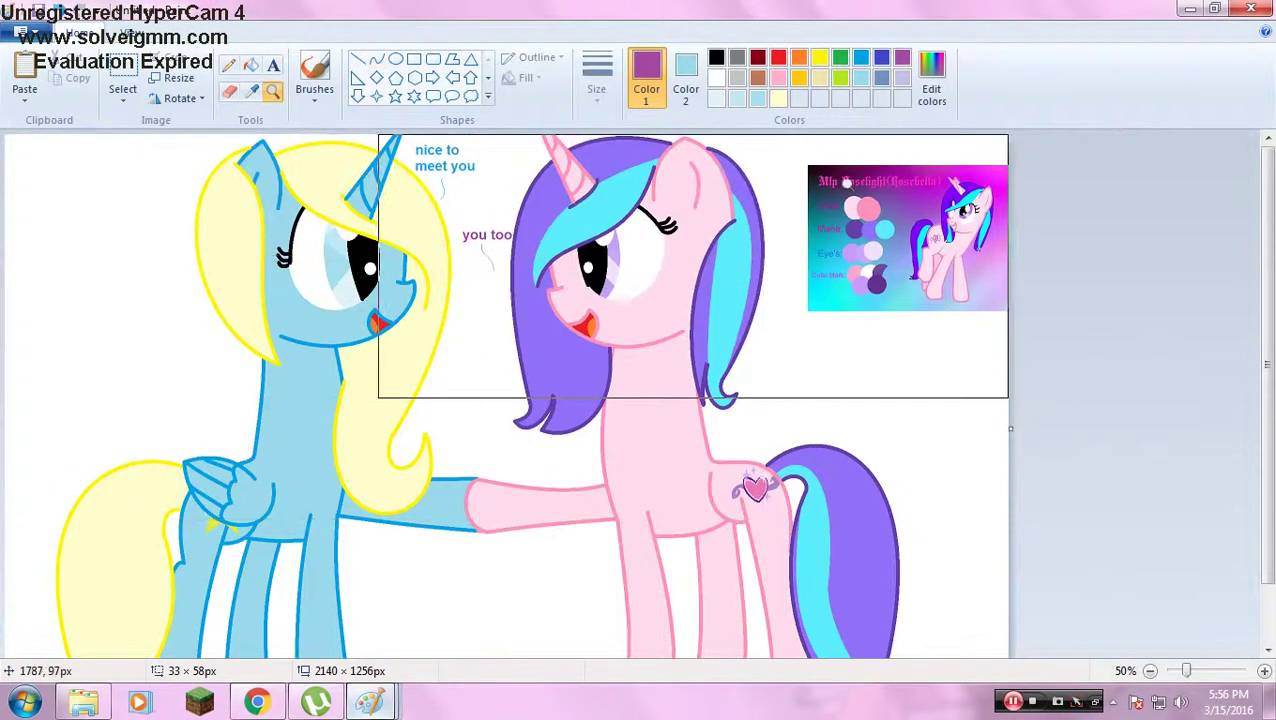
{"action": "left_click", "coordinate": [695, 268]}
{"action": "left_click", "coordinate": [122, 80]}
{"action": "left_click_drag", "start_coordinate": [803, 135], "coordinate": [1250, 583]}
{"action": "scroll", "coordinate": [1029, 483], "scroll_direction": "up", "scroll_amount": 3}
{"action": "key", "text": "Delete"}
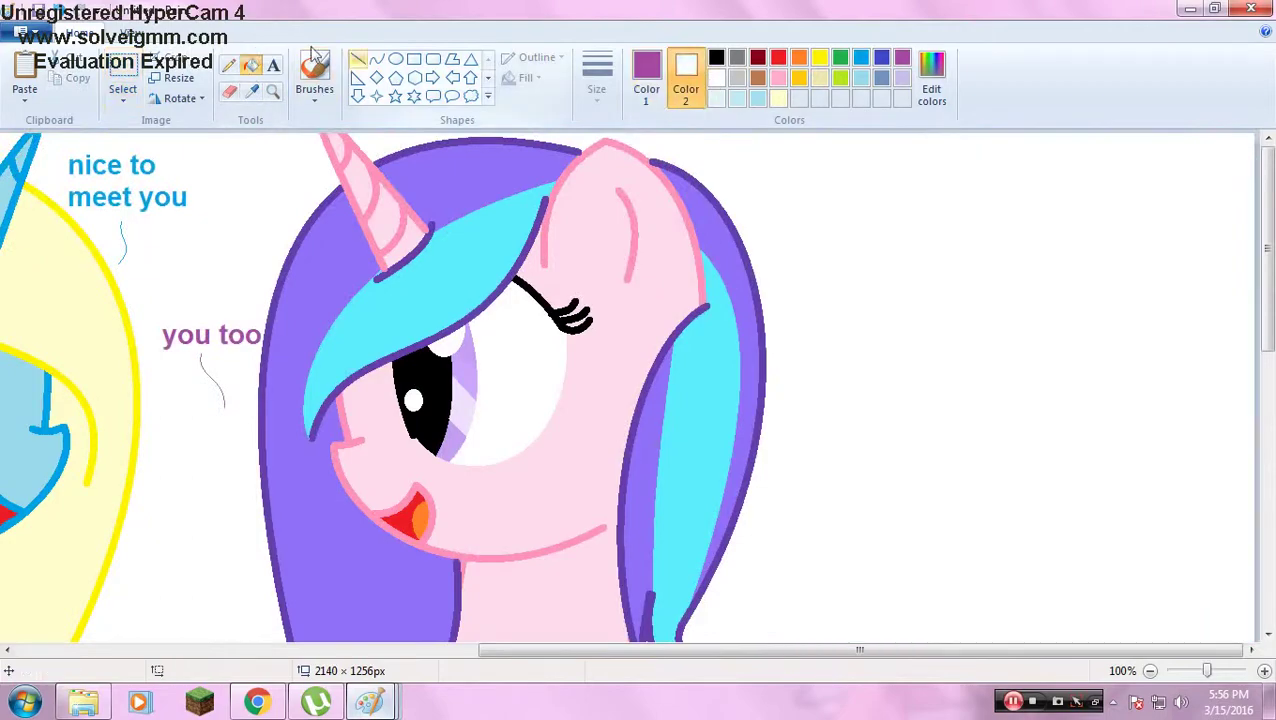
Write the name "MLP rosebella" in bold purple size 72 text beside the right pony's head.
{"action": "left_click", "coordinate": [273, 65]}
{"action": "left_click_drag", "start_coordinate": [744, 157], "coordinate": [1257, 340]}
{"action": "left_click", "coordinate": [137, 91]}
{"action": "type", "text": "MLP"}
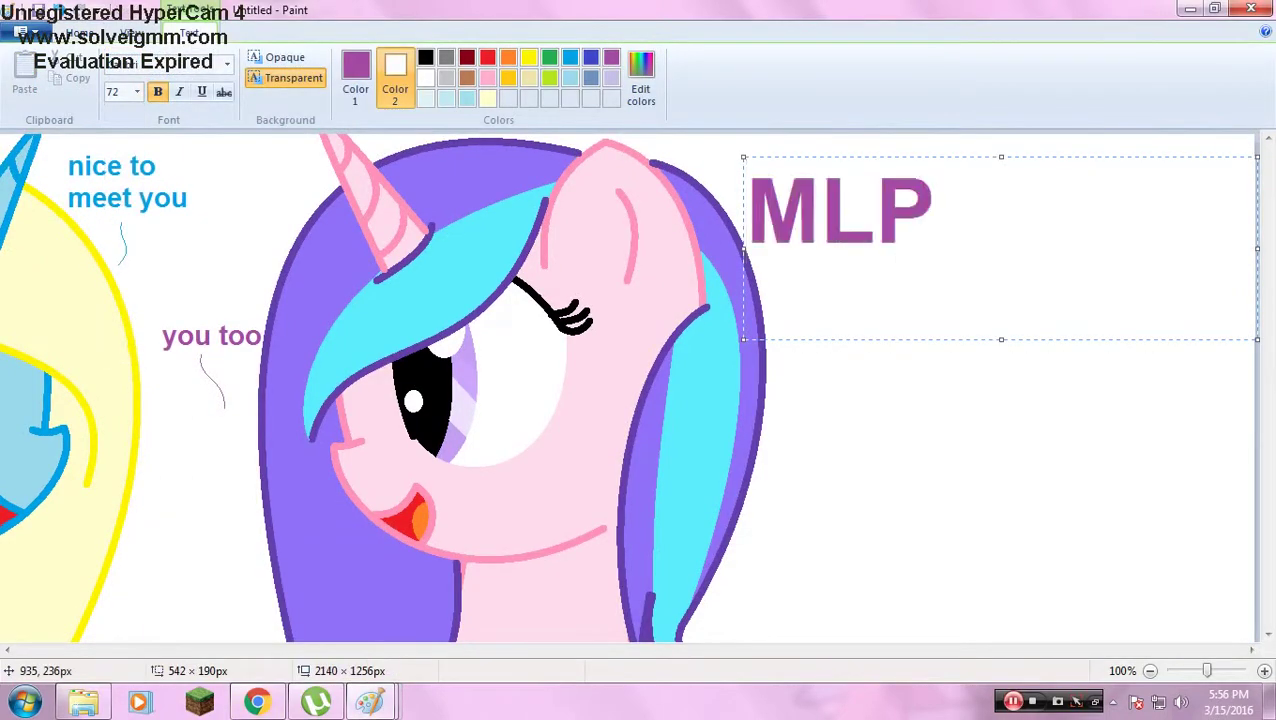
{"action": "type", "text": " roselight"}
{"action": "key", "text": "BackSpace"}
{"action": "key", "text": "BackSpace"}
{"action": "key", "text": "BackSpace"}
{"action": "key", "text": "BackSpace"}
{"action": "key", "text": "BackSpace"}
{"action": "type", "text": "bella"}
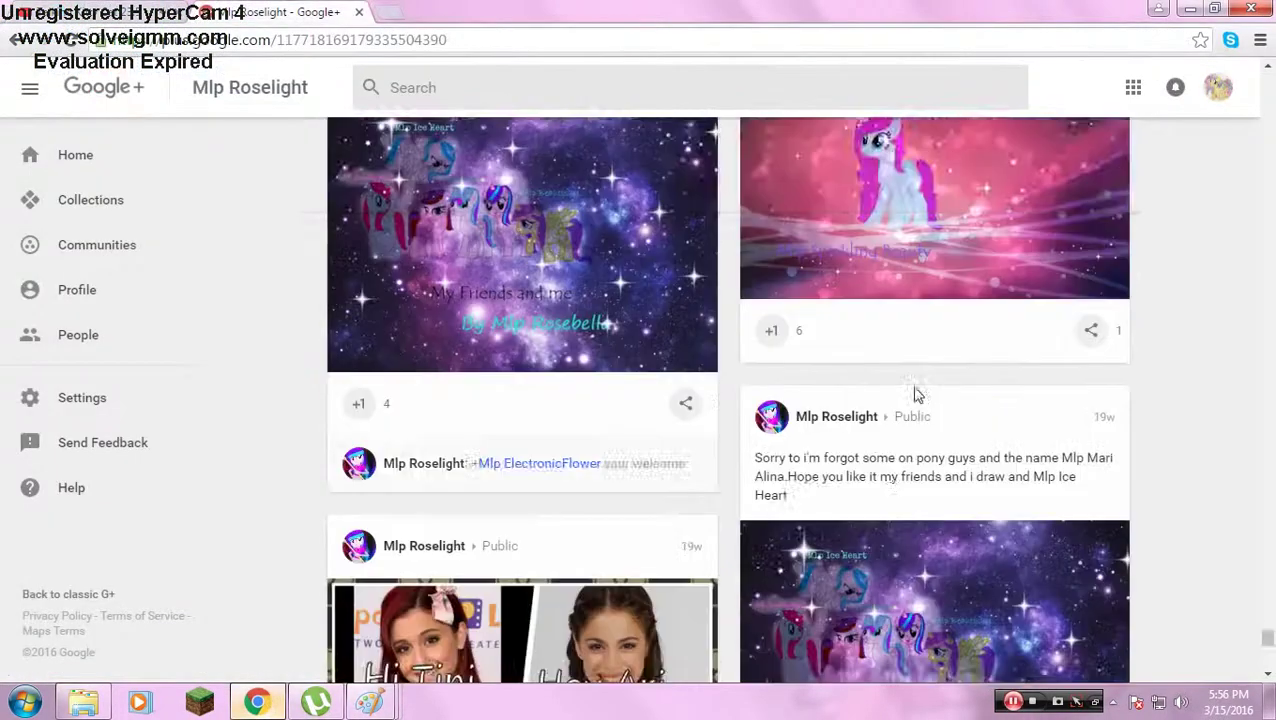
Write the name in lower case as "mlp rosebella" in bold purple size 72 text in the empty area beside the right pony.
{"action": "scroll", "coordinate": [870, 400], "scroll_direction": "down", "scroll_amount": 15}
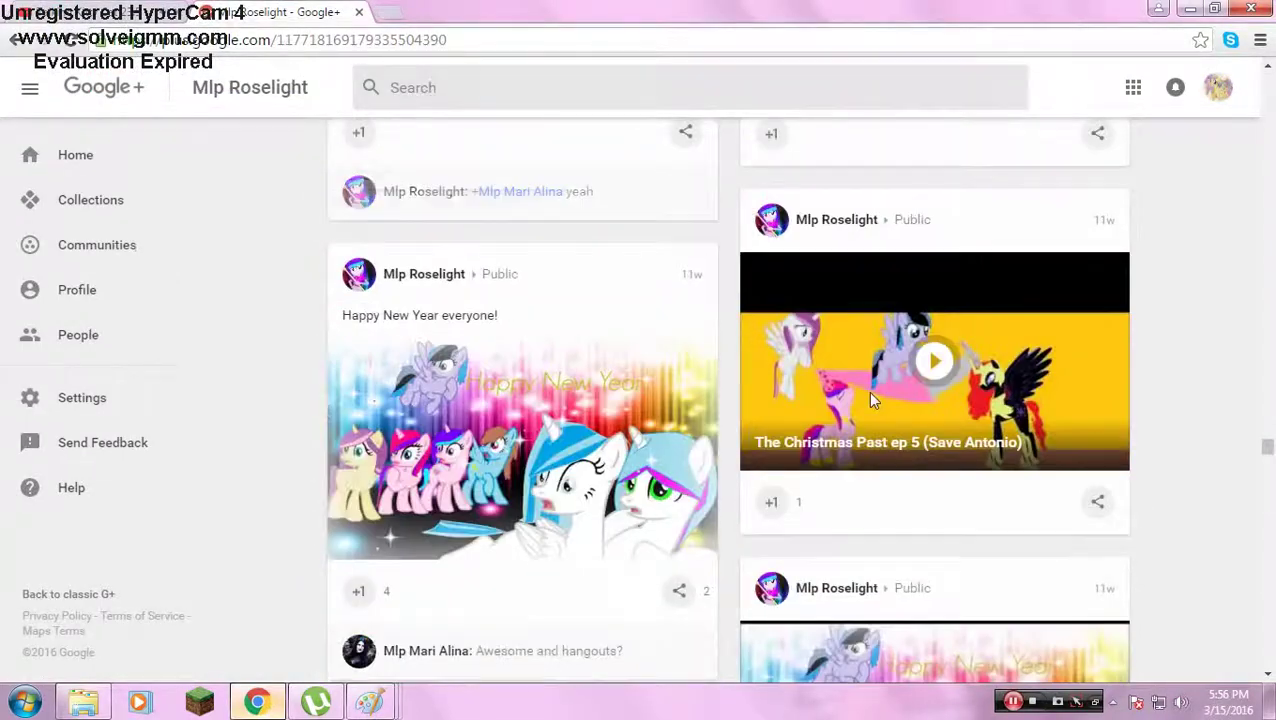
{"action": "scroll", "coordinate": [882, 397], "scroll_direction": "down", "scroll_amount": 10}
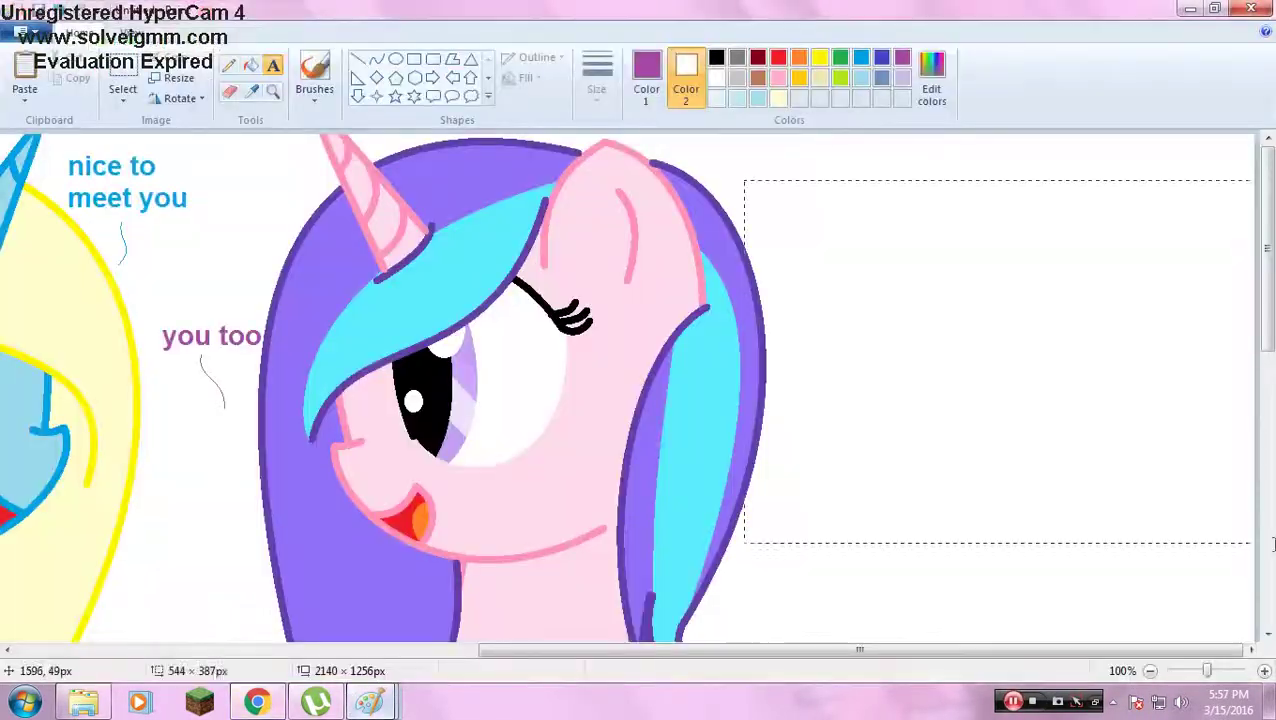
{"action": "type", "text": "mlp ros"}
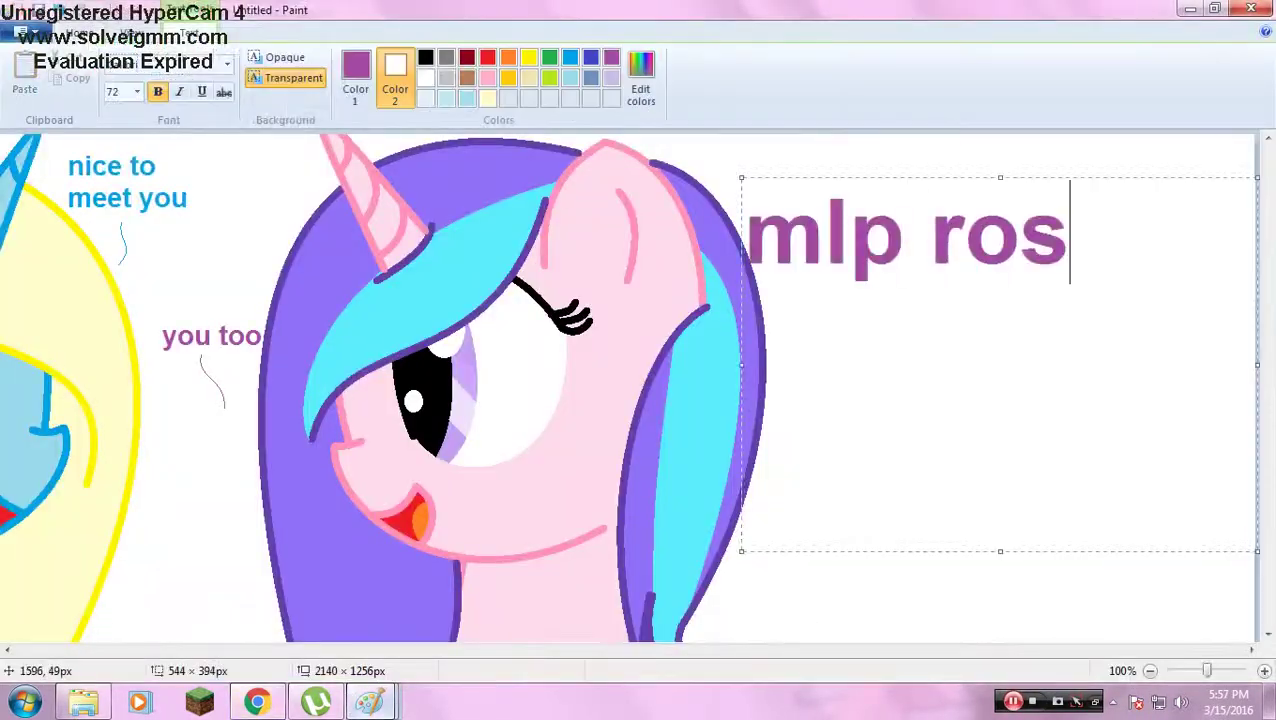
{"action": "type", "text": "e"}
{"action": "left_click", "coordinate": [256, 560]}
{"action": "left_click", "coordinate": [220, 600]}
{"action": "type", "text": "bella"}
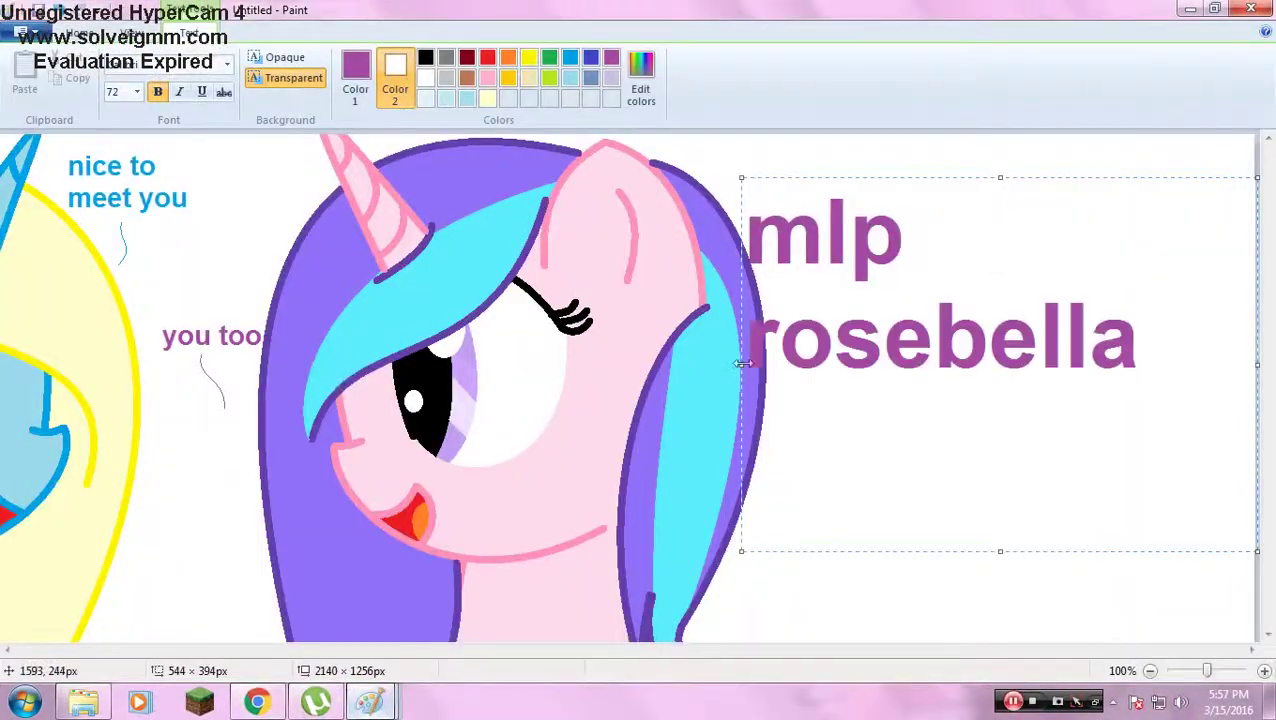
{"action": "left_click", "coordinate": [712, 626]}
{"action": "scroll", "coordinate": [712, 626], "scroll_direction": "left", "scroll_amount": 5}
{"action": "left_click", "coordinate": [34, 170]}
{"action": "type", "text": "wo"}
{"action": "key", "text": "Escape"}
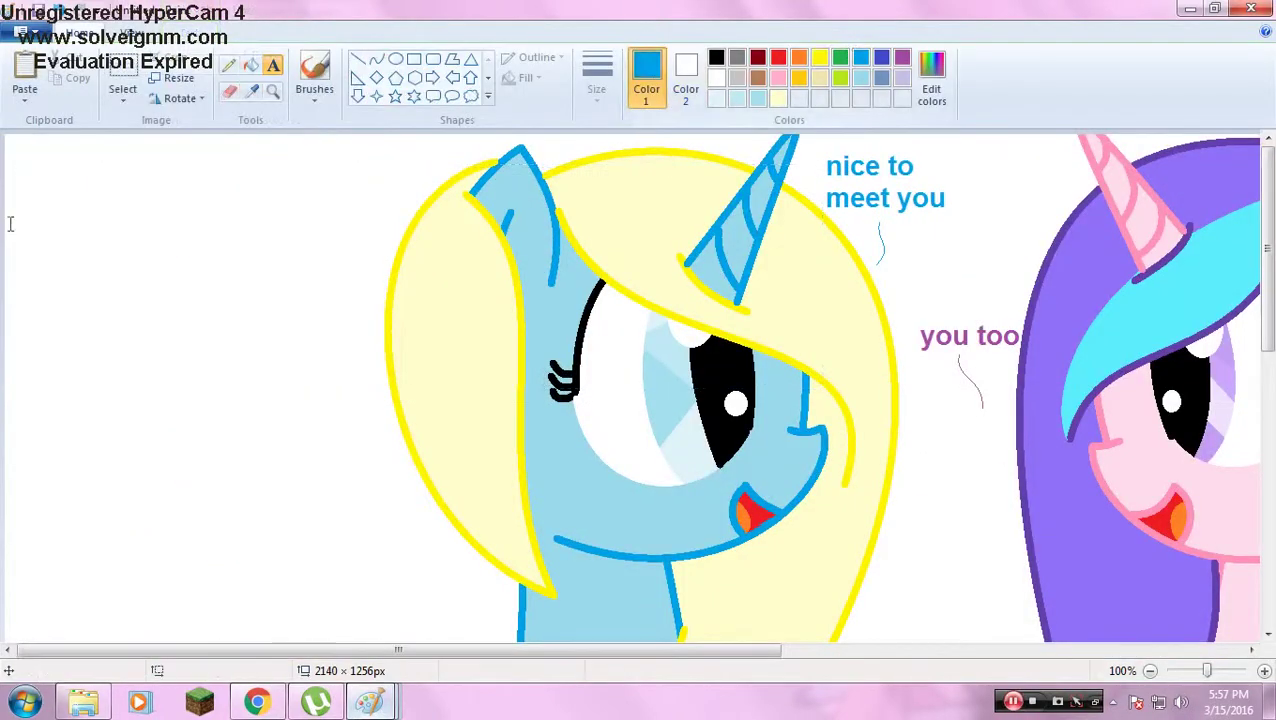